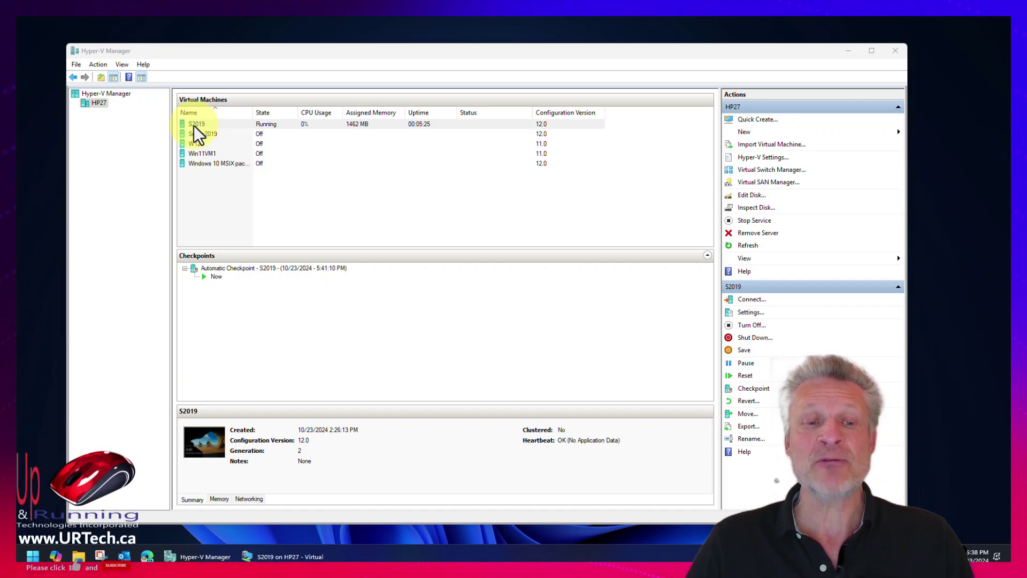
Bring up the S2019 VM console, dismiss the Admin Center prompt, close Server Manager, and reposition the window.
{"action": "left_click", "coordinate": [289, 556]}
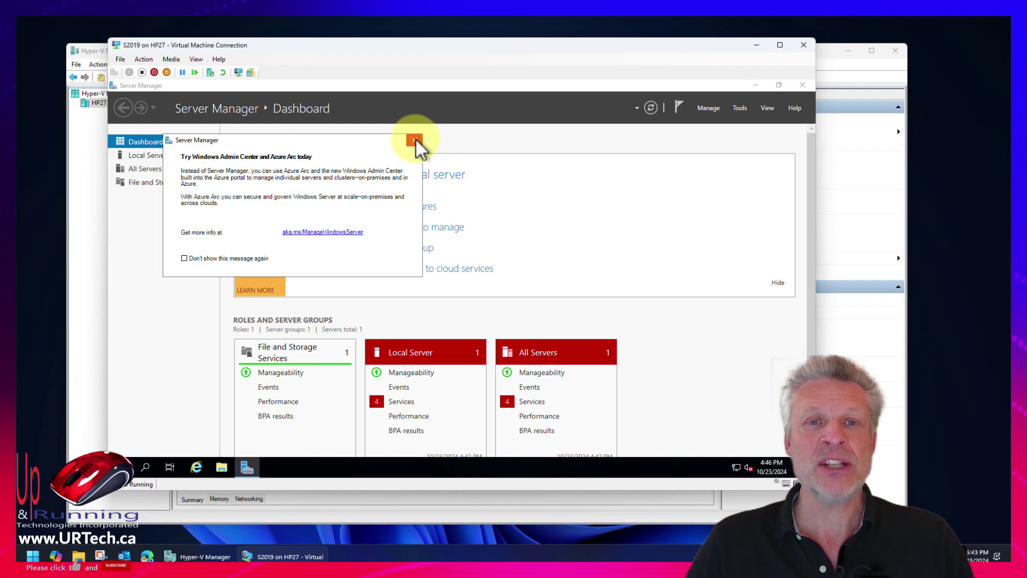
{"action": "left_click", "coordinate": [415, 140]}
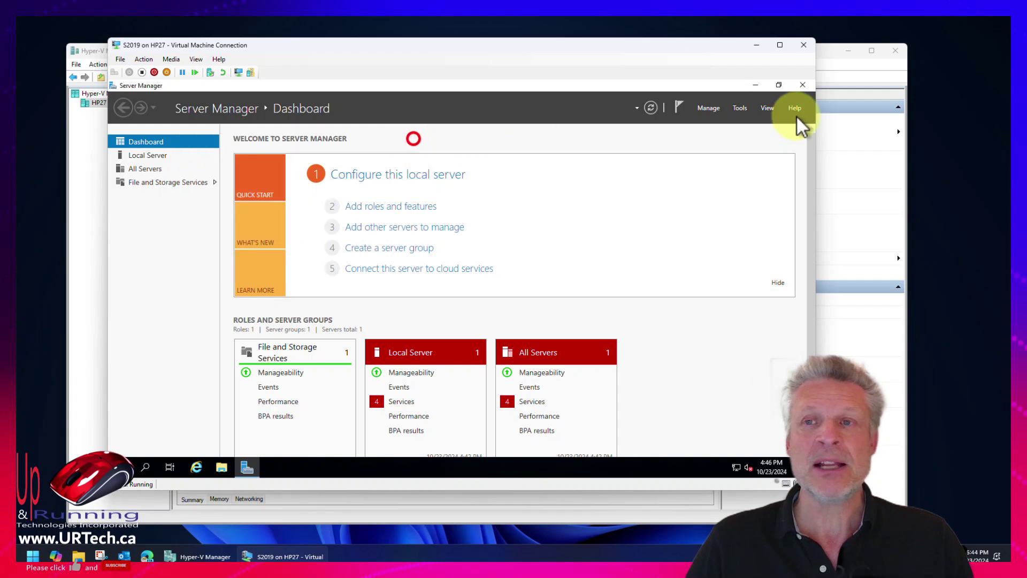
{"action": "left_click", "coordinate": [804, 86]}
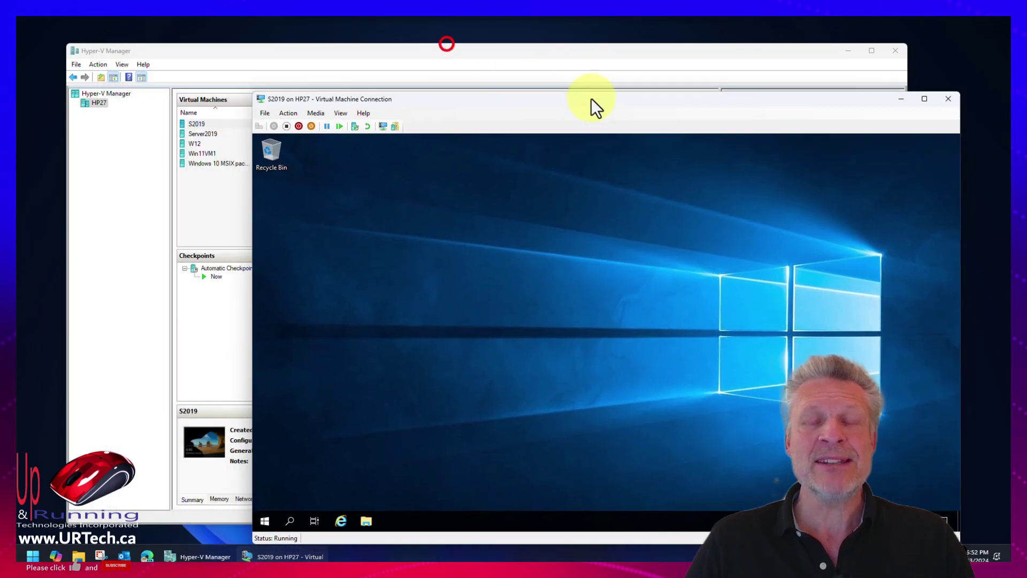
{"action": "left_click_drag", "start_coordinate": [592, 98], "coordinate": [489, 60]}
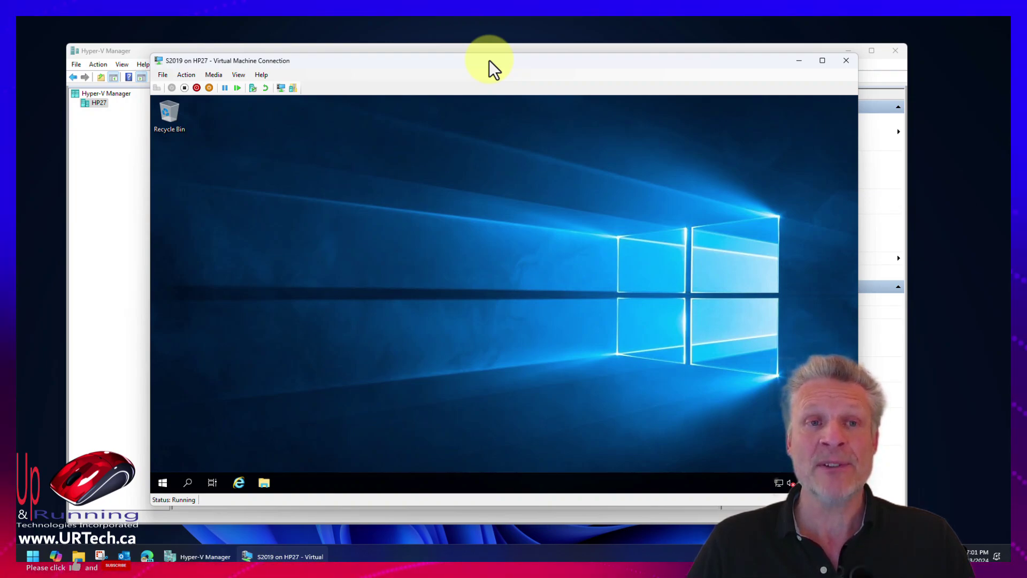
{"action": "left_click_drag", "start_coordinate": [489, 60], "coordinate": [514, 61]}
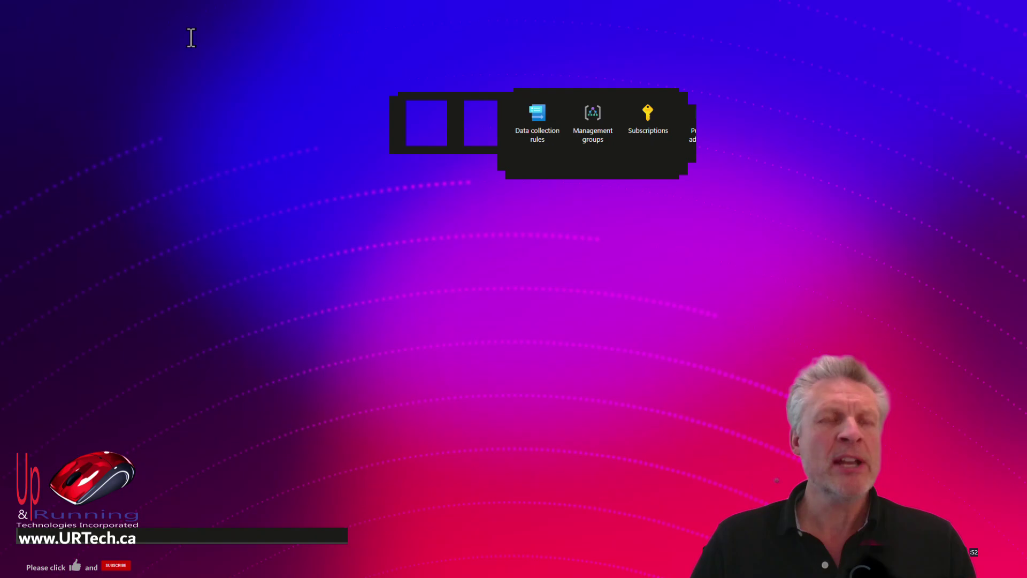
Search the portal for 'resou' and open the Resource groups service.
{"action": "left_click", "coordinate": [141, 35]}
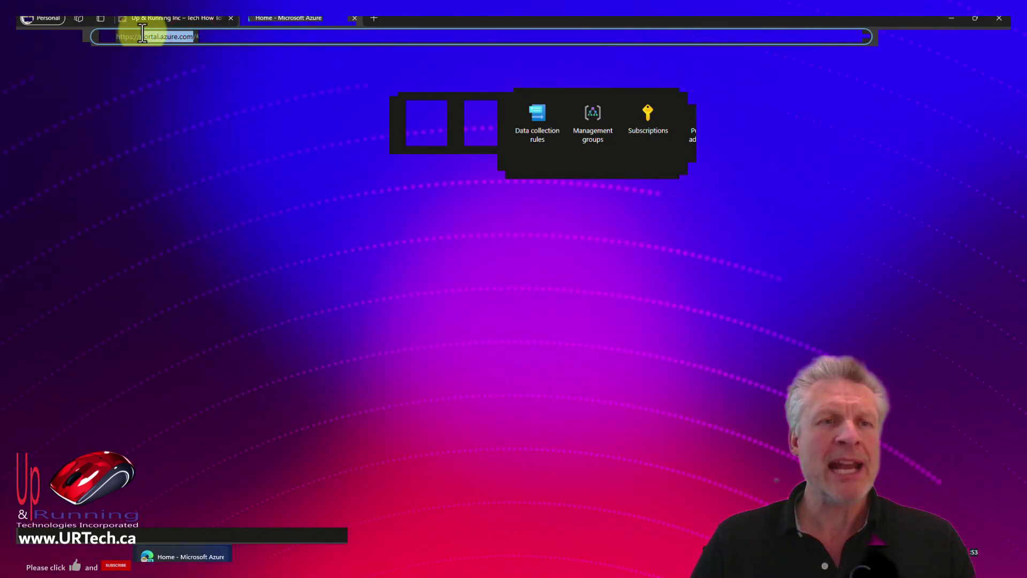
{"action": "left_click", "coordinate": [452, 55]}
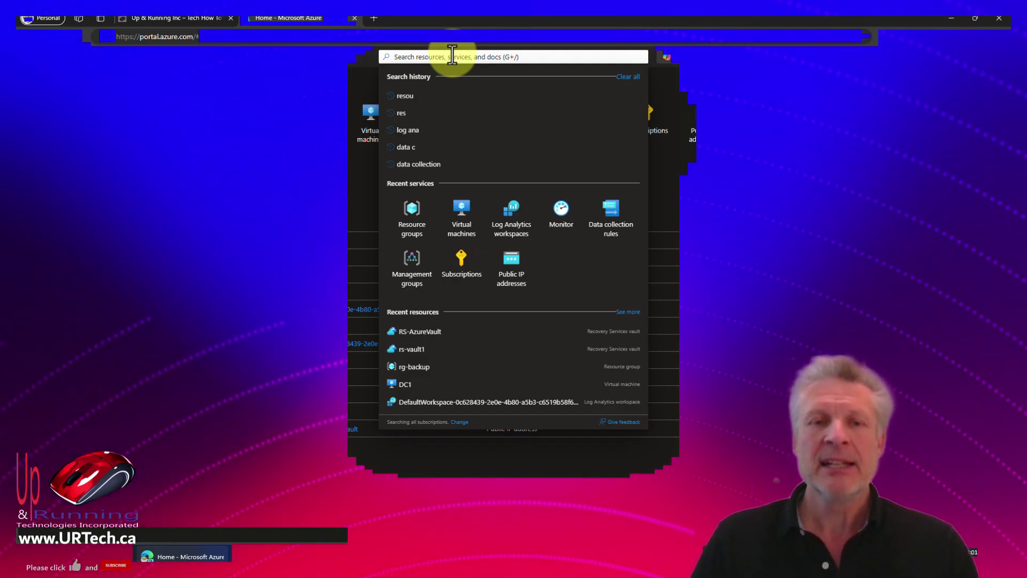
{"action": "type", "text": "regr"}
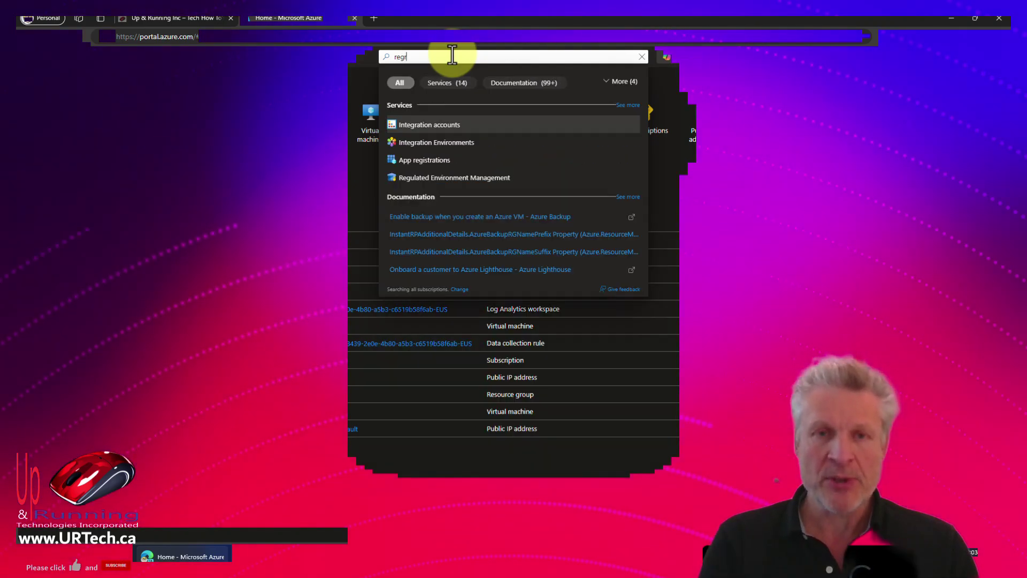
{"action": "key", "text": "BackSpace"}
{"action": "key", "text": "BackSpace"}
{"action": "type", "text": "sou"}
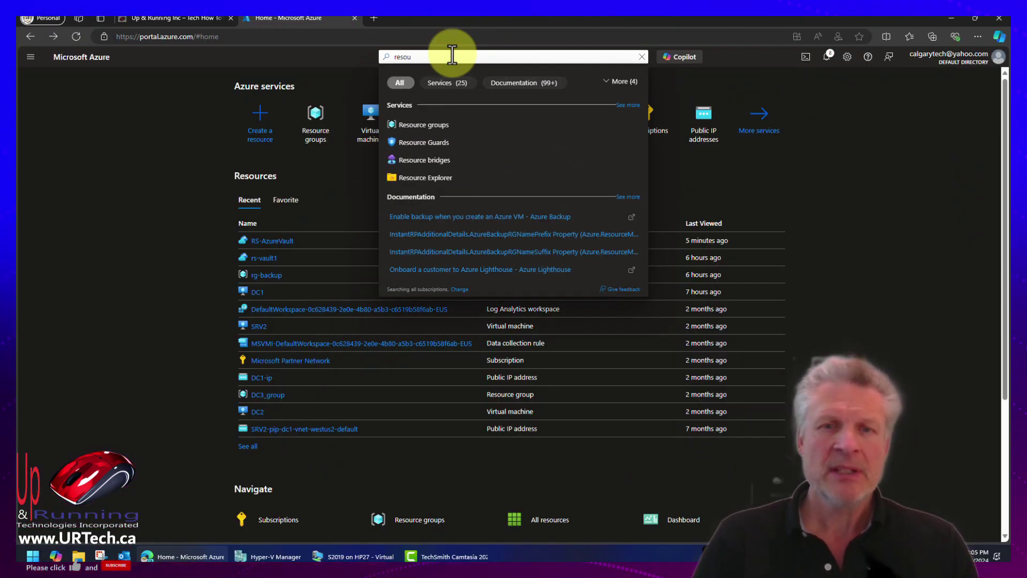
{"action": "left_click", "coordinate": [424, 125]}
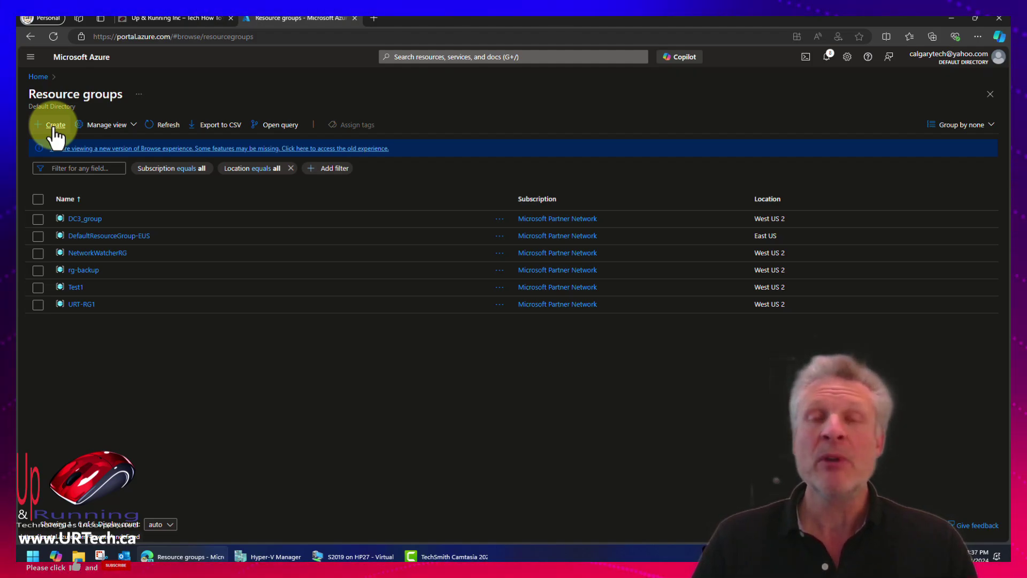
Create resource group RG-OnPremBackup in West US 2 through Review + create.
{"action": "left_click", "coordinate": [55, 127]}
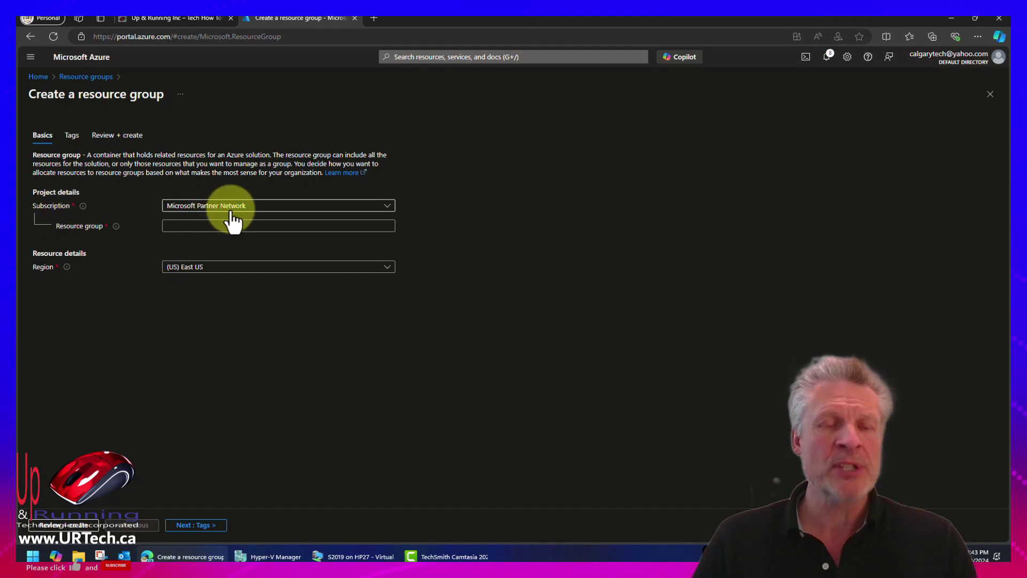
{"action": "left_click", "coordinate": [180, 223]}
{"action": "type", "text": "RG-OnPremBackup"}
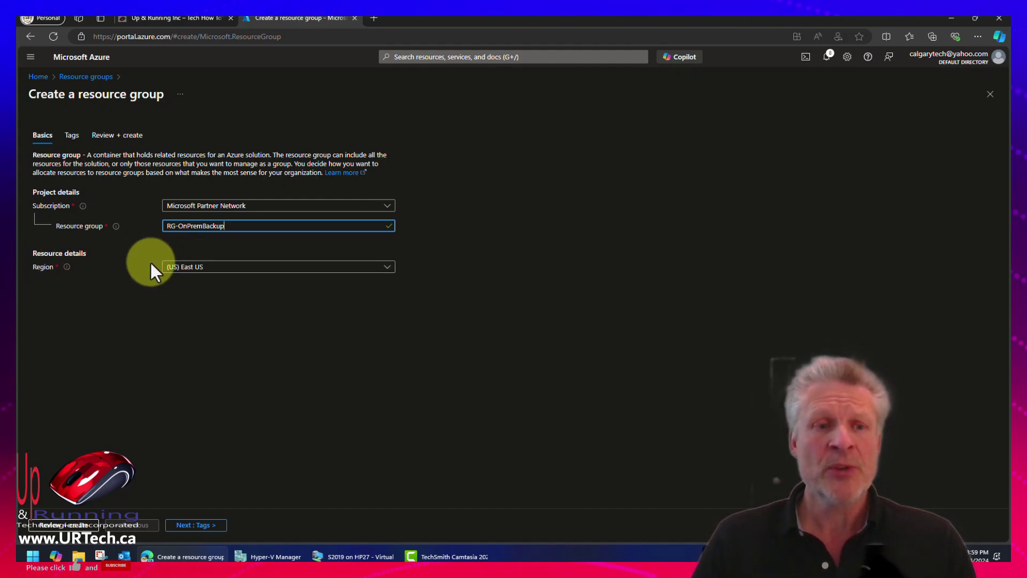
{"action": "left_click", "coordinate": [336, 268]}
{"action": "left_click_drag", "start_coordinate": [390, 313], "coordinate": [378, 452]}
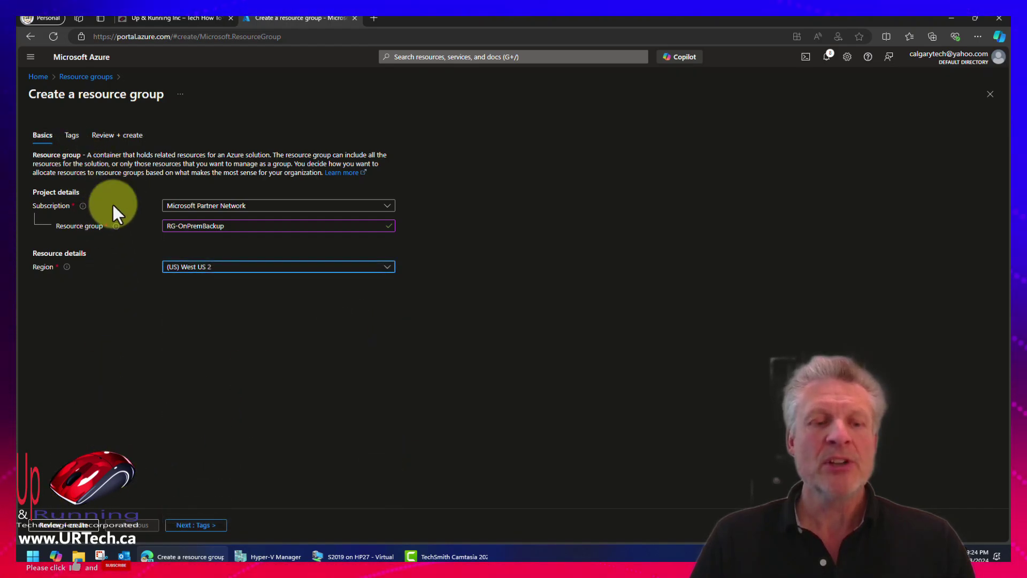
{"action": "left_click", "coordinate": [61, 526]}
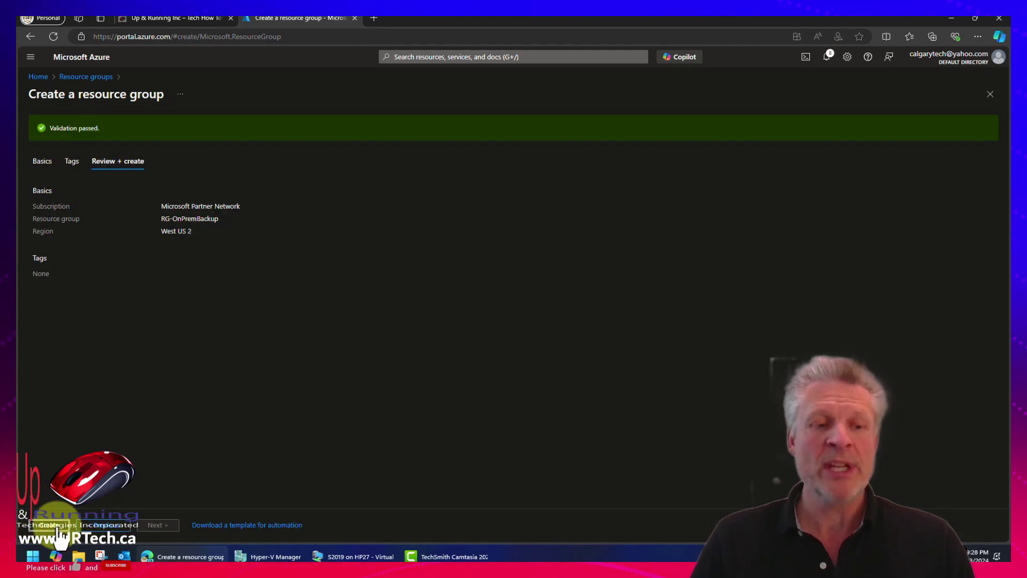
{"action": "left_click", "coordinate": [58, 529]}
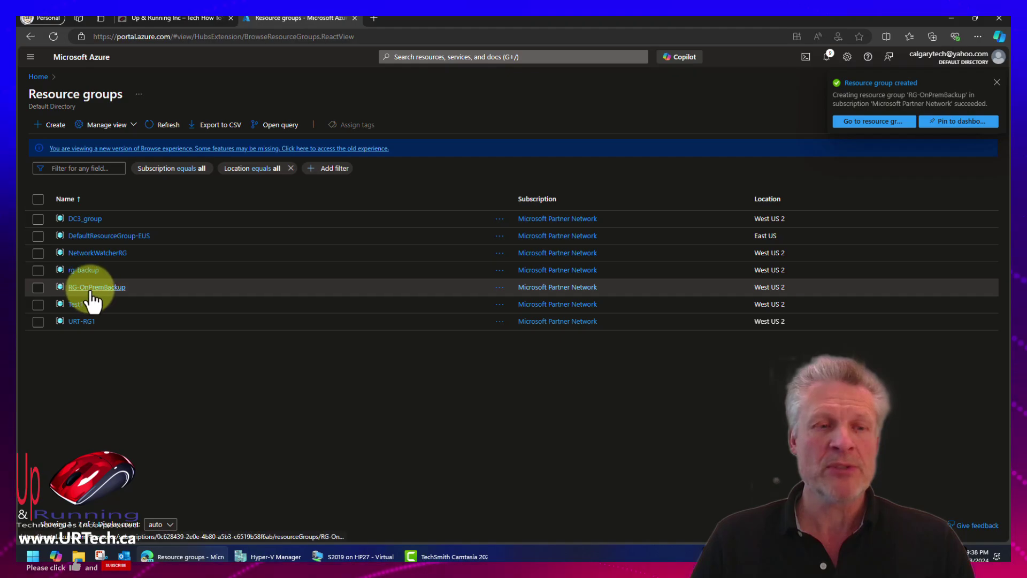
From RG-OnPremBackup, search the Marketplace for 'backup' and open Backup and Site Recovery.
{"action": "left_click", "coordinate": [93, 287]}
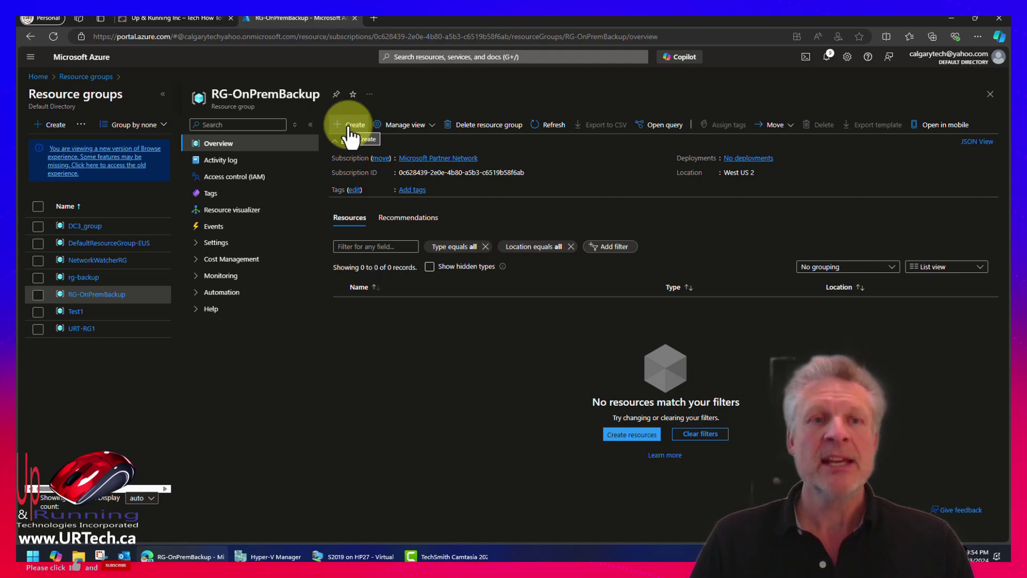
{"action": "left_click", "coordinate": [345, 125]}
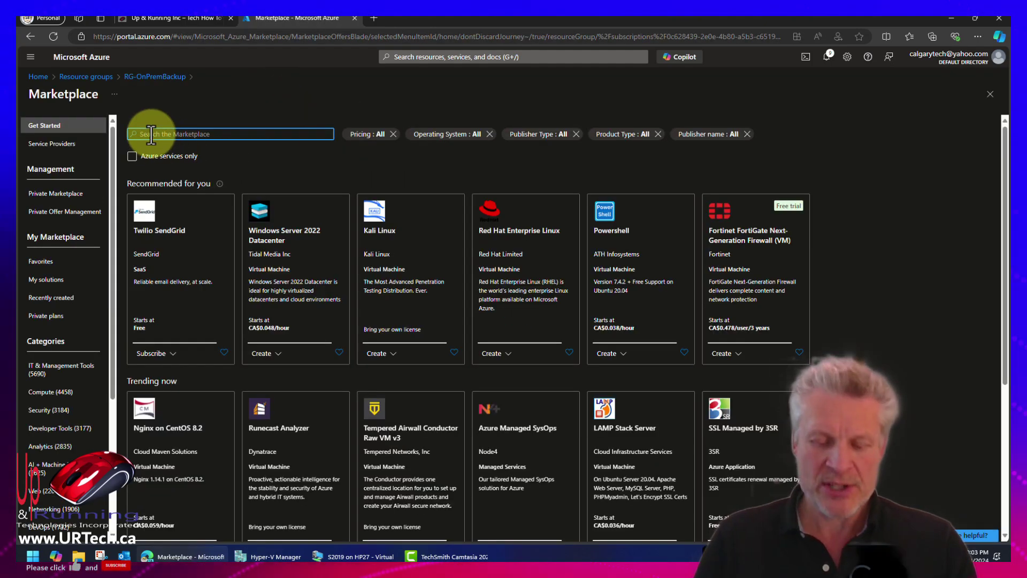
{"action": "type", "text": "backup"}
{"action": "key", "text": "Return"}
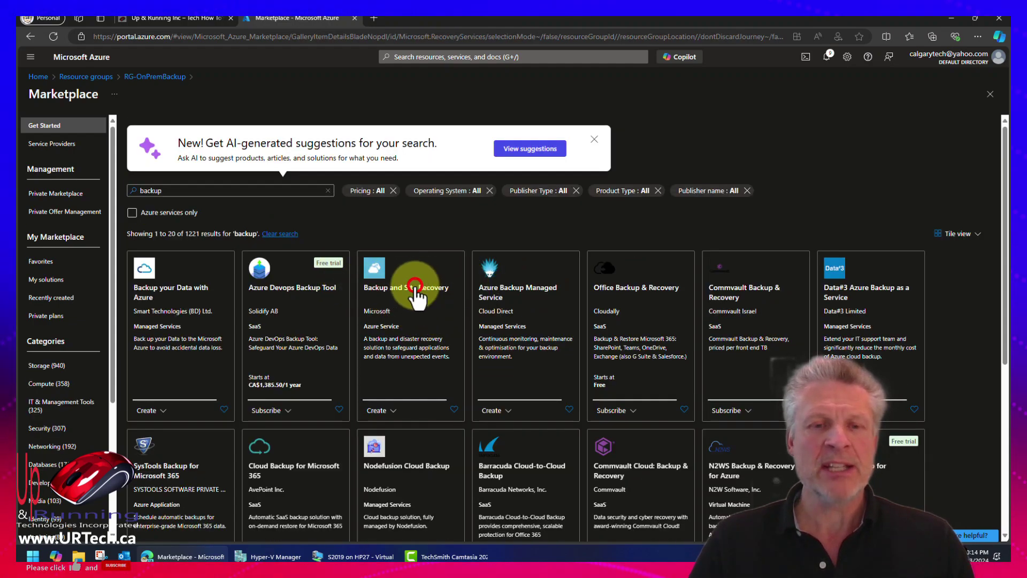
{"action": "left_click", "coordinate": [417, 293]}
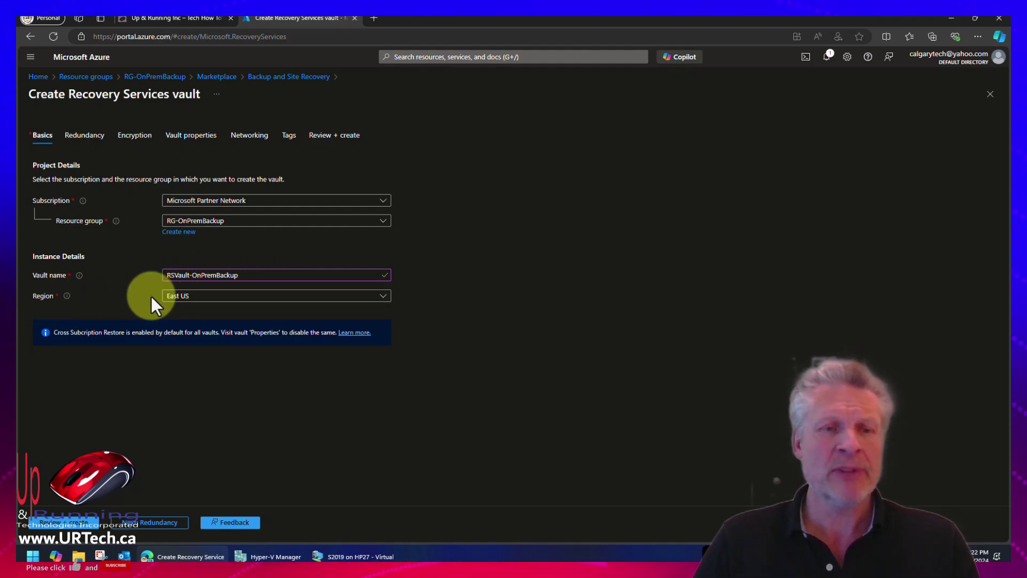
Set the vault region to West US 2 and Backup Storage Redundancy to Locally-redundant.
{"action": "left_click", "coordinate": [198, 296]}
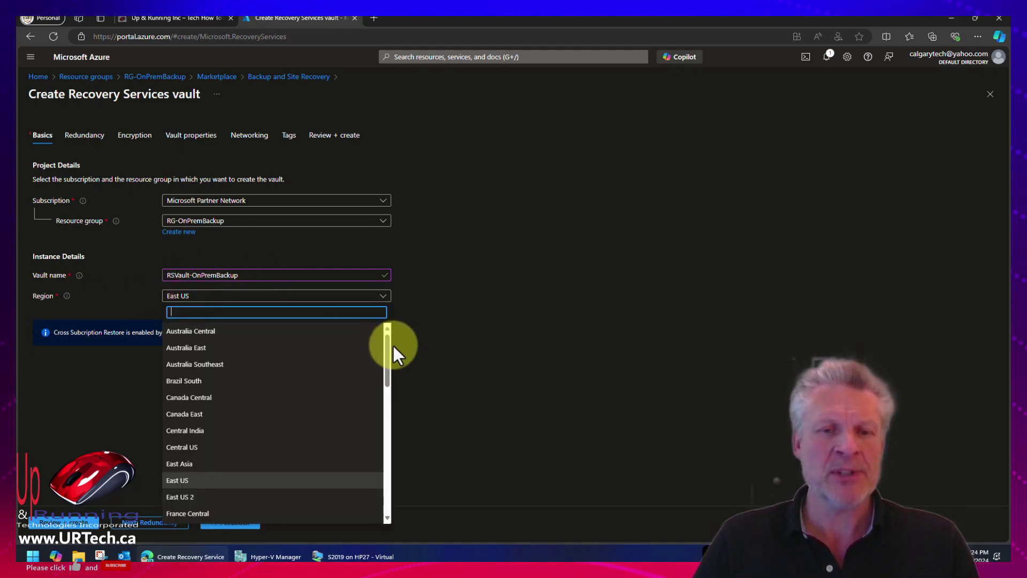
{"action": "left_click_drag", "start_coordinate": [387, 345], "coordinate": [387, 392]}
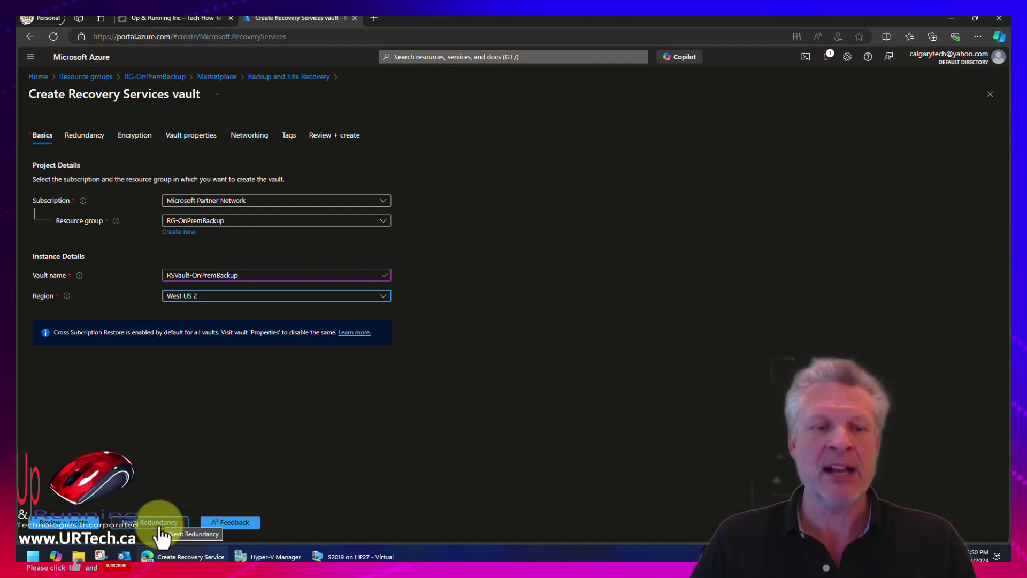
{"action": "left_click", "coordinate": [160, 524]}
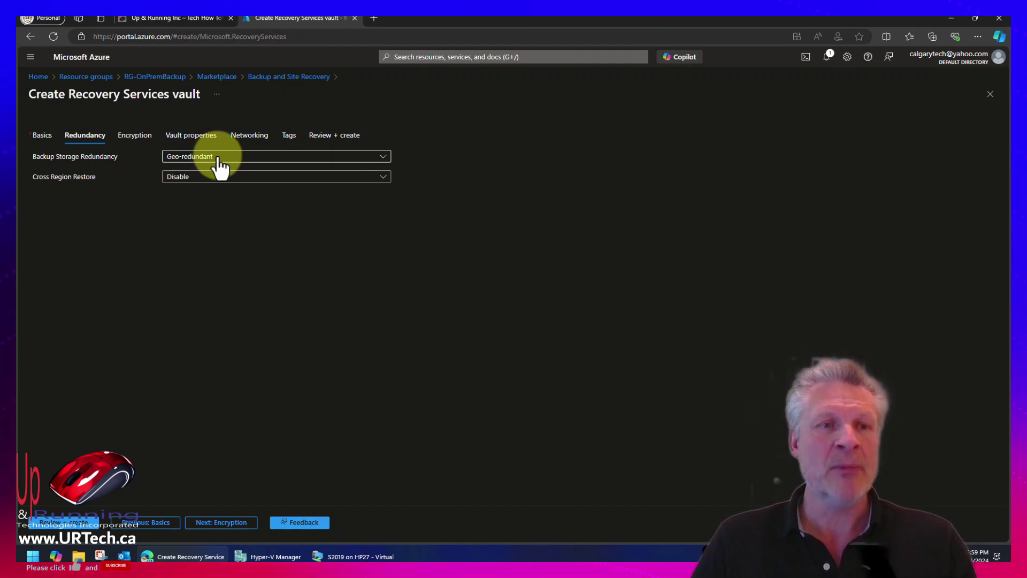
{"action": "left_click", "coordinate": [216, 160]}
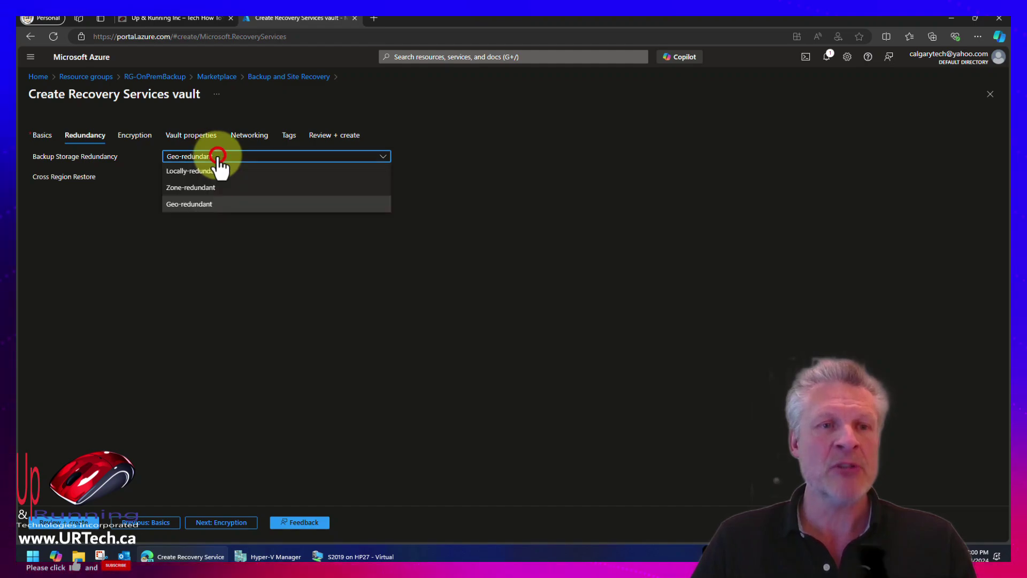
{"action": "left_click", "coordinate": [213, 172]}
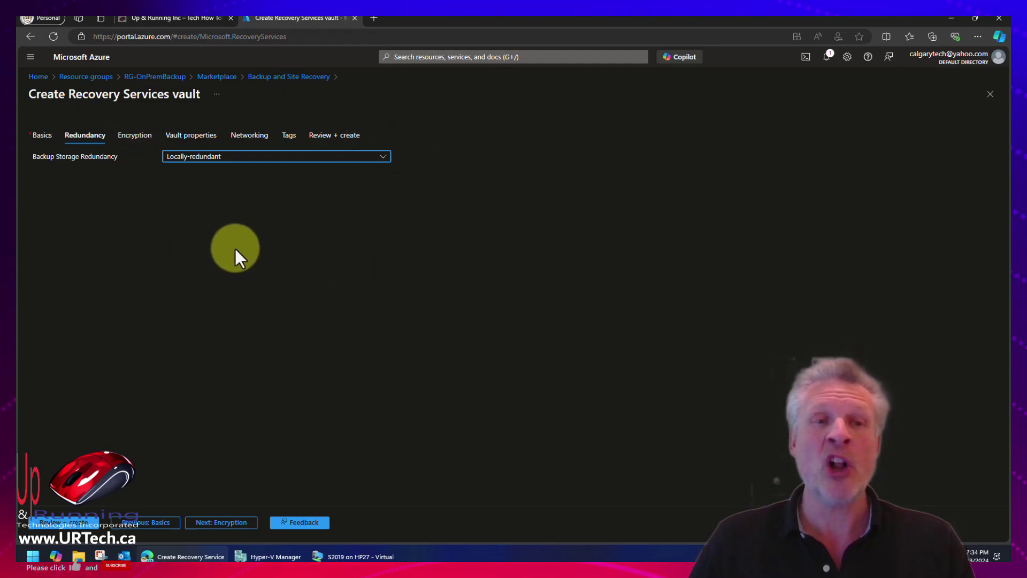
Review and create the vault, then open RSVault-OnPremBackup from RG-OnPremBackup via the home page.
{"action": "left_click", "coordinate": [66, 525]}
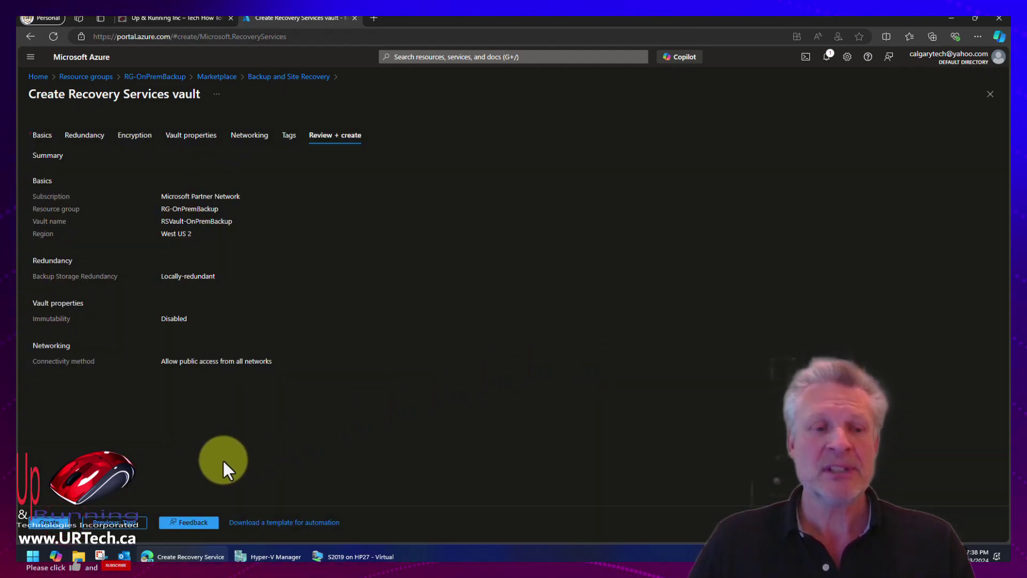
{"action": "left_click", "coordinate": [48, 522]}
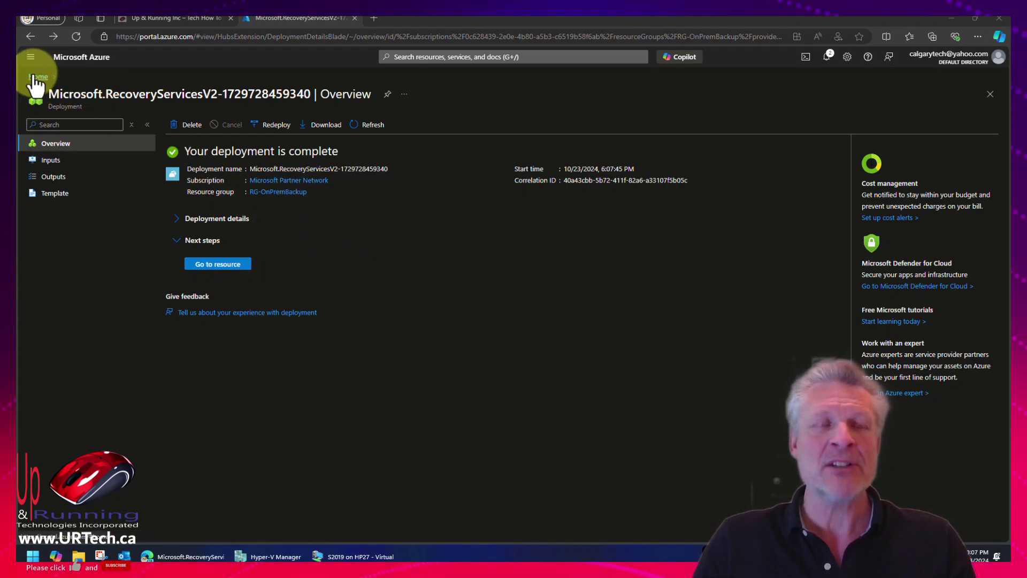
{"action": "left_click", "coordinate": [38, 76]}
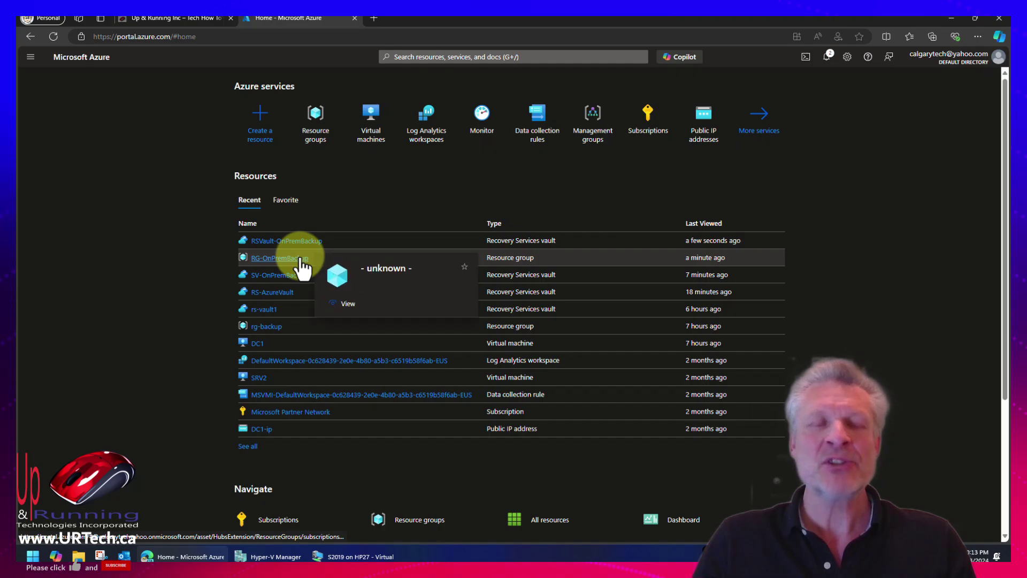
{"action": "left_click", "coordinate": [296, 259]}
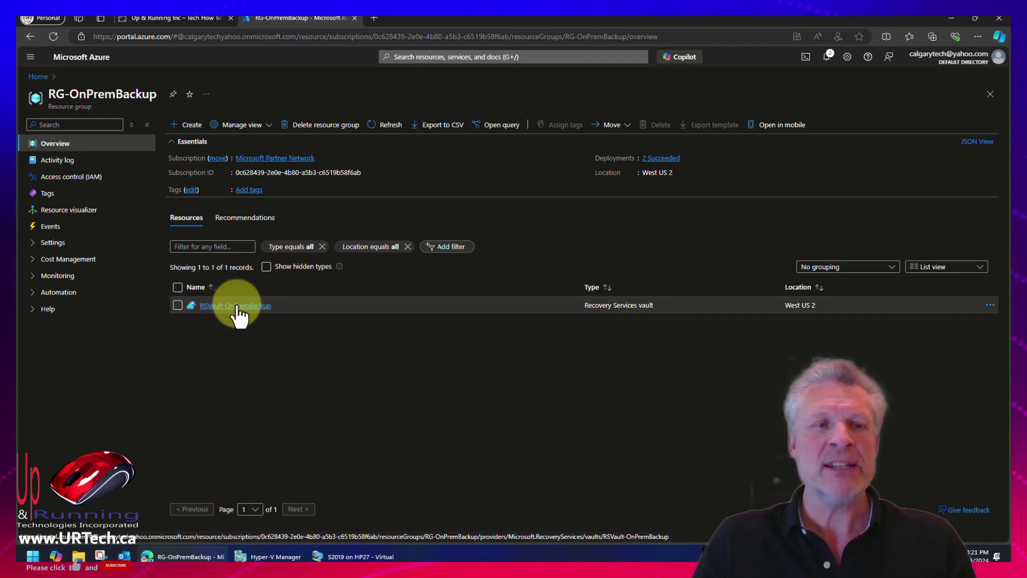
{"action": "left_click", "coordinate": [236, 305]}
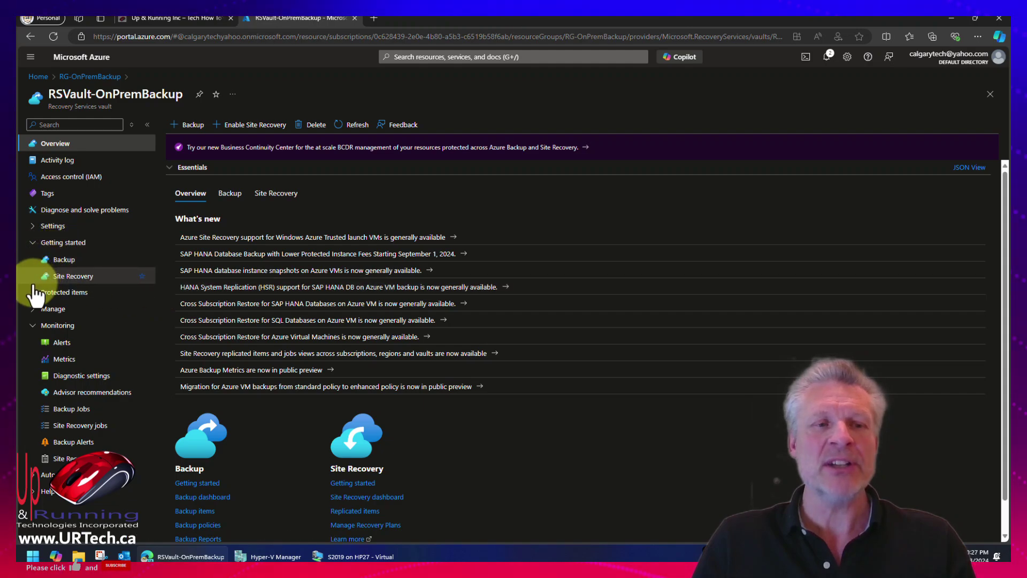
On the vault's Backup getting-started page, choose On-Premises workload and Files and folders.
{"action": "left_click", "coordinate": [33, 292]}
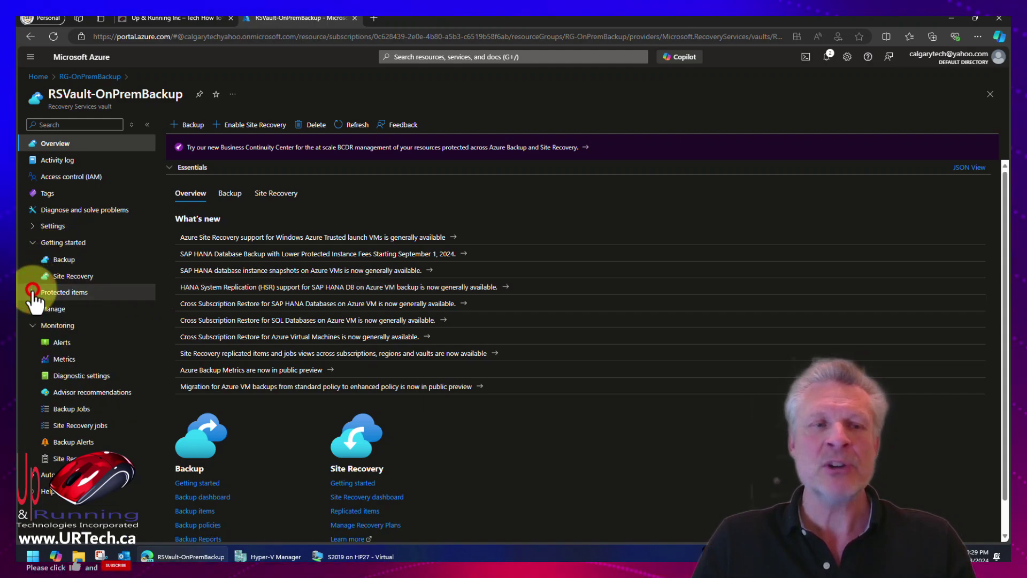
{"action": "left_click", "coordinate": [34, 292]}
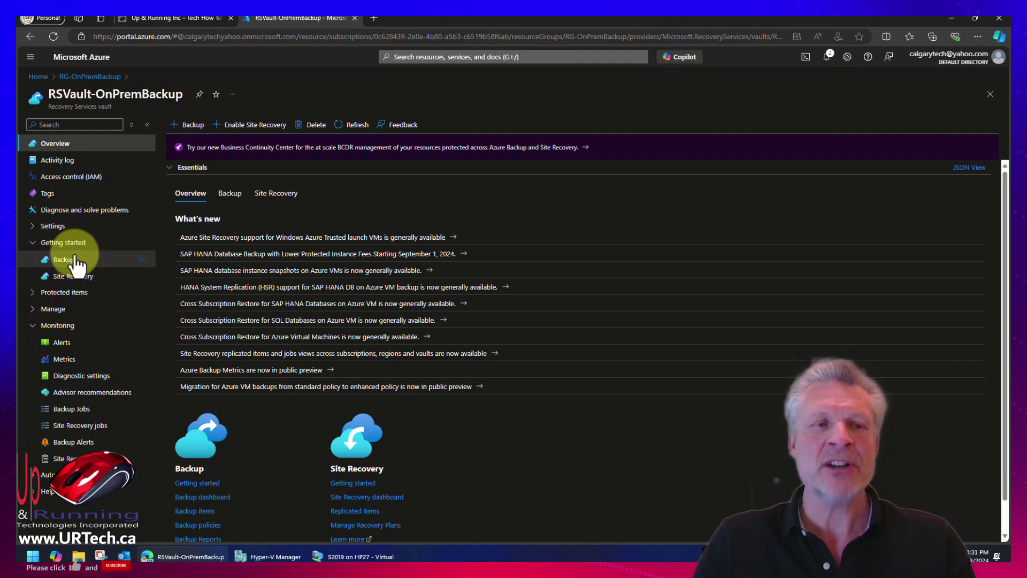
{"action": "left_click", "coordinate": [65, 259]}
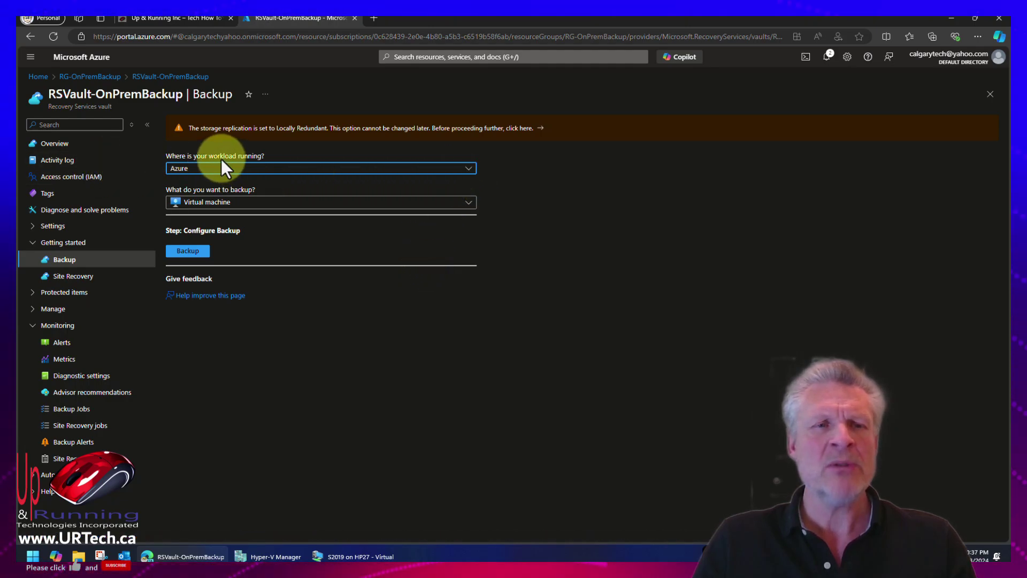
{"action": "left_click", "coordinate": [469, 168]}
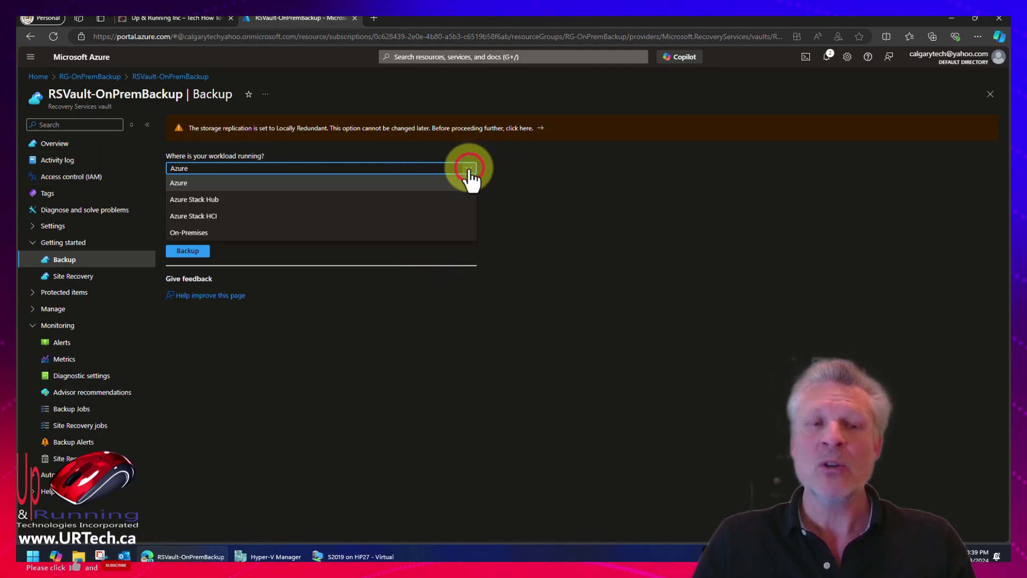
{"action": "left_click", "coordinate": [193, 232]}
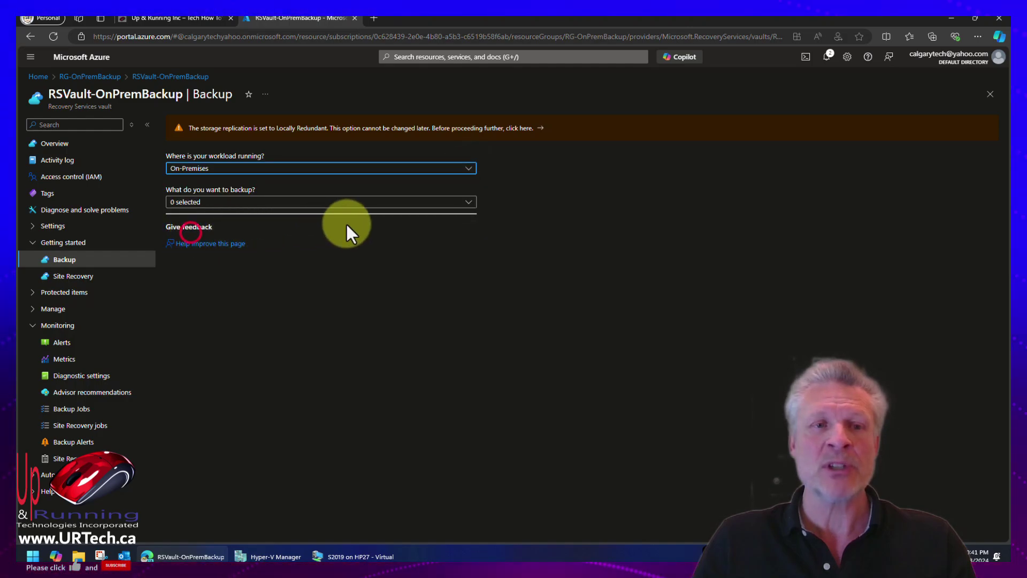
{"action": "left_click", "coordinate": [311, 203]}
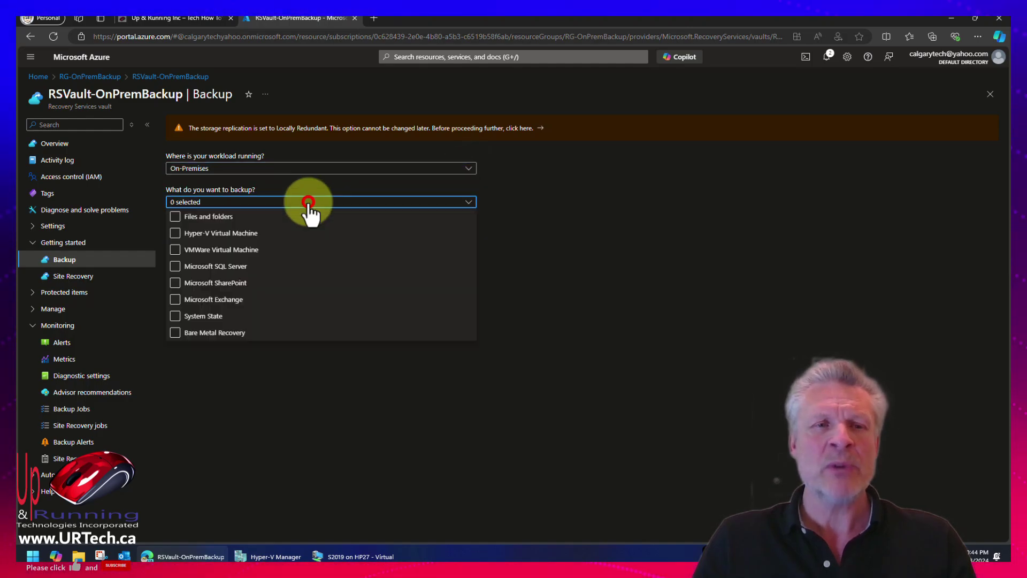
{"action": "left_click", "coordinate": [175, 218]}
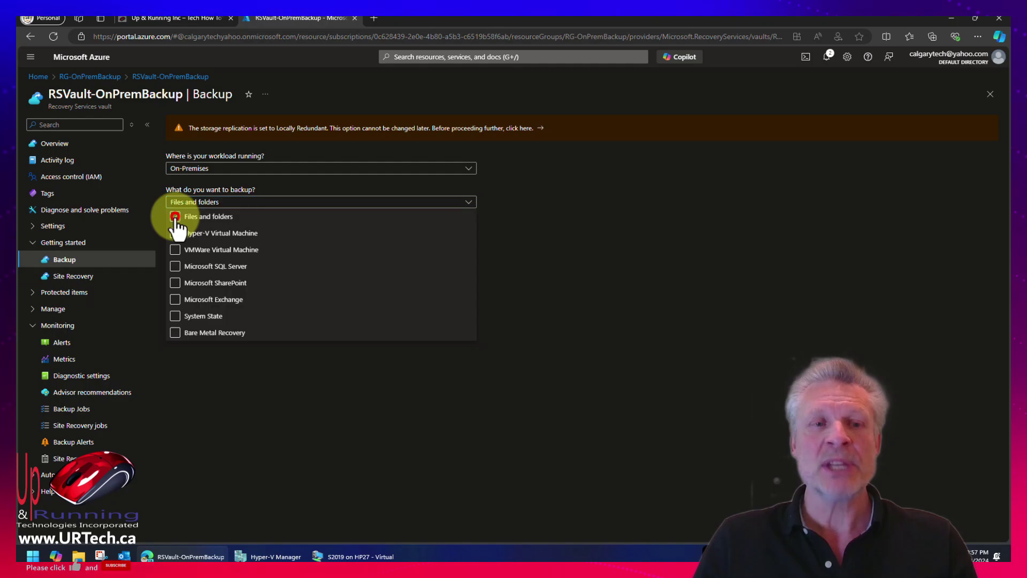
{"action": "left_click", "coordinate": [612, 270]}
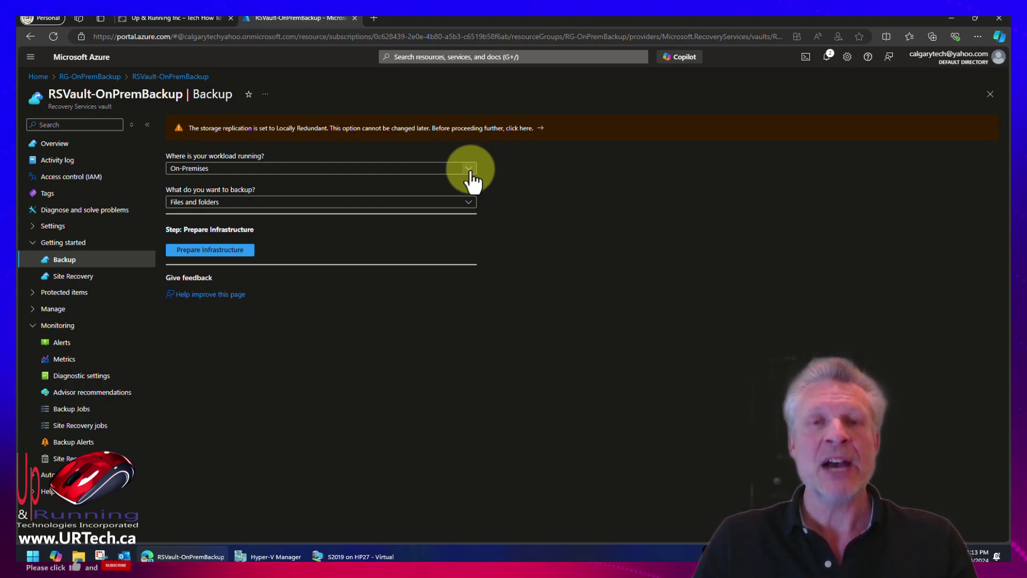
Recheck the backup goal, keeping On-Premises with only Files and folders selected.
{"action": "left_click", "coordinate": [469, 169]}
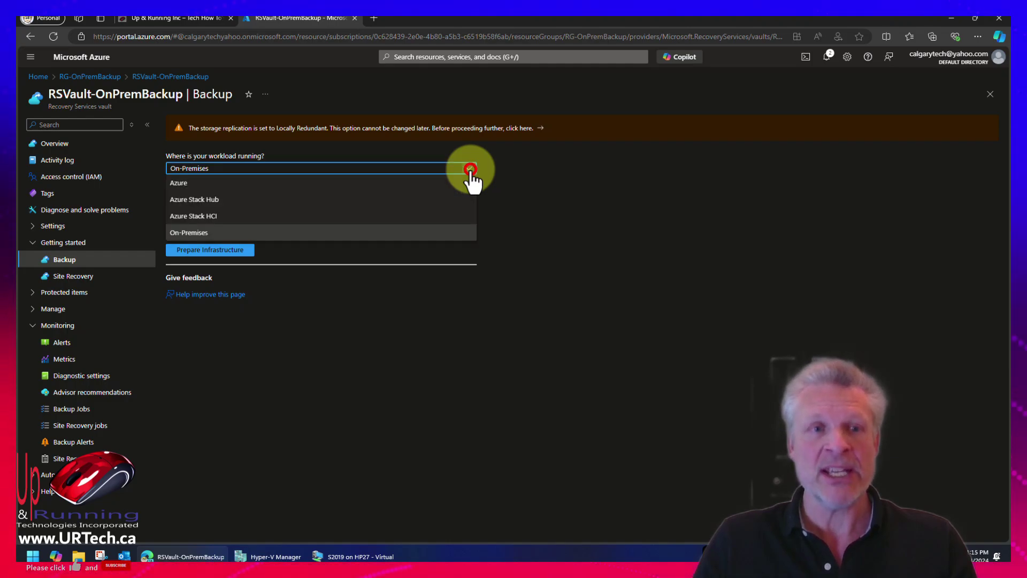
{"action": "left_click", "coordinate": [562, 181]}
{"action": "left_click", "coordinate": [469, 202]}
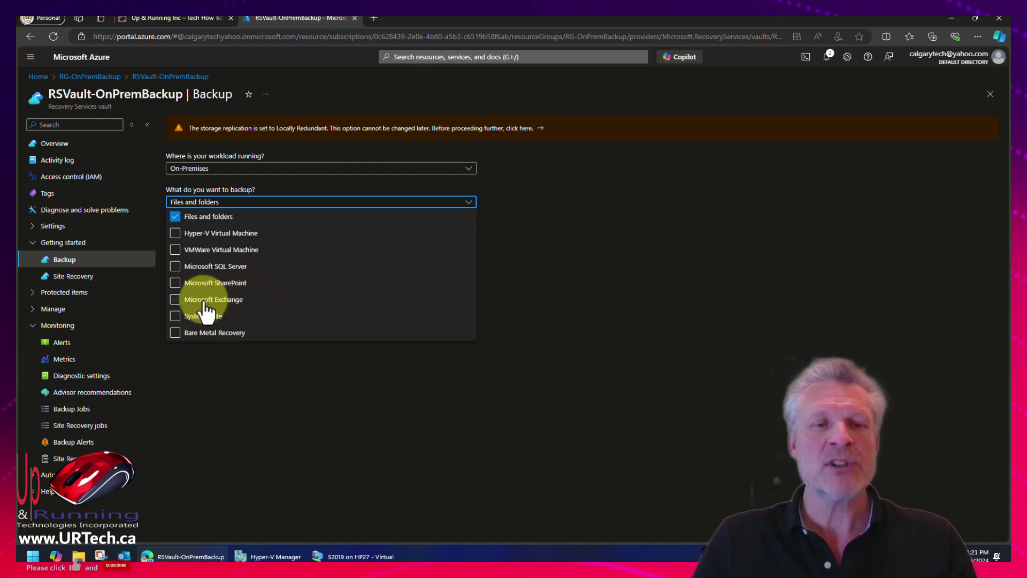
{"action": "left_click", "coordinate": [175, 266]}
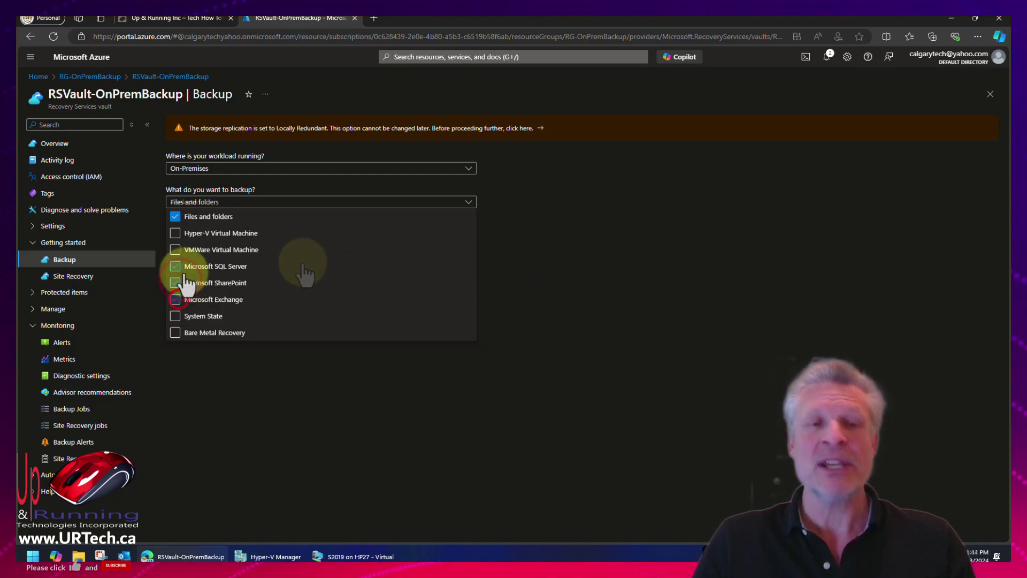
{"action": "left_click", "coordinate": [175, 299]}
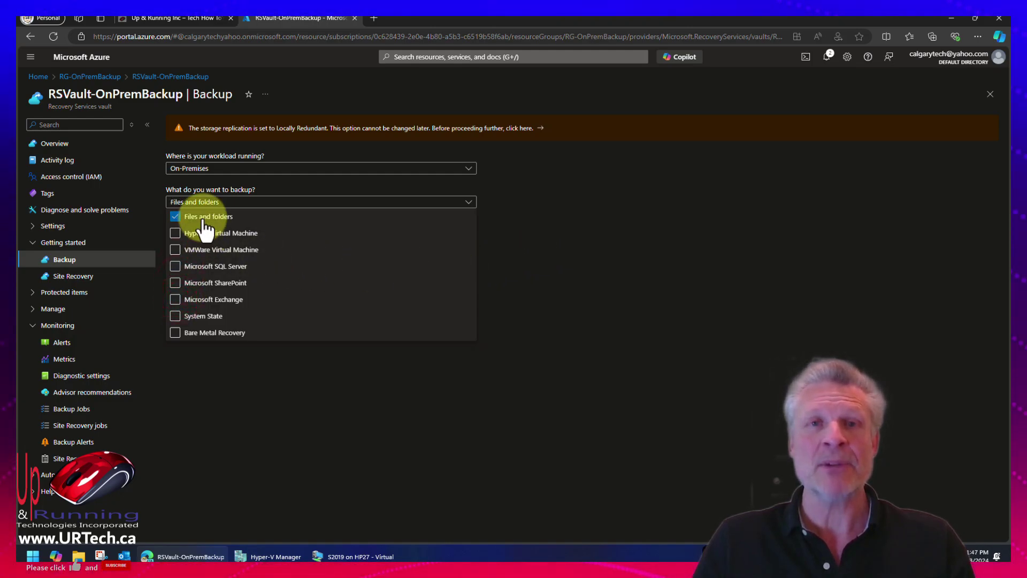
{"action": "left_click", "coordinate": [533, 210]}
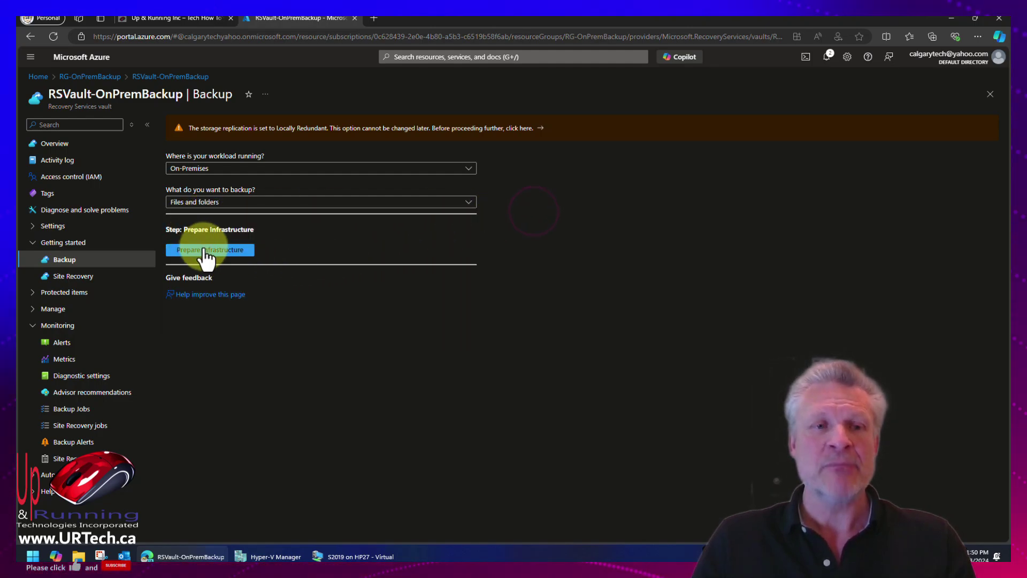
{"action": "left_click", "coordinate": [205, 250]}
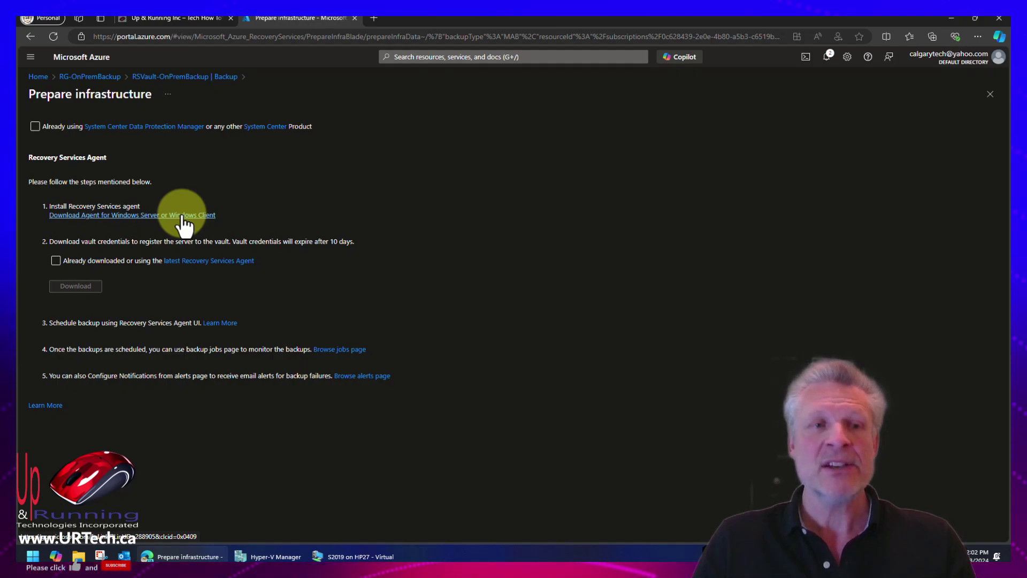
Download the agent installer and RSVault-OnPremBackup vault credentials, then show them in File Explorer's Downloads.
{"action": "left_click", "coordinate": [182, 215]}
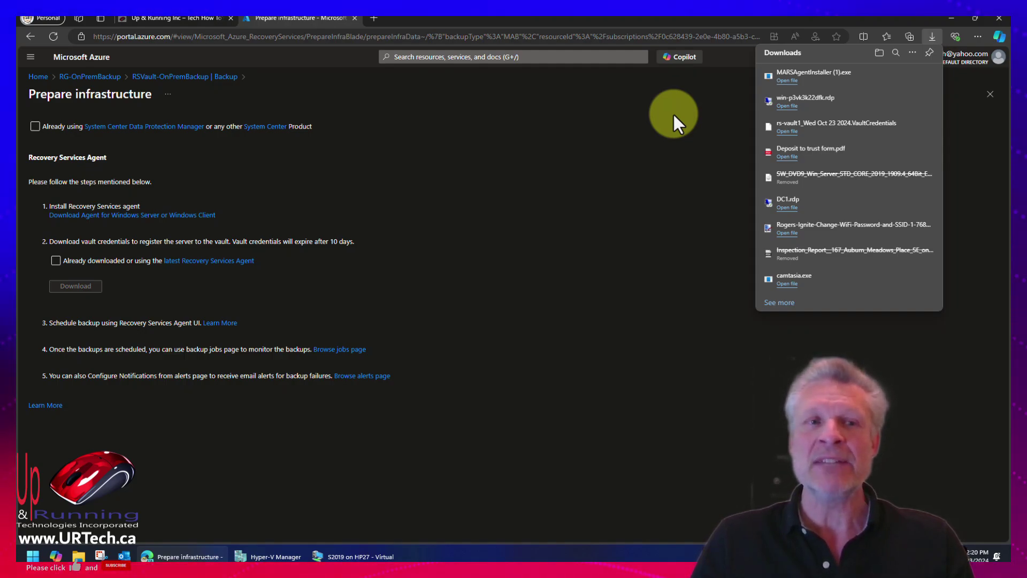
{"action": "left_click", "coordinate": [673, 115]}
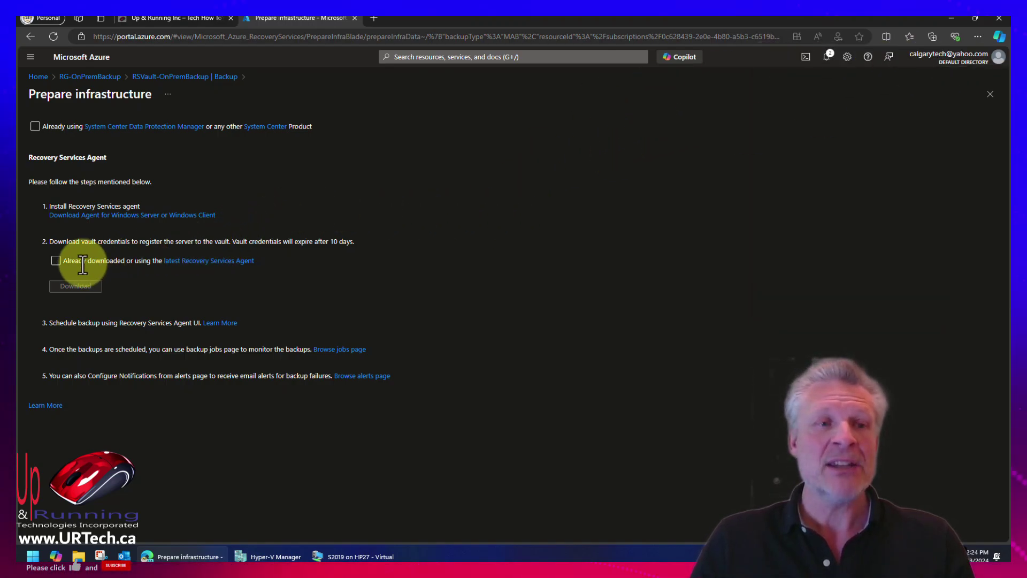
{"action": "left_click", "coordinate": [56, 261]}
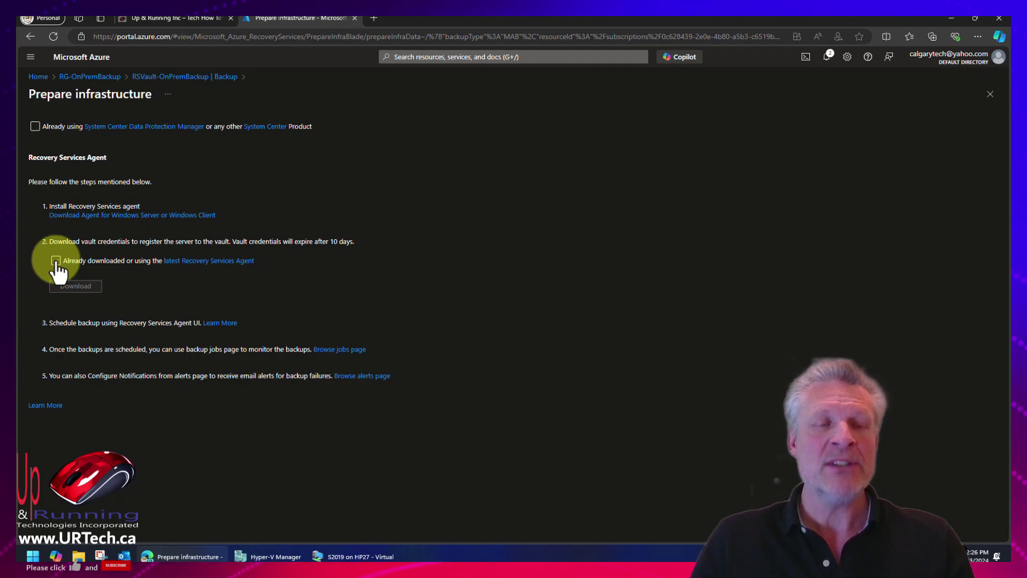
{"action": "left_click", "coordinate": [55, 261]}
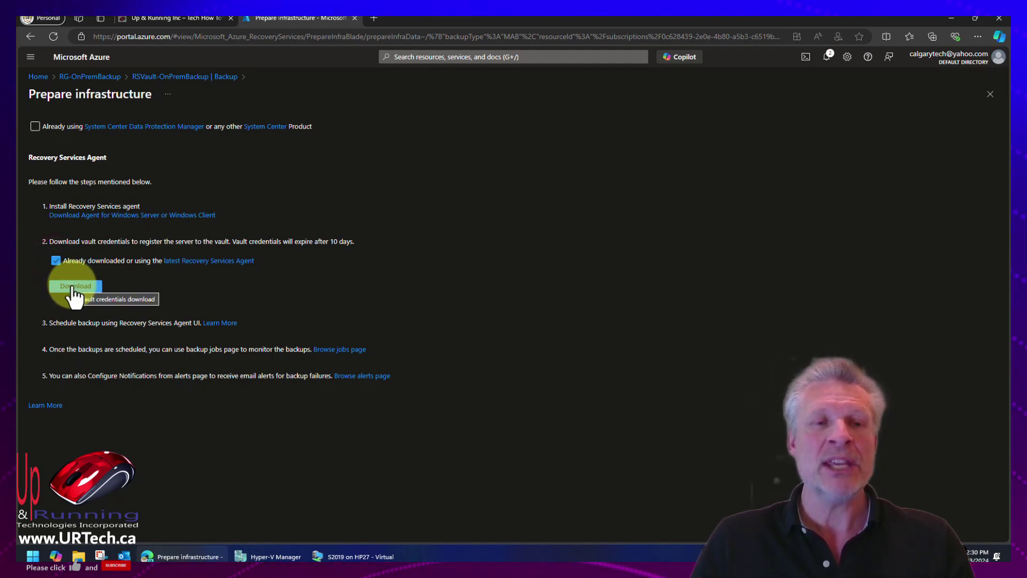
{"action": "left_click", "coordinate": [75, 288]}
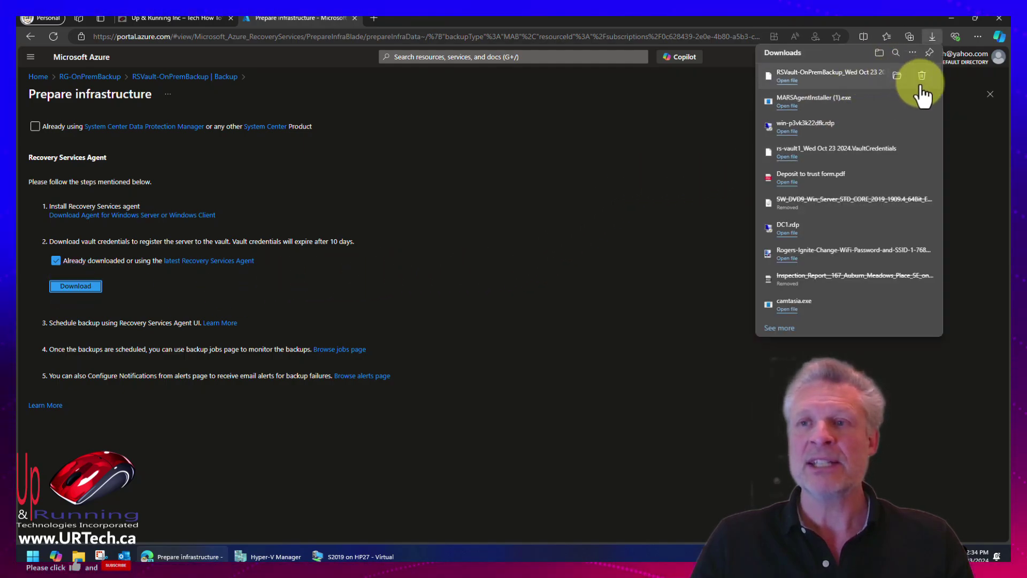
{"action": "left_click", "coordinate": [894, 78]}
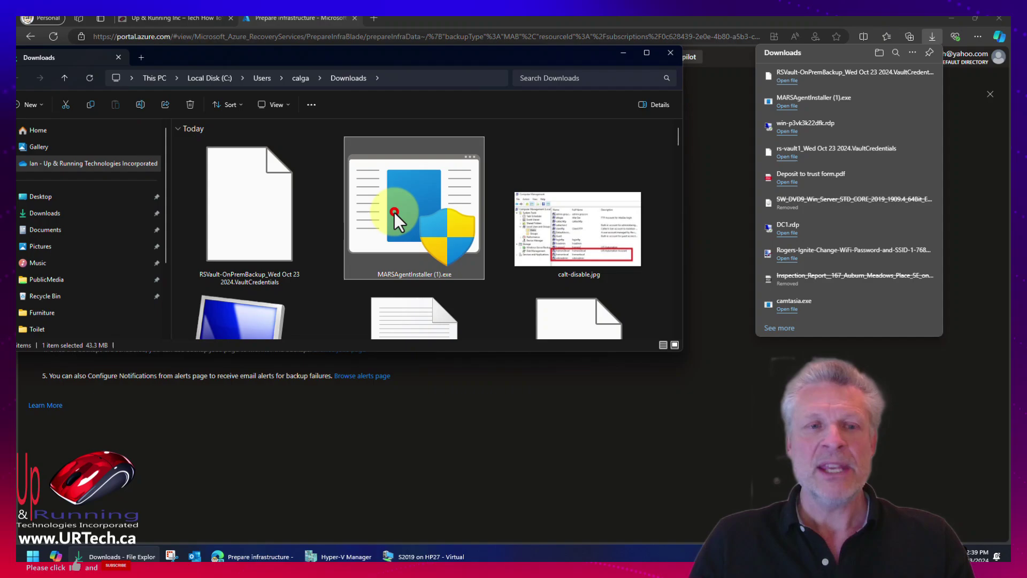
Select the agent installer and vault credentials files, then minimize File Explorer.
{"action": "left_click", "coordinate": [261, 217], "text": "ctrl"}
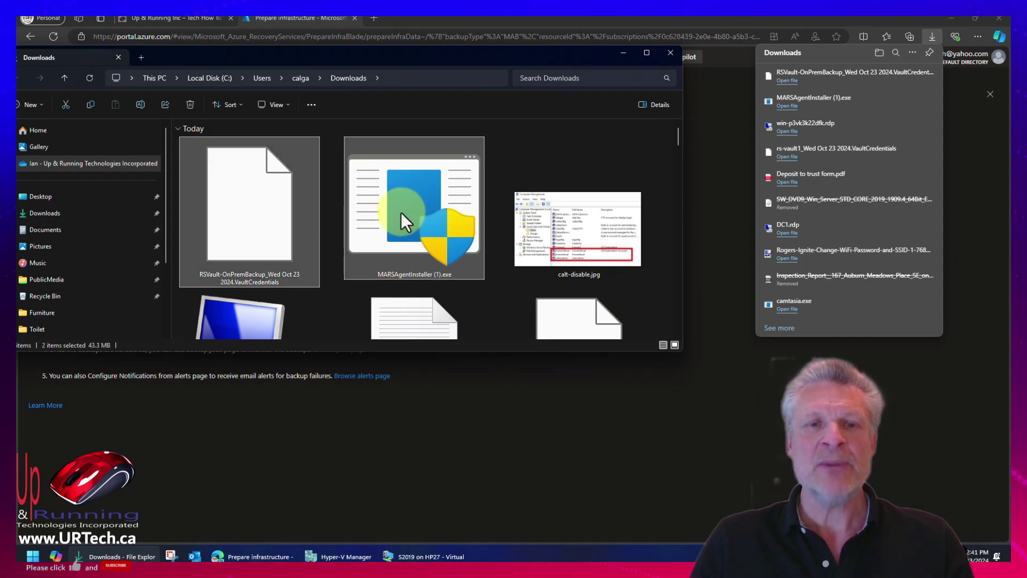
{"action": "mouse_move", "coordinate": [395, 211]}
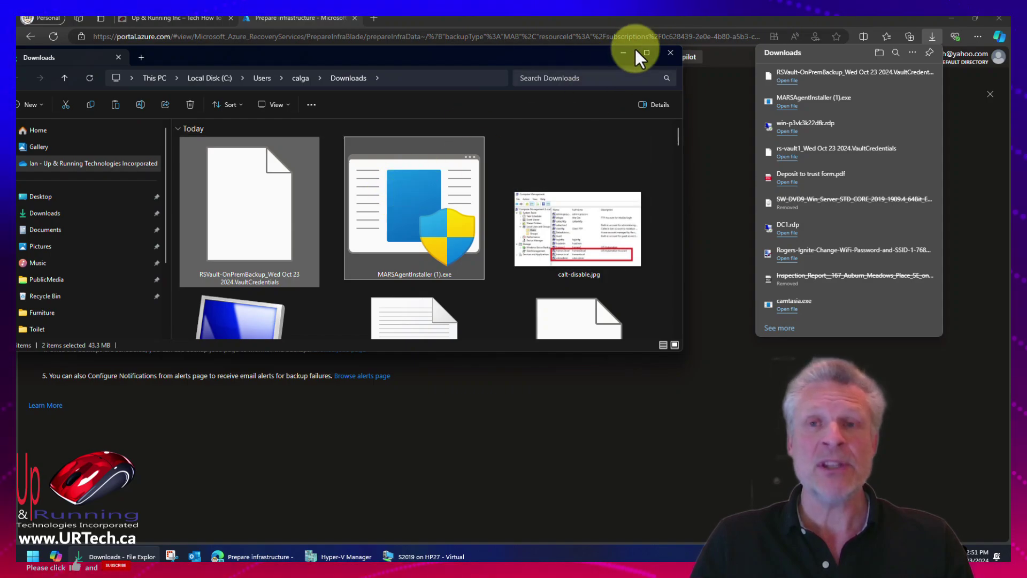
{"action": "left_click", "coordinate": [621, 53]}
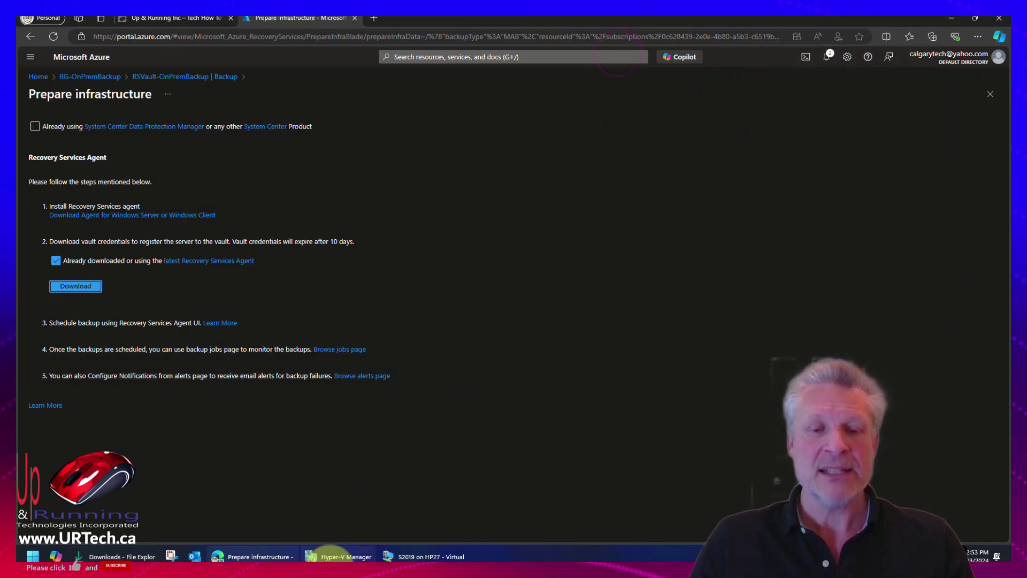
Paste the downloaded files onto the S2019 desktop and launch MARSAgentInstaller.
{"action": "left_click", "coordinate": [416, 555]}
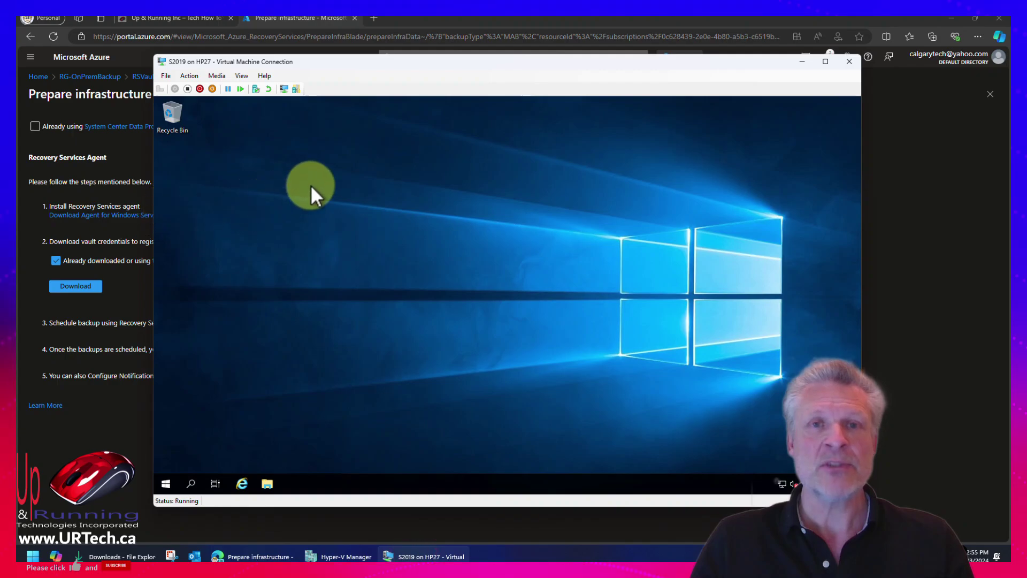
{"action": "right_click", "coordinate": [188, 217]}
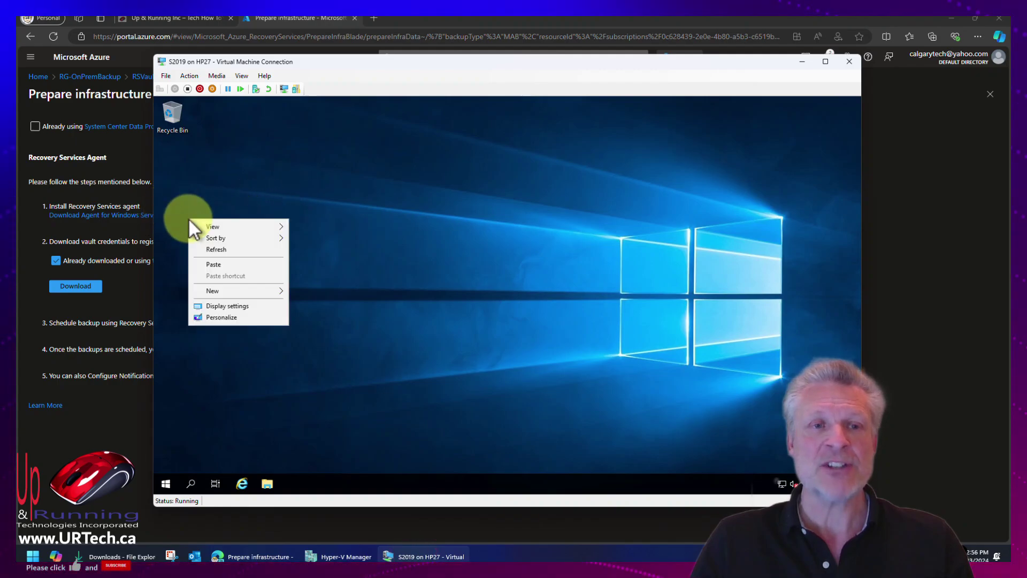
{"action": "left_click", "coordinate": [221, 267]}
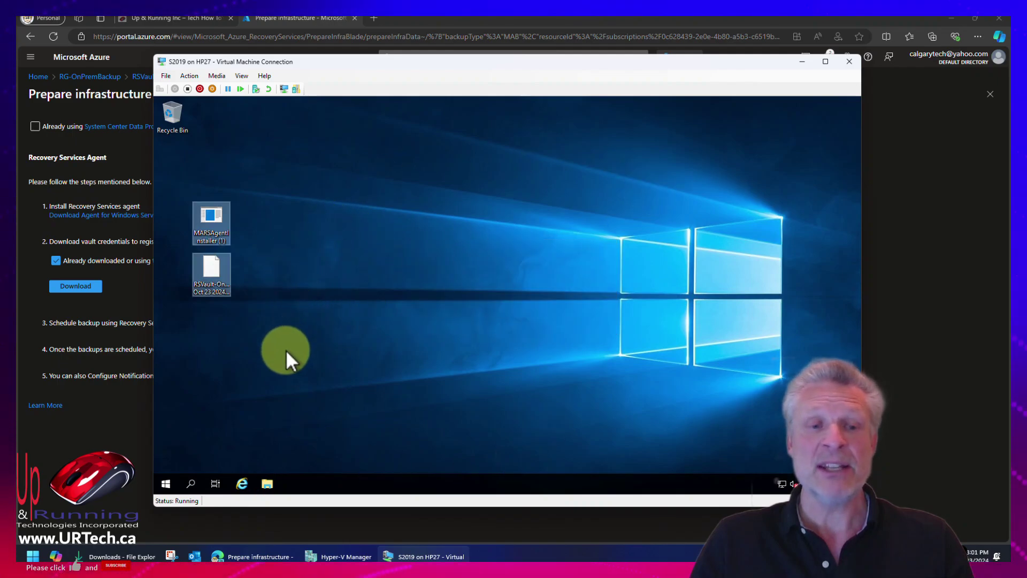
{"action": "left_click", "coordinate": [390, 224]}
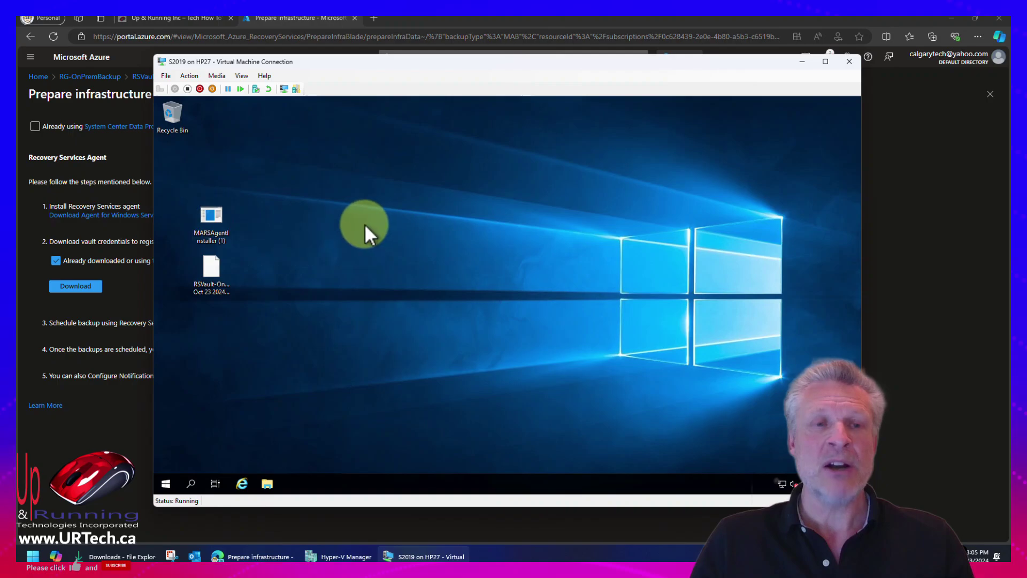
{"action": "double_click", "coordinate": [214, 211]}
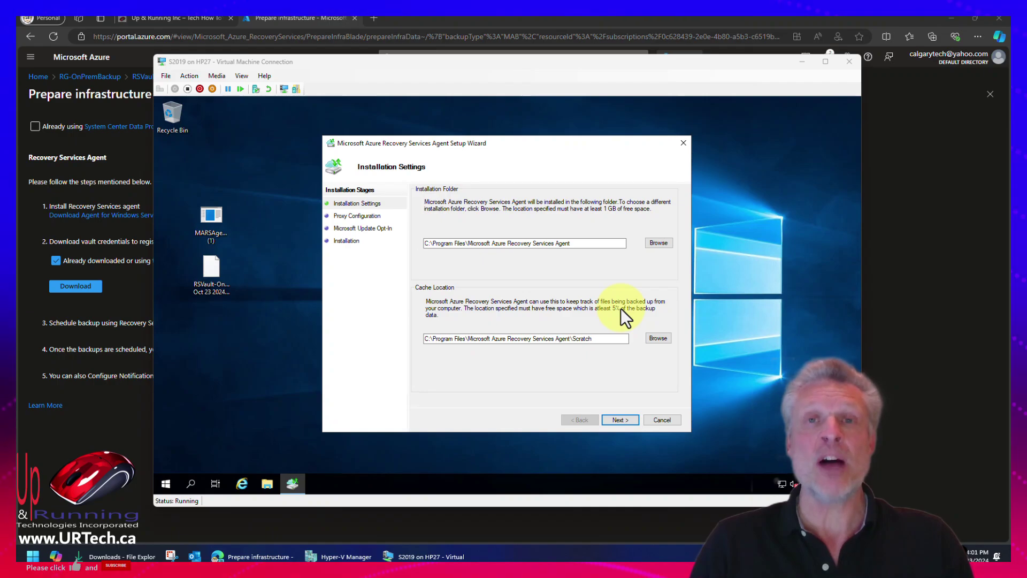
Install the Recovery Services Agent with default cache, install and proxy settings, opting in to Microsoft Update.
{"action": "double_click", "coordinate": [592, 338]}
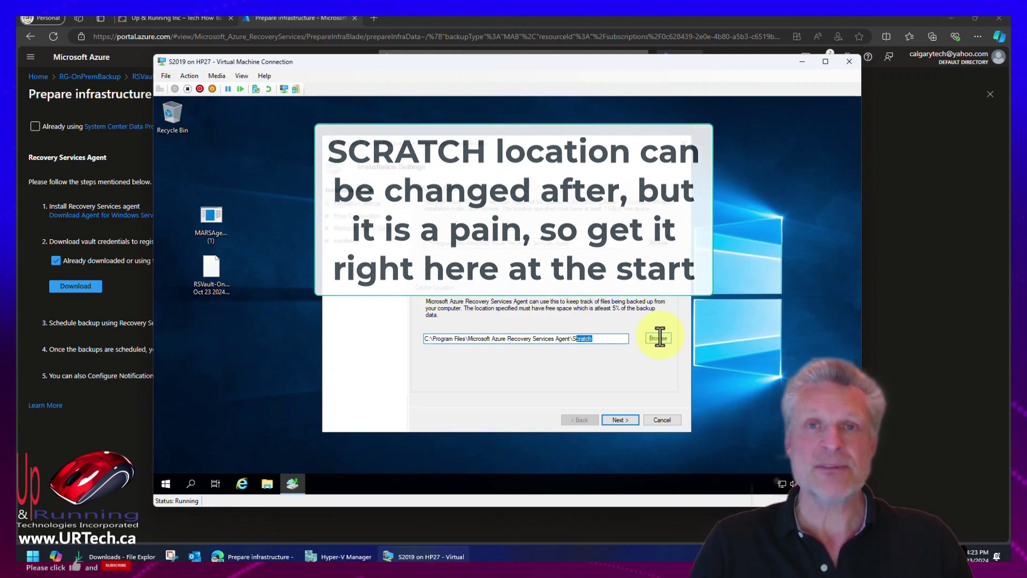
{"action": "left_click", "coordinate": [621, 420]}
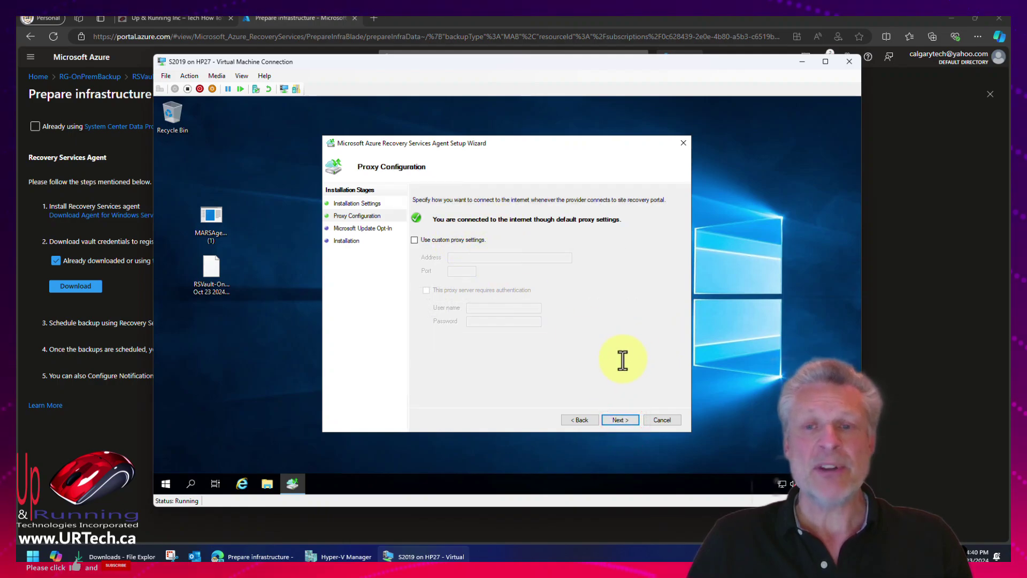
{"action": "left_click", "coordinate": [619, 420]}
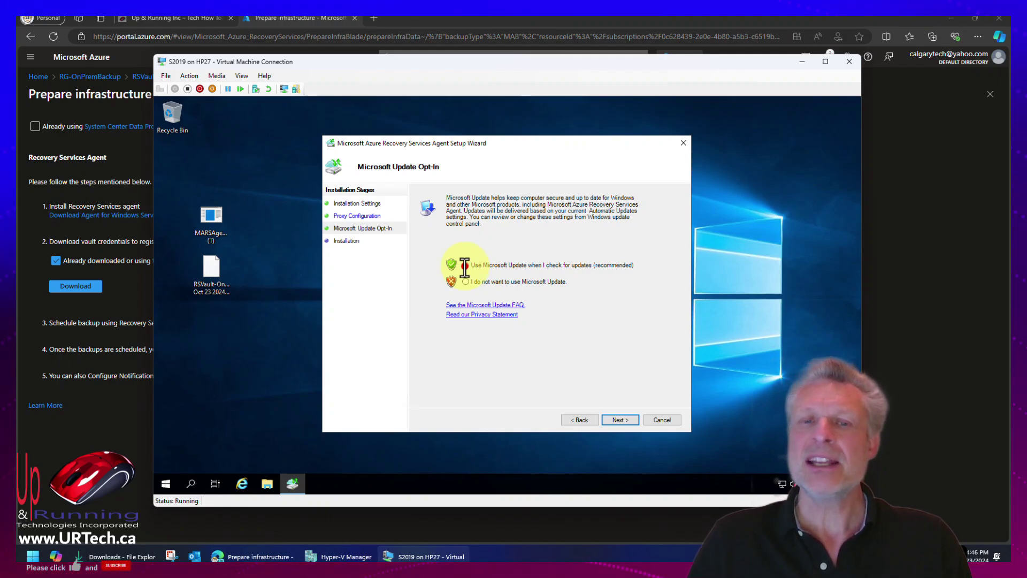
{"action": "left_click", "coordinate": [464, 266]}
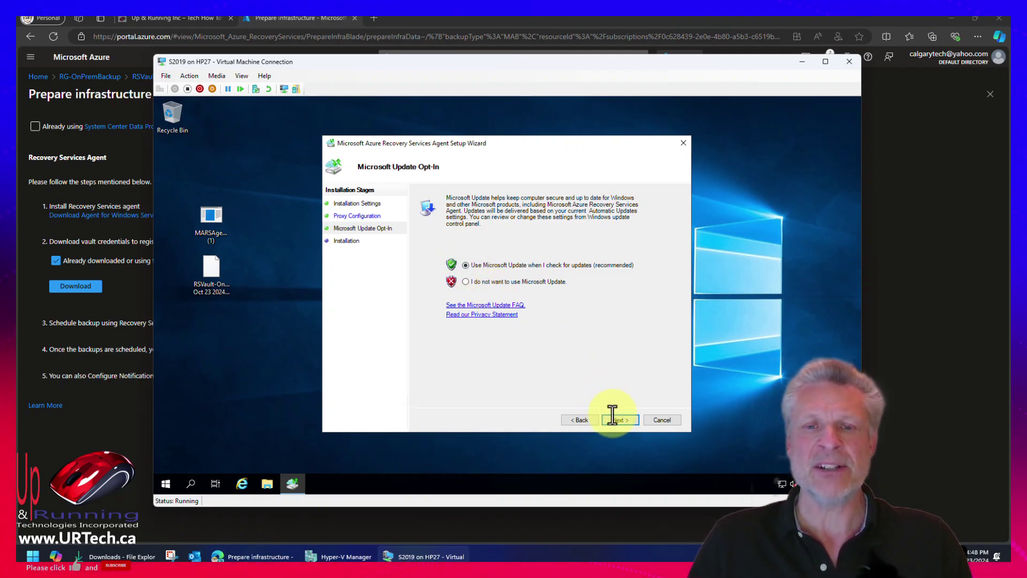
{"action": "left_click", "coordinate": [618, 419]}
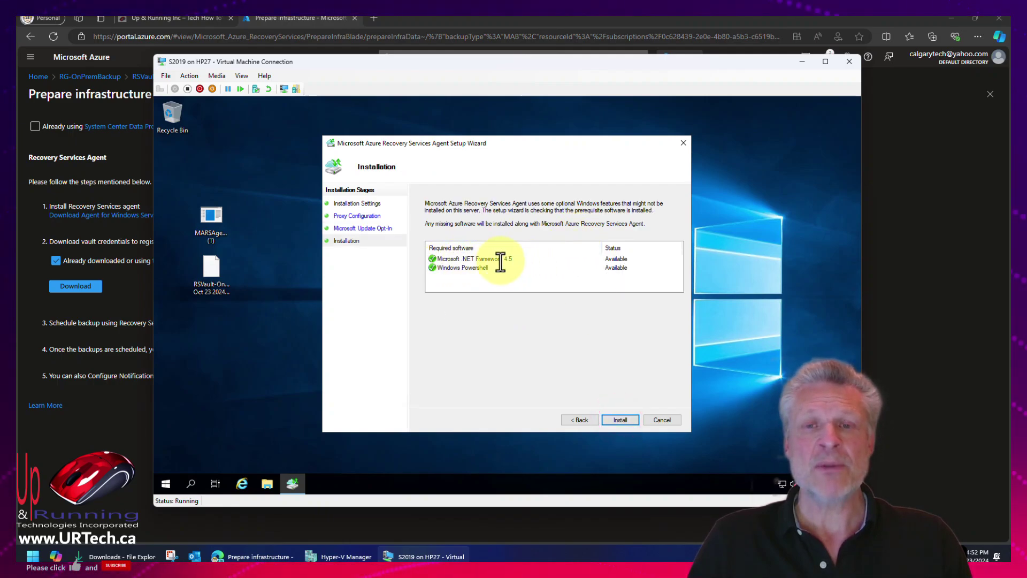
{"action": "left_click", "coordinate": [619, 420]}
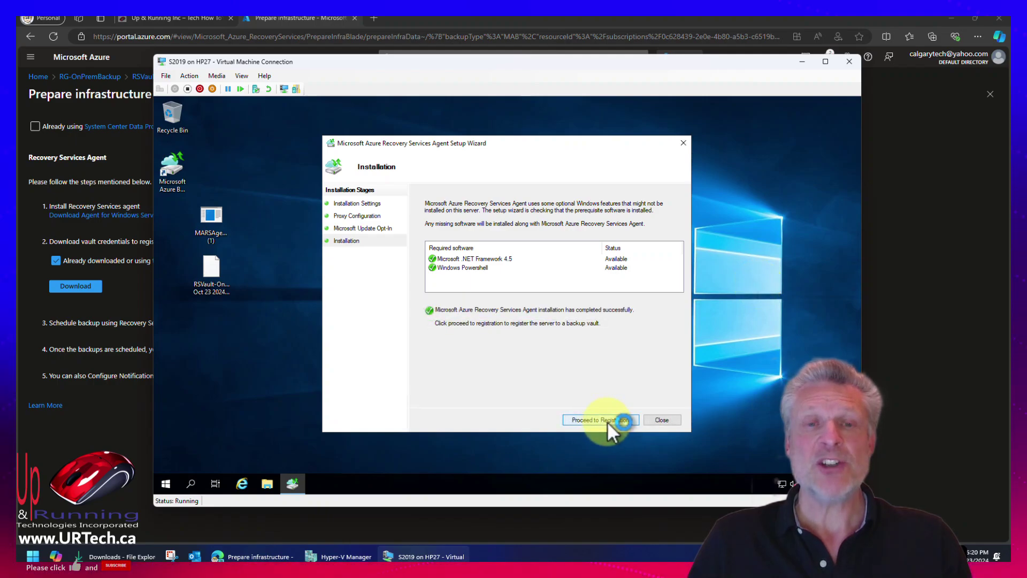
{"action": "left_click", "coordinate": [608, 421]}
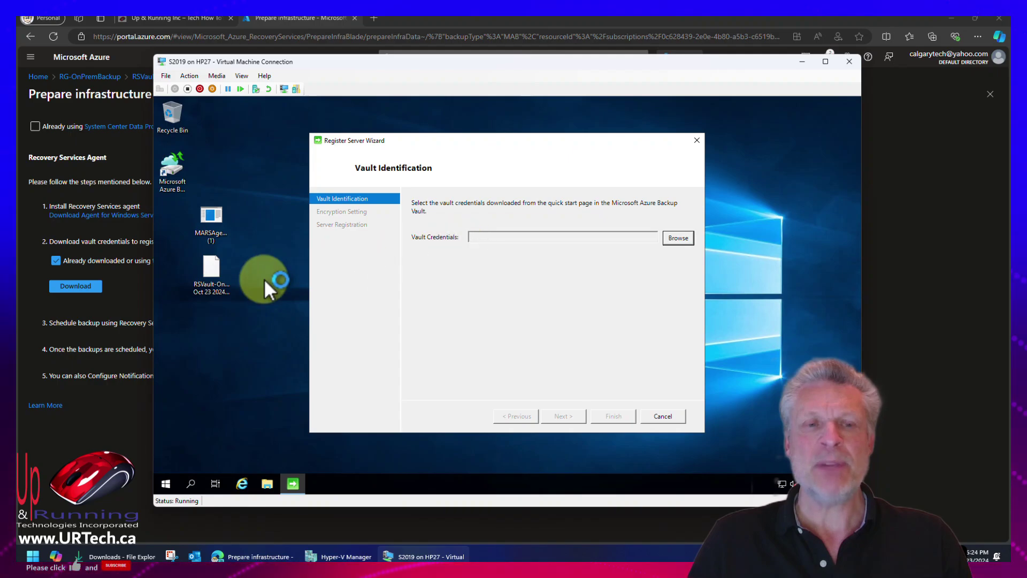
Load the RSVault-OnPremBackup .VaultCredentials file from the Desktop and continue to encryption settings.
{"action": "left_click", "coordinate": [203, 294]}
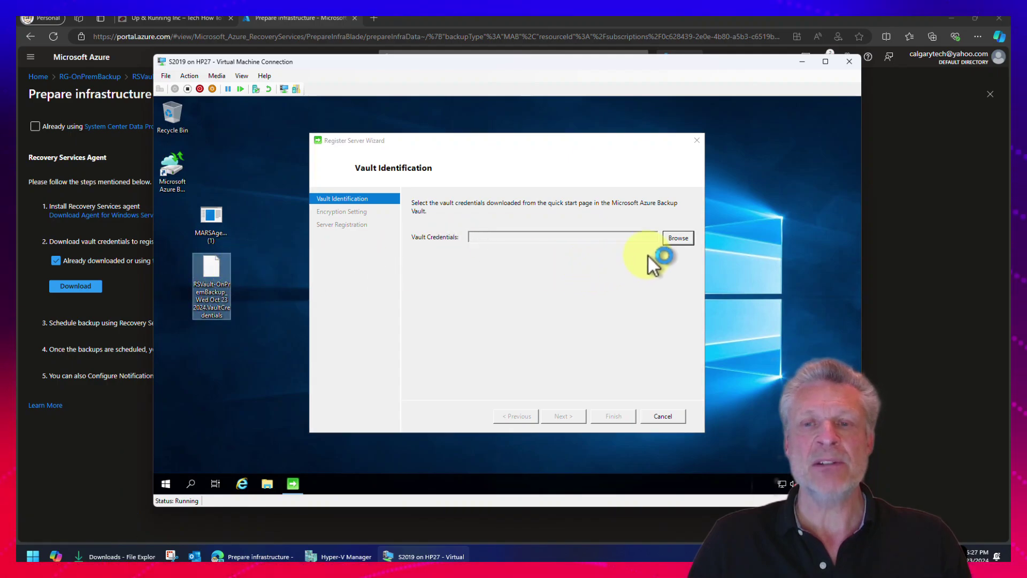
{"action": "left_click", "coordinate": [685, 238]}
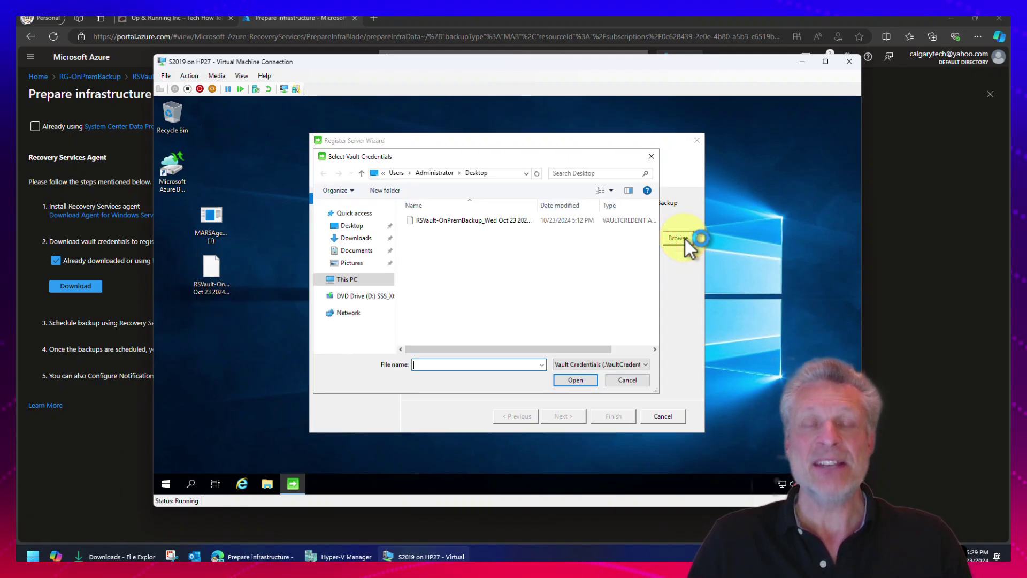
{"action": "left_click", "coordinate": [464, 221]}
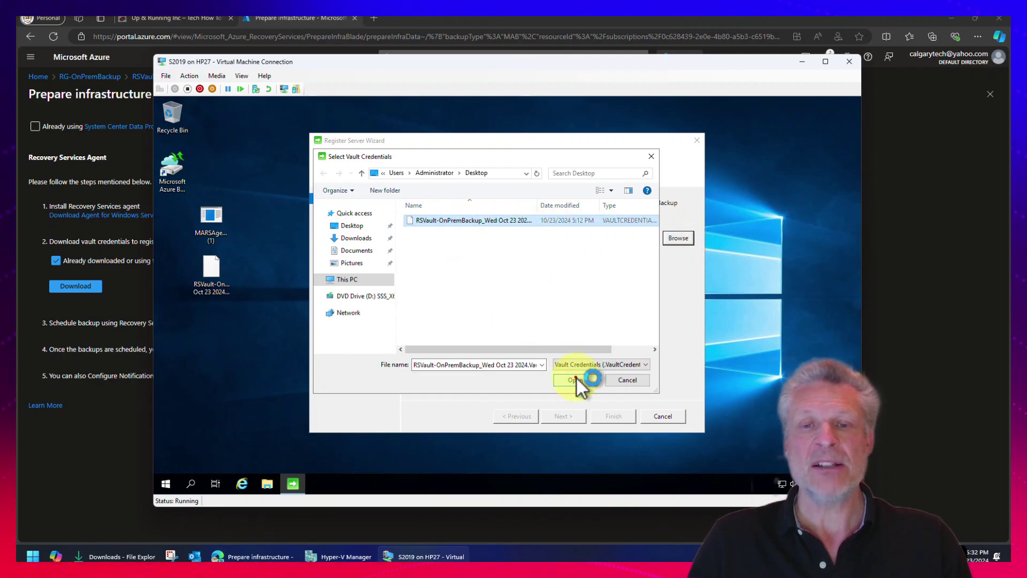
{"action": "left_click", "coordinate": [576, 378]}
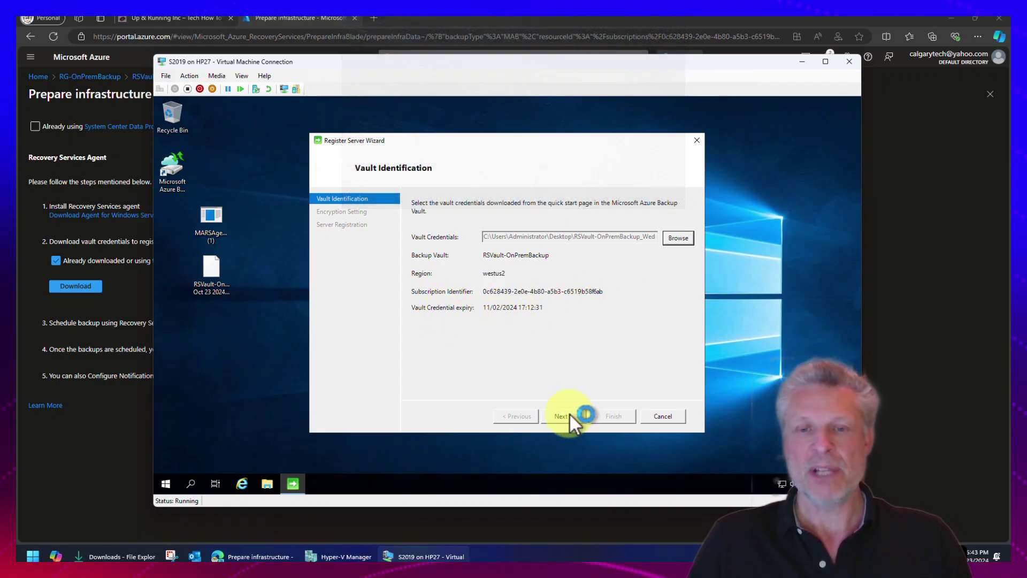
{"action": "left_click", "coordinate": [569, 414]}
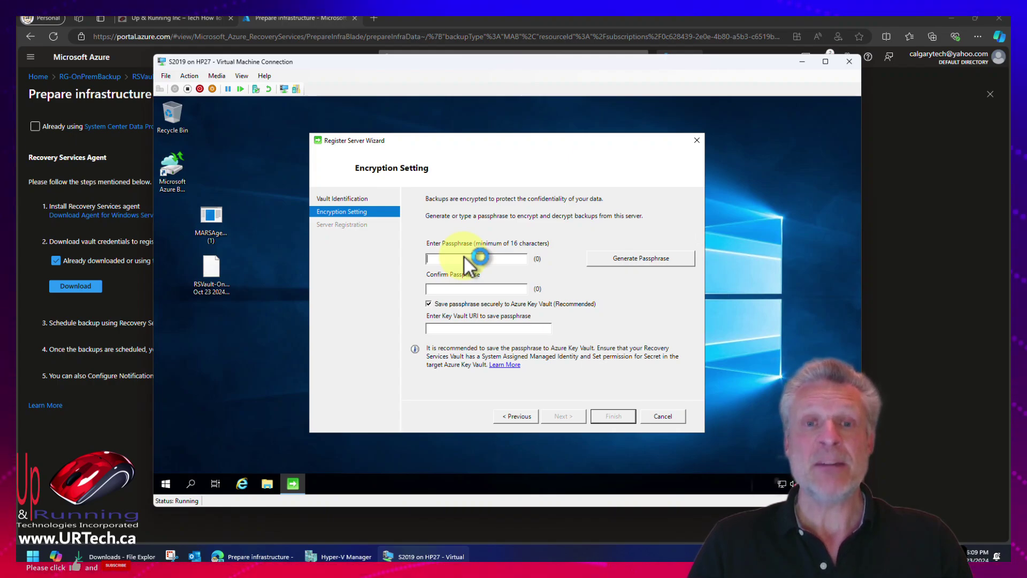
Set an 18-character passphrase saved to a Desktop file, not Azure Key Vault, and finish registration.
{"action": "type", "text": "*******"}
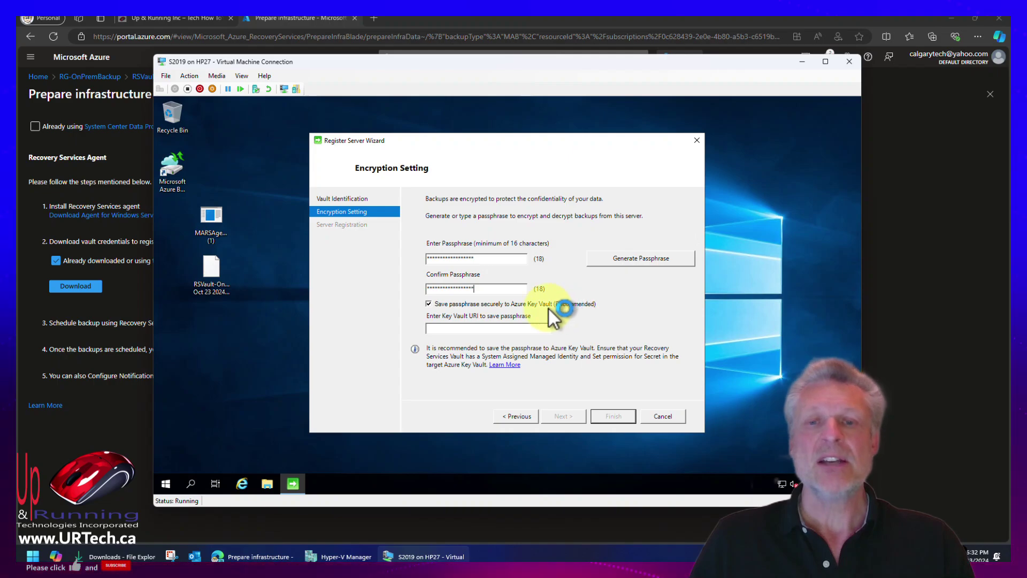
{"action": "left_click", "coordinate": [447, 329]}
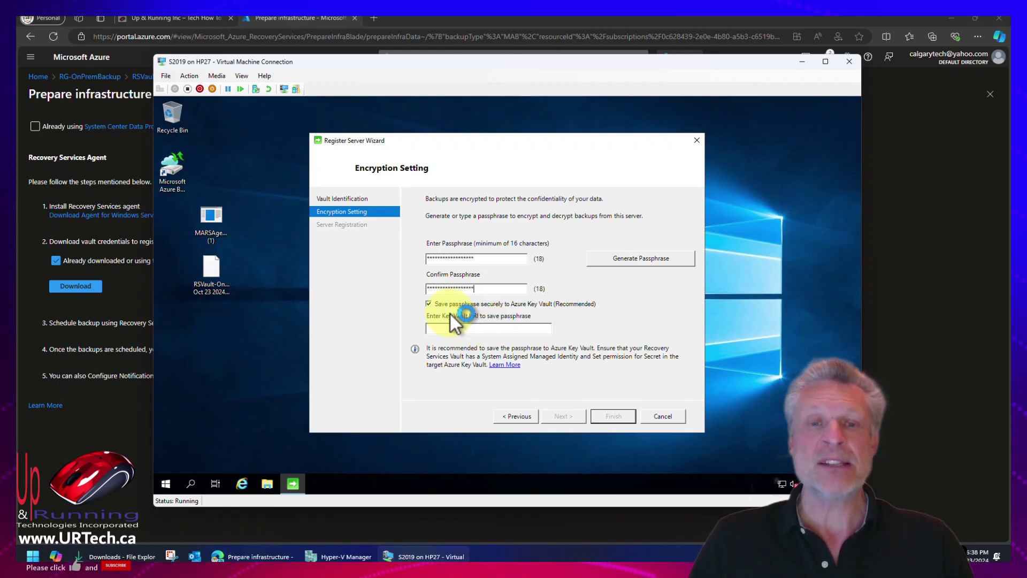
{"action": "left_click", "coordinate": [428, 303]}
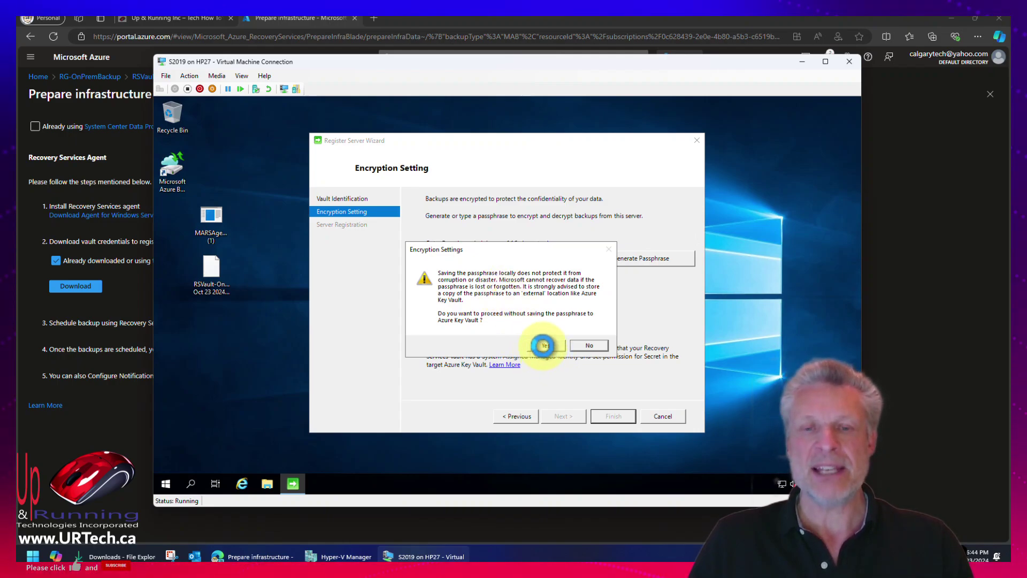
{"action": "left_click", "coordinate": [543, 345]}
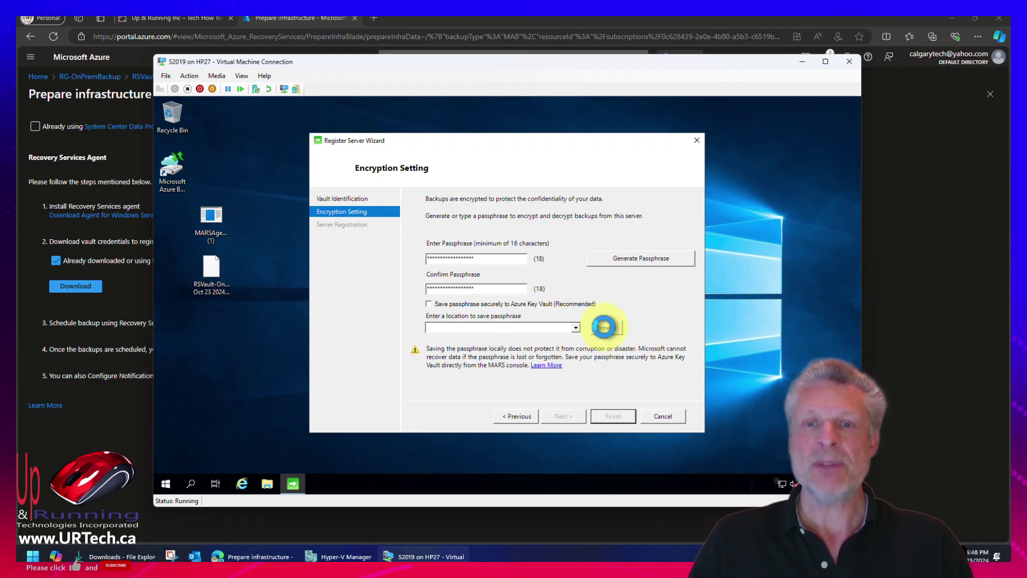
{"action": "left_click", "coordinate": [603, 327]}
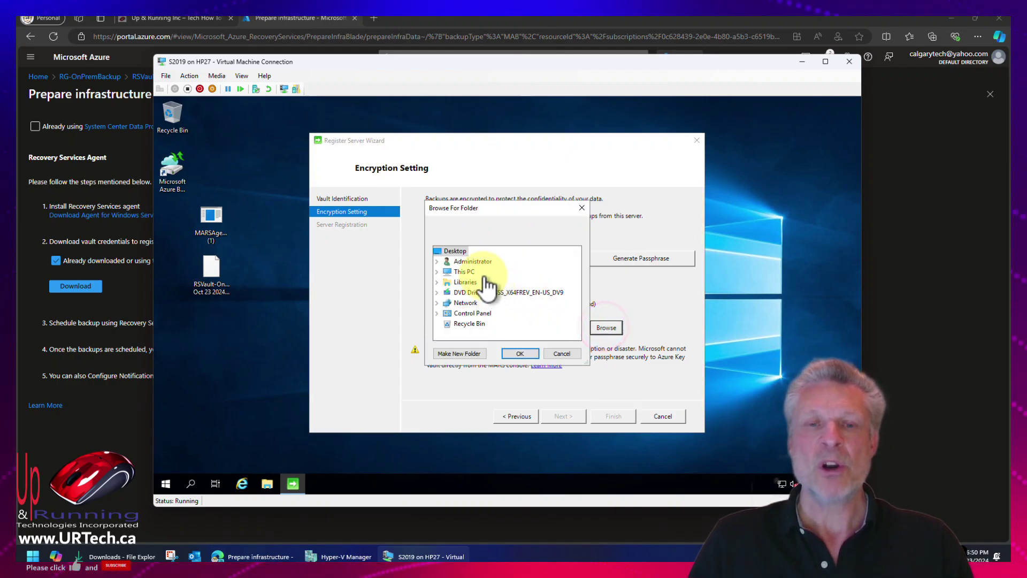
{"action": "left_click", "coordinate": [520, 362]}
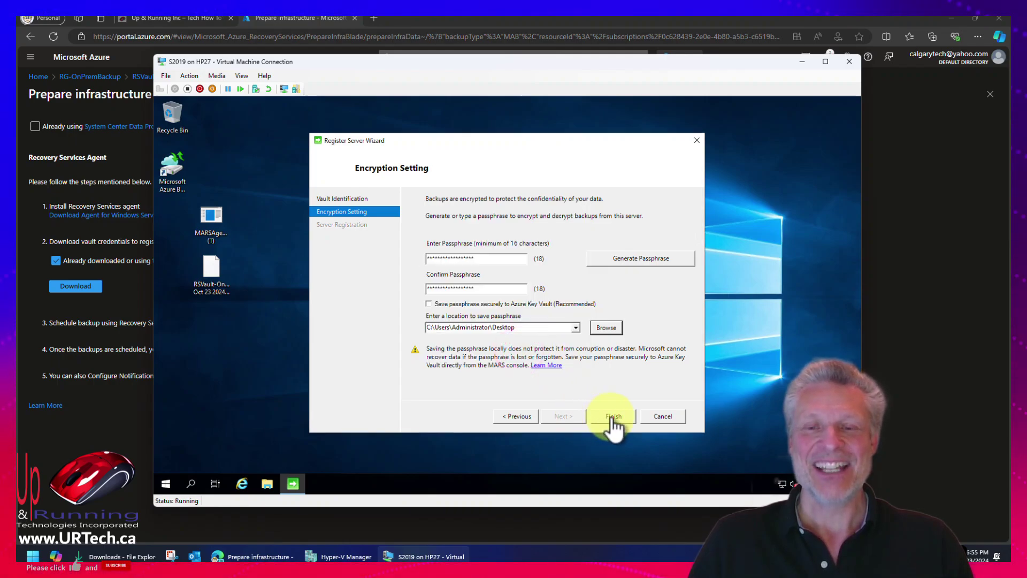
{"action": "left_click", "coordinate": [613, 417]}
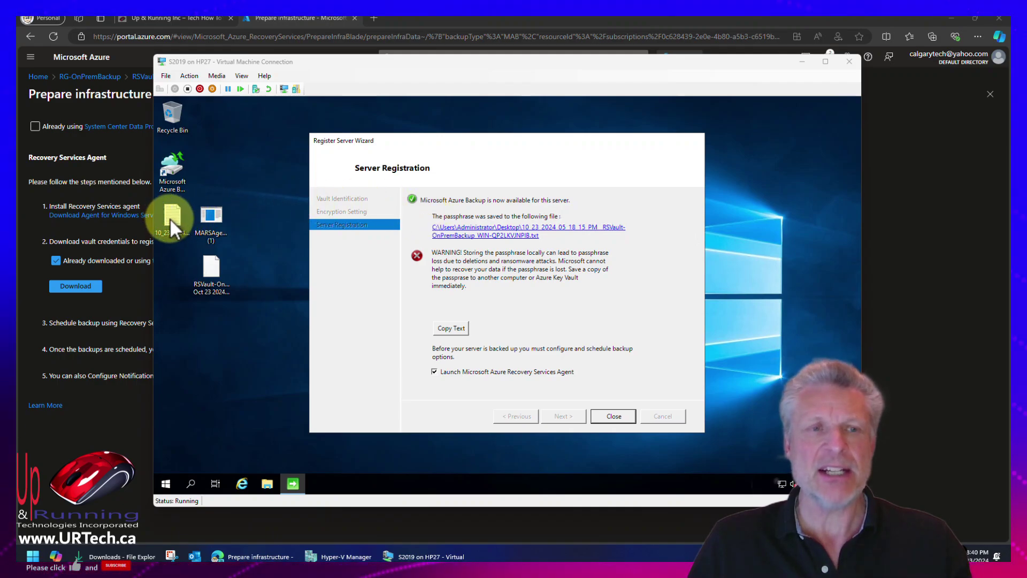
Check the saved passphrase file on the desktop, then close registration and launch the backup console.
{"action": "left_click", "coordinate": [169, 217]}
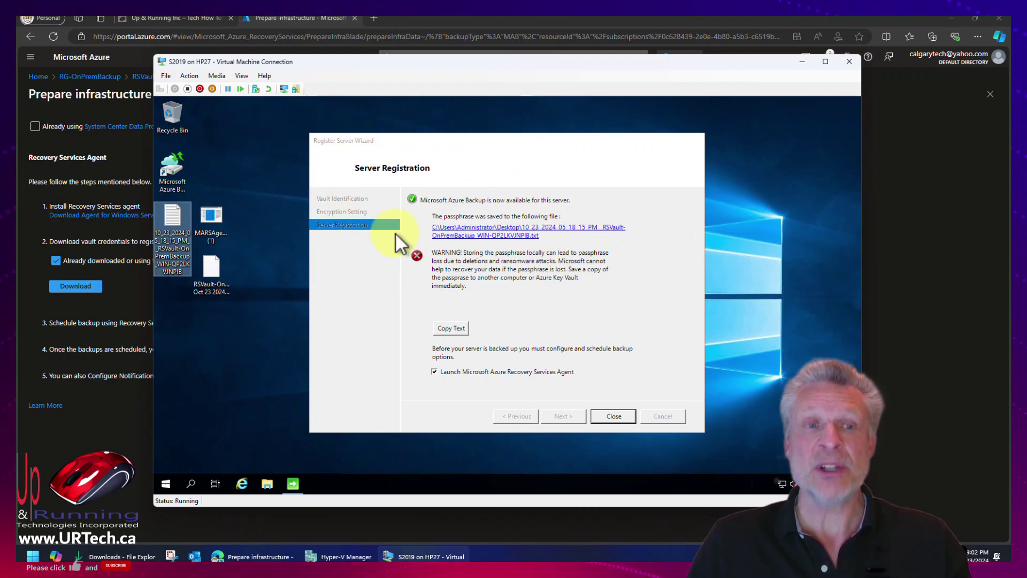
{"action": "left_click", "coordinate": [612, 415]}
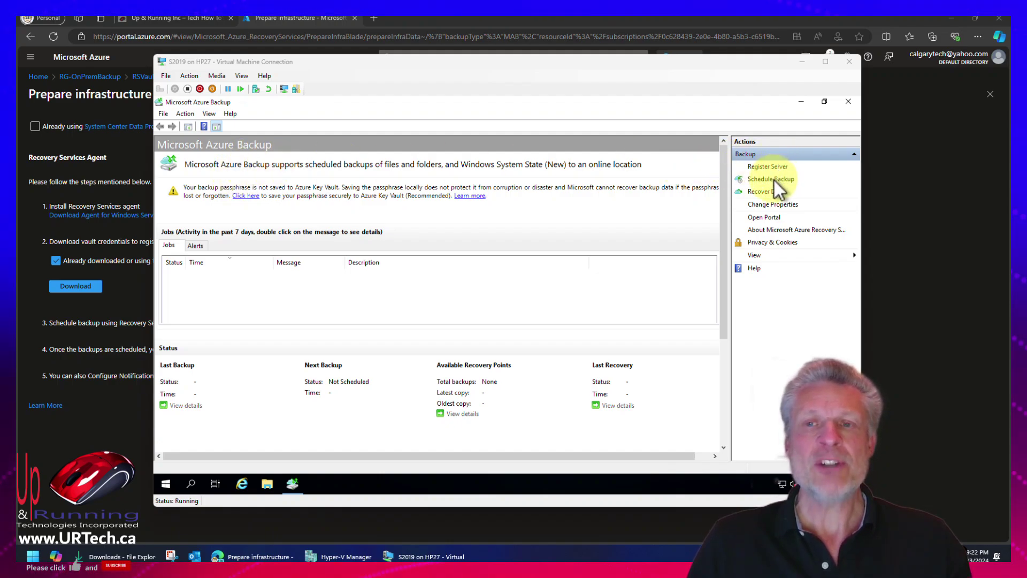
Start a backup schedule selecting PerfLogs and the C:\Users folder, excluding Users\Default.
{"action": "left_click", "coordinate": [773, 180]}
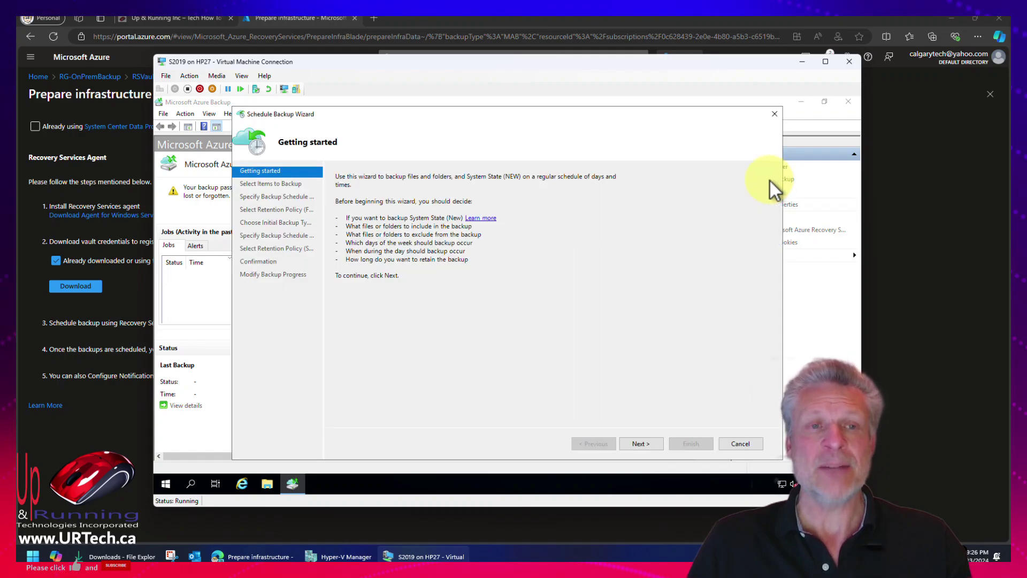
{"action": "left_click", "coordinate": [640, 444]}
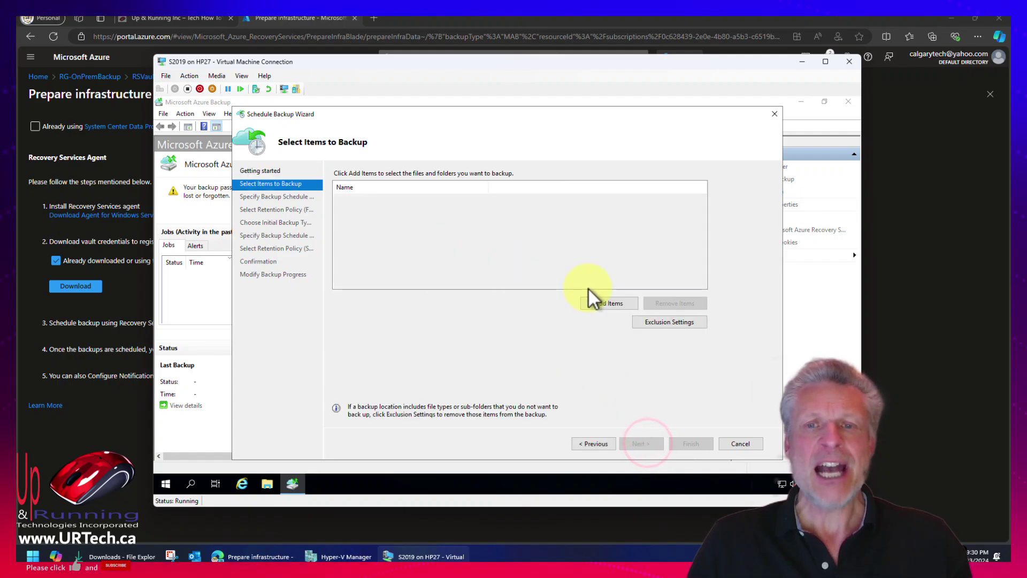
{"action": "left_click", "coordinate": [619, 303]}
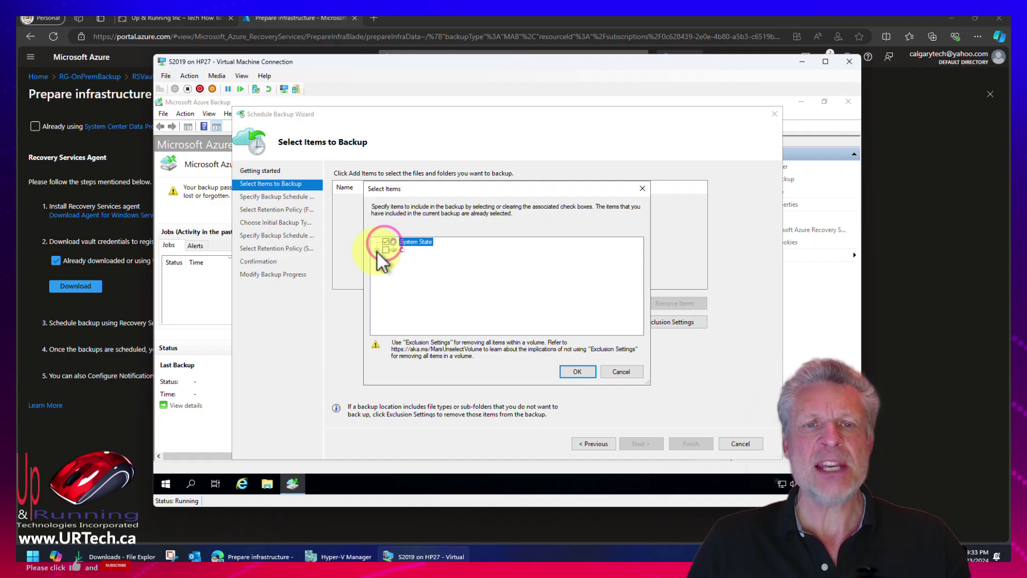
{"action": "left_click", "coordinate": [377, 250]}
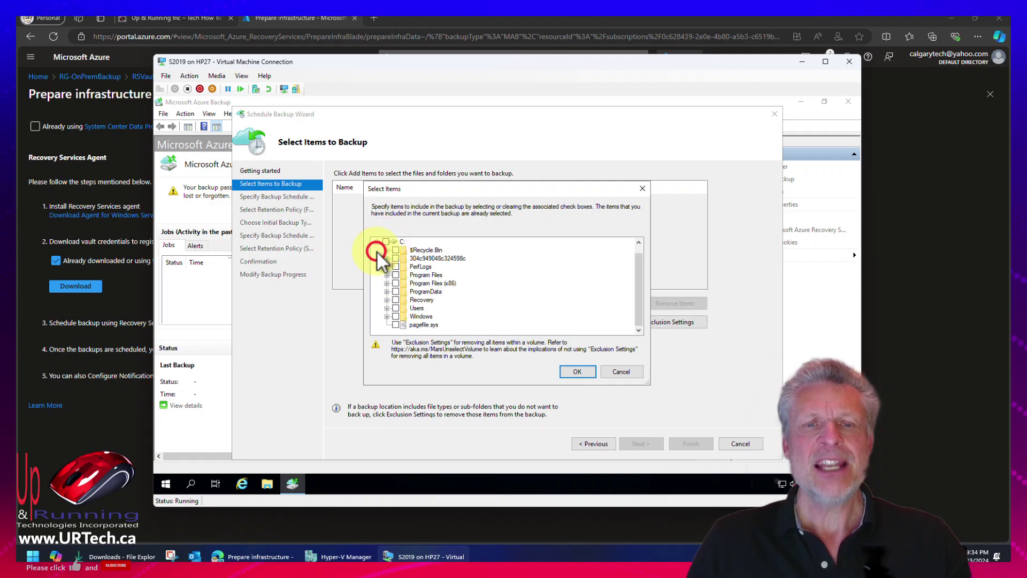
{"action": "left_click", "coordinate": [396, 308]}
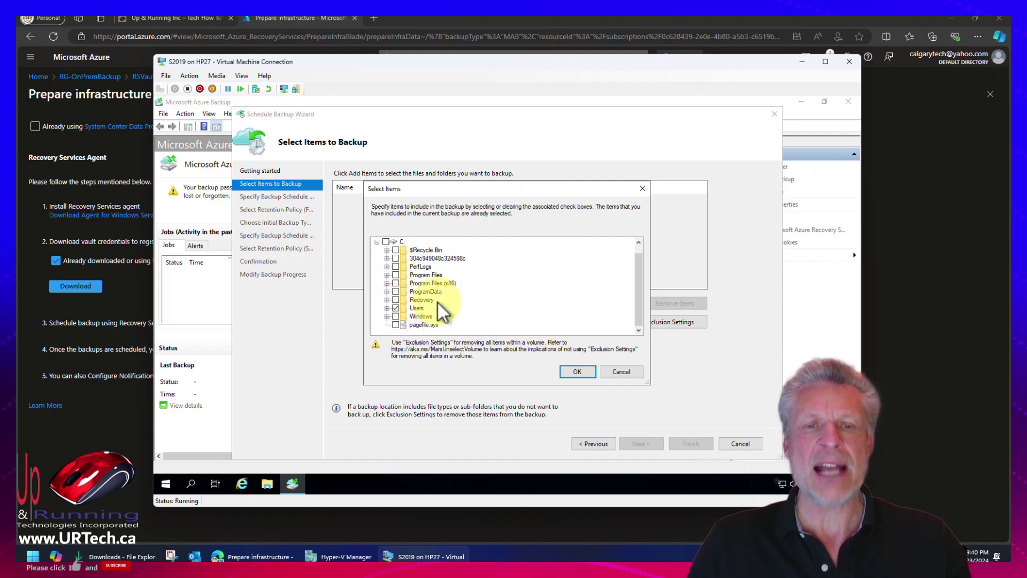
{"action": "left_click", "coordinate": [396, 266]}
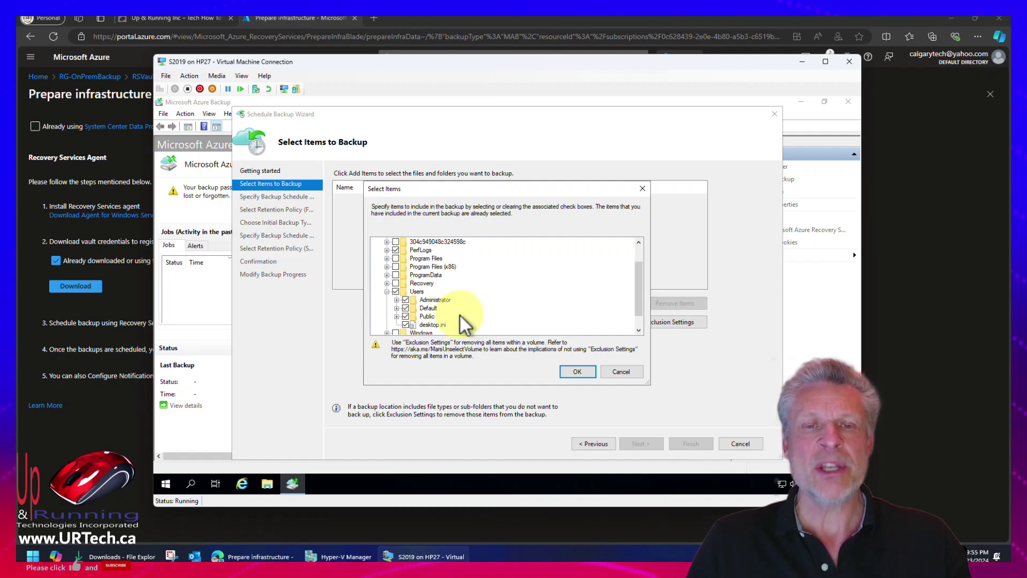
{"action": "left_click", "coordinate": [406, 307]}
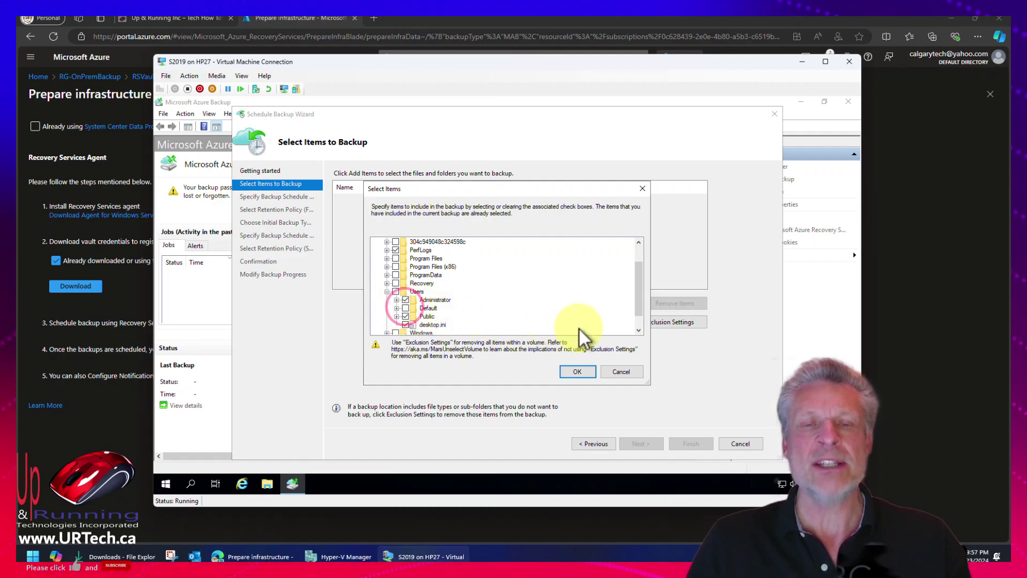
{"action": "left_click", "coordinate": [575, 371]}
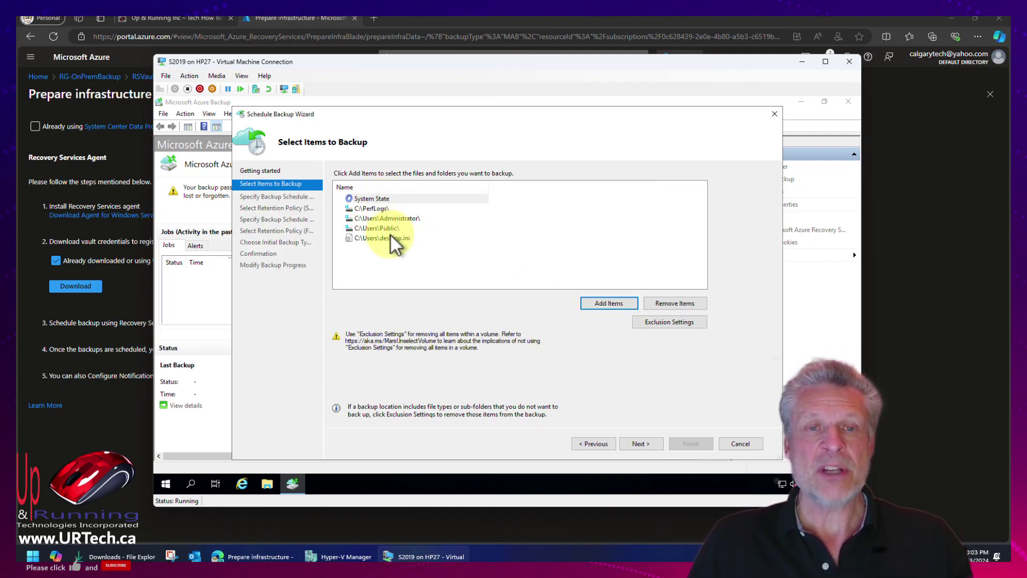
Review the C: drive exclusion settings and continue to the weekly Sunday 5:00 PM System State schedule.
{"action": "left_click", "coordinate": [663, 323]}
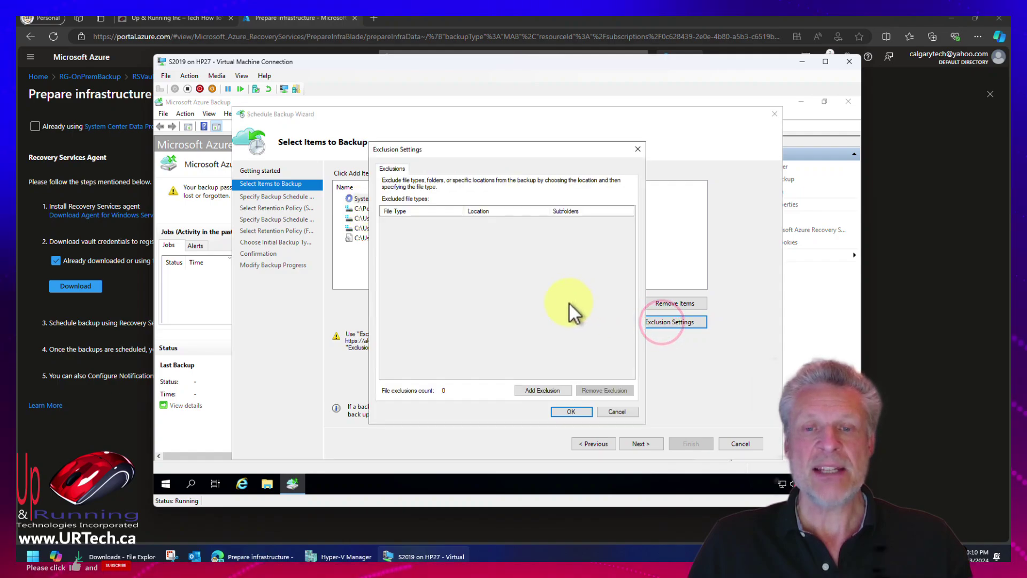
{"action": "left_click", "coordinate": [544, 390]}
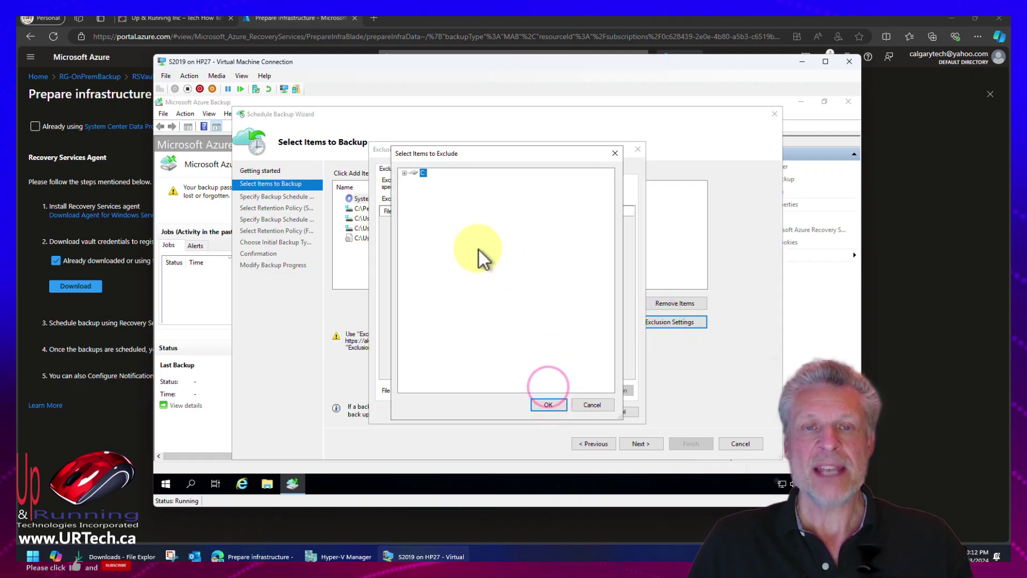
{"action": "left_click", "coordinate": [405, 173]}
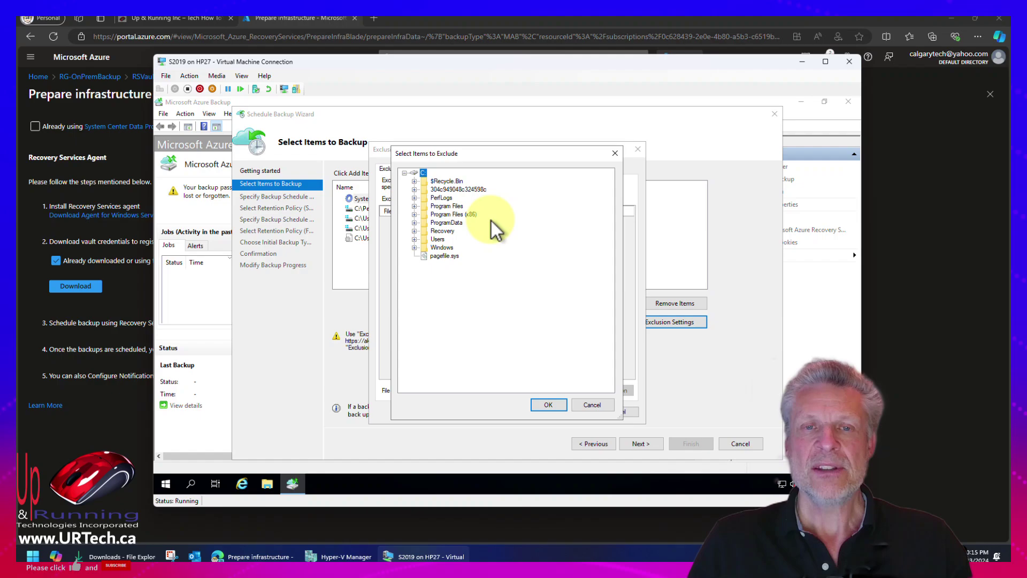
{"action": "left_click", "coordinate": [605, 407]}
{"action": "left_click", "coordinate": [608, 410]}
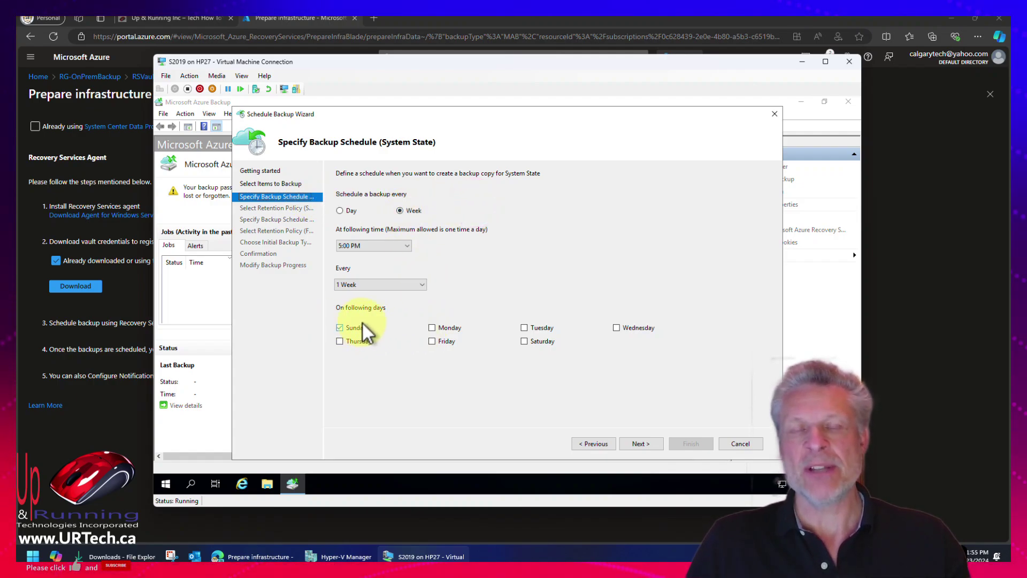
Keep the System State schedule and retention, then back up files daily at 9:30 PM, 12:30 PM, 3:30 PM.
{"action": "left_click", "coordinate": [640, 443]}
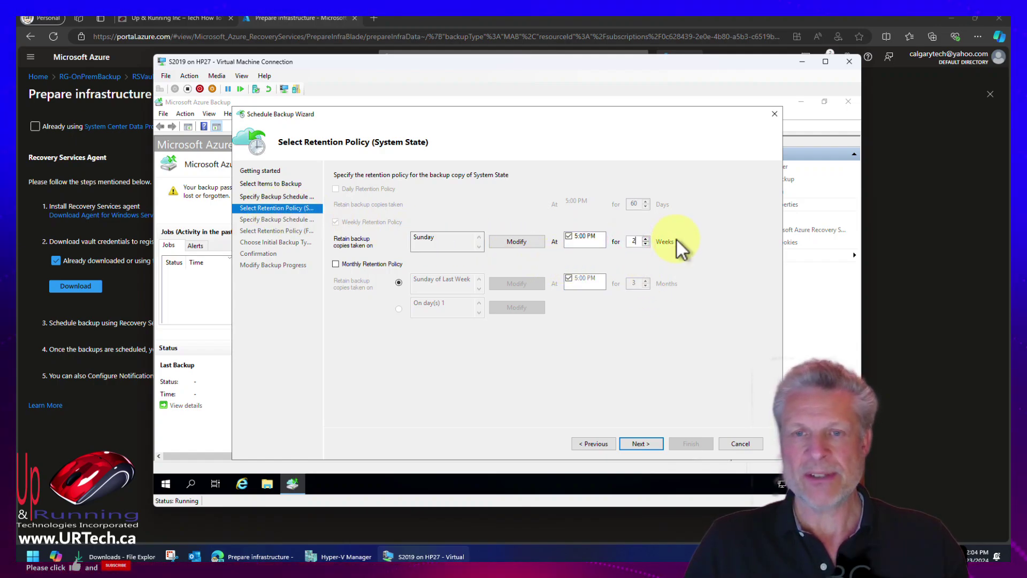
{"action": "left_click", "coordinate": [641, 444]}
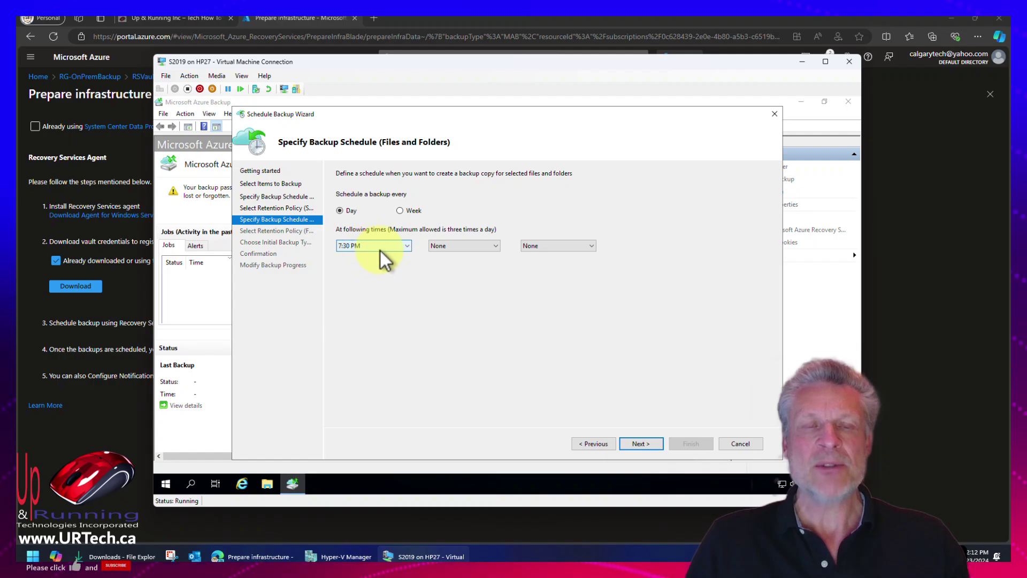
{"action": "left_click", "coordinate": [407, 246]}
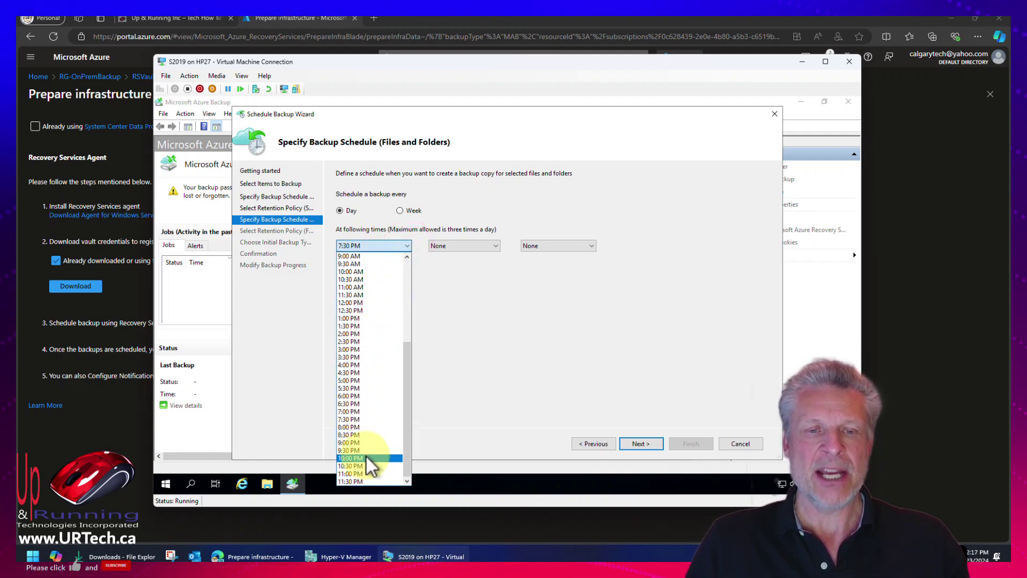
{"action": "left_click", "coordinate": [366, 452]}
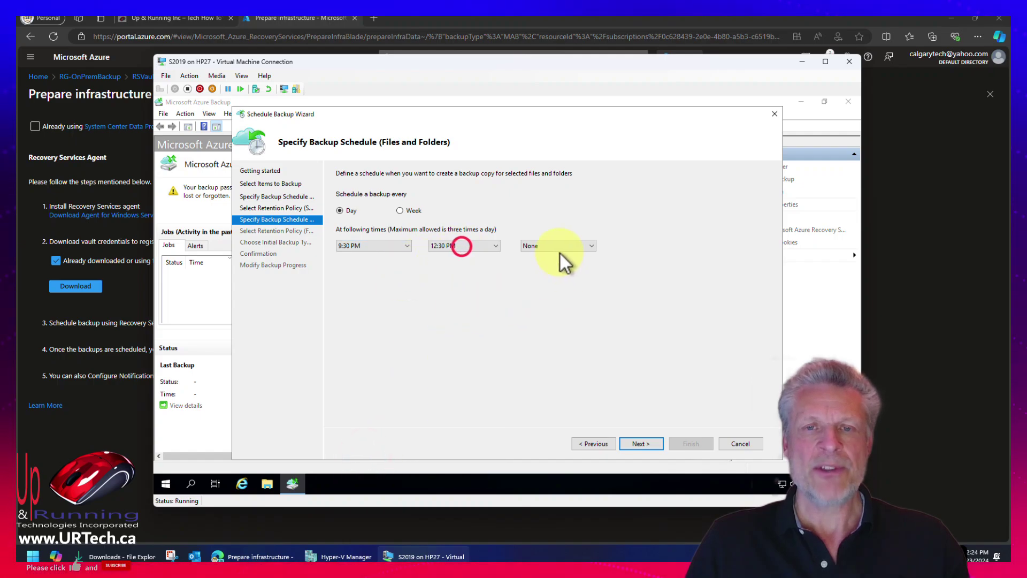
{"action": "left_click", "coordinate": [559, 246]}
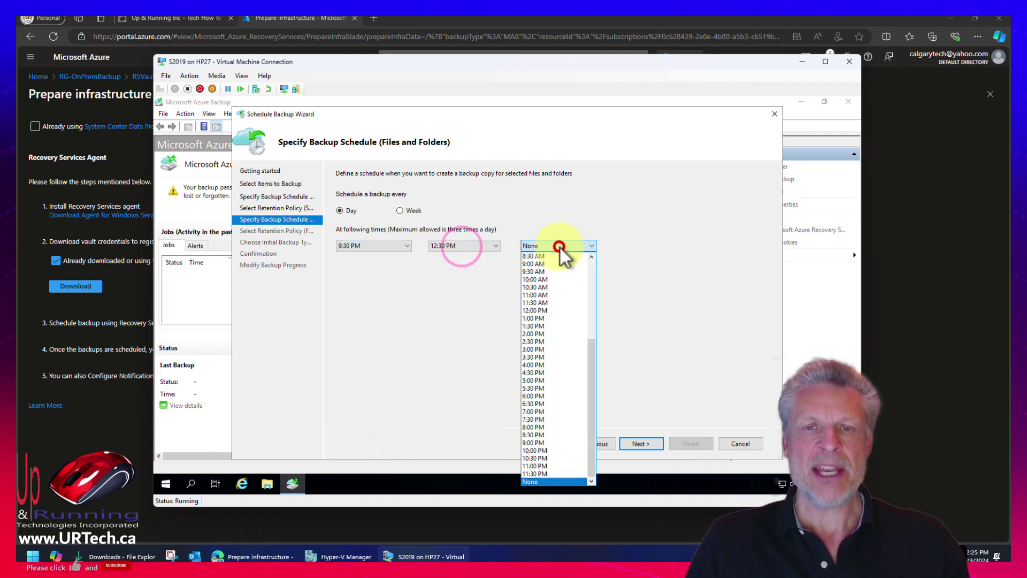
{"action": "left_click", "coordinate": [560, 357]}
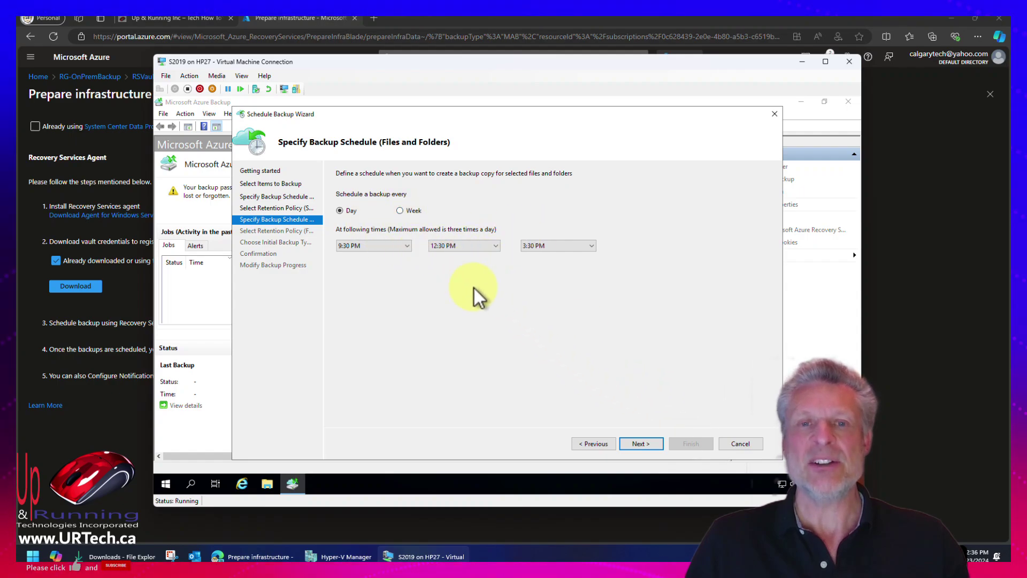
{"action": "left_click", "coordinate": [641, 444]}
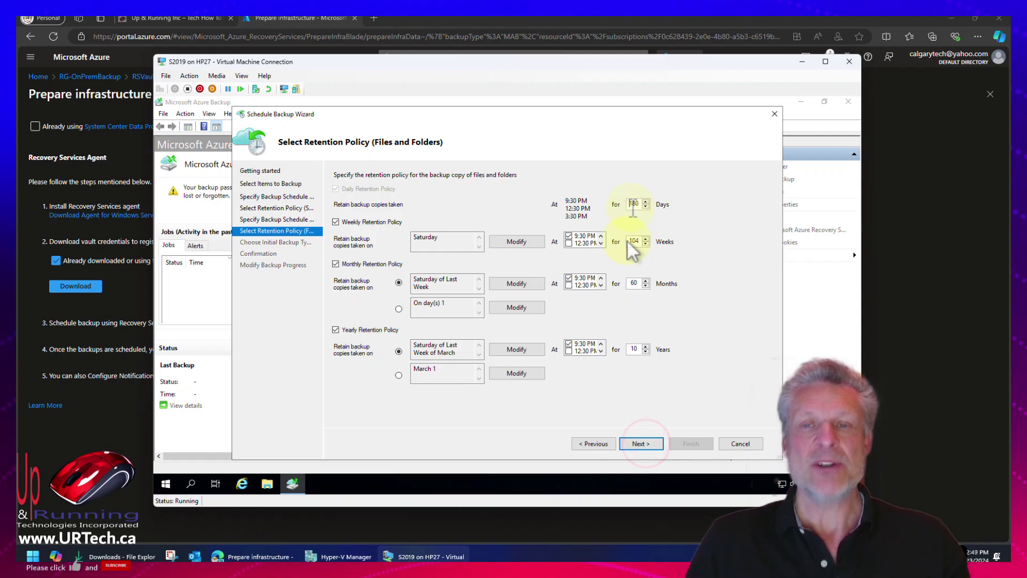
Set file retention to 180 days and 10 weeks, adjusting monthly and yearly copies.
{"action": "left_click", "coordinate": [632, 242]}
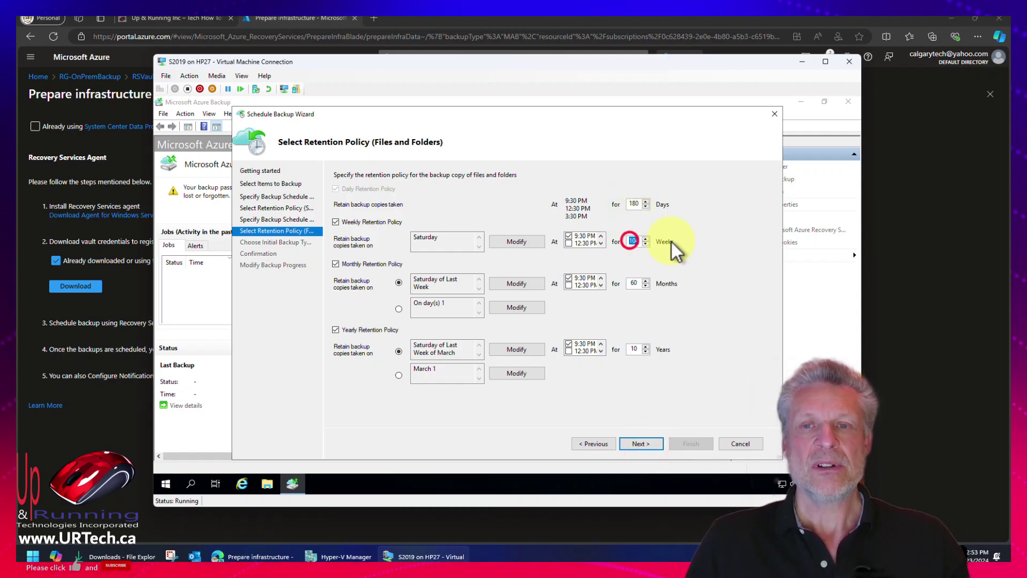
{"action": "left_click", "coordinate": [631, 284]}
{"action": "left_click", "coordinate": [634, 349]}
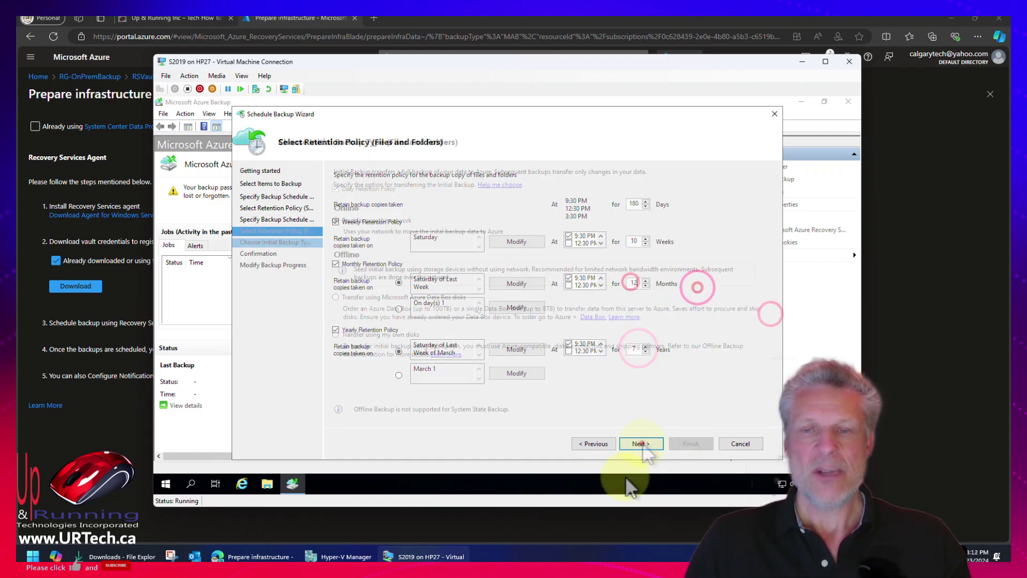
{"action": "left_click", "coordinate": [642, 443]}
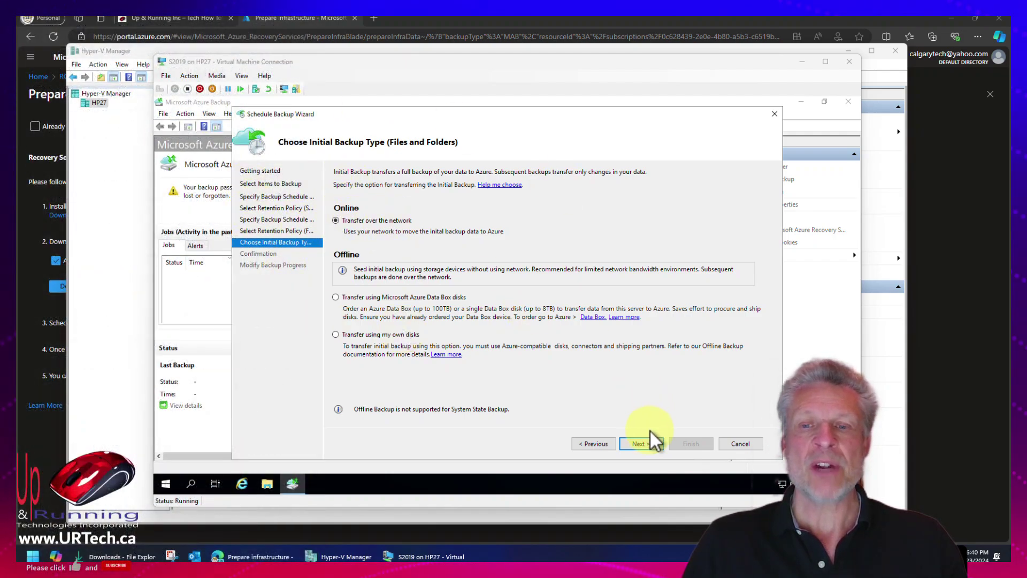
Choose network transfer for the initial backup, save both schedules, and close the wizard.
{"action": "left_click", "coordinate": [649, 446]}
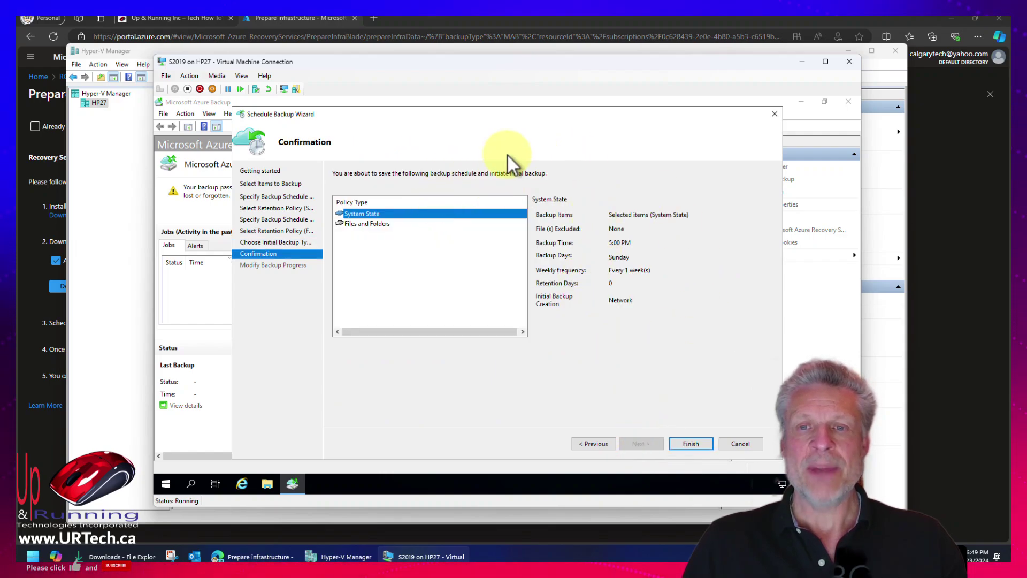
{"action": "left_click", "coordinate": [689, 445]}
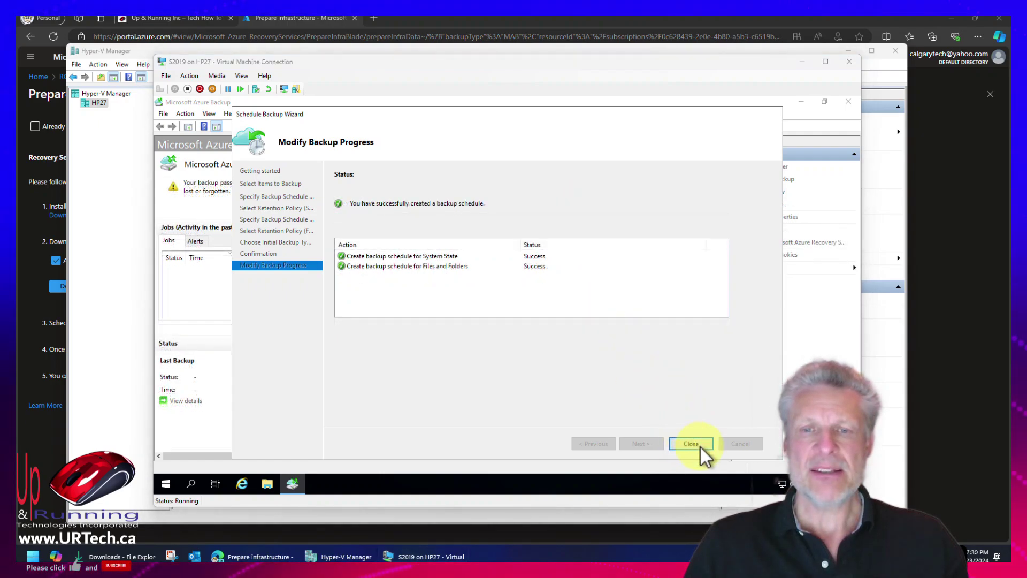
{"action": "left_click", "coordinate": [698, 444]}
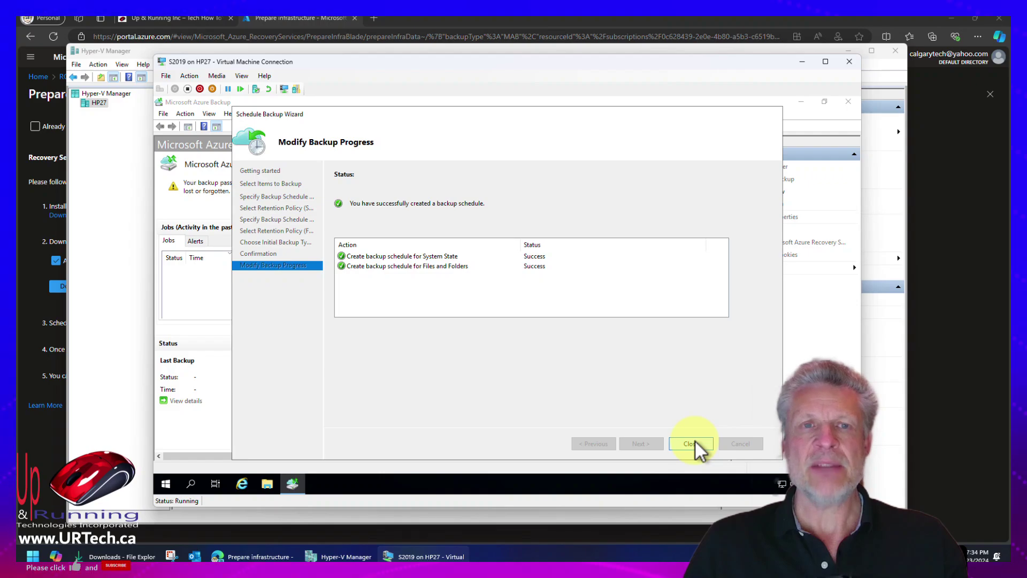
{"action": "left_click", "coordinate": [696, 443]}
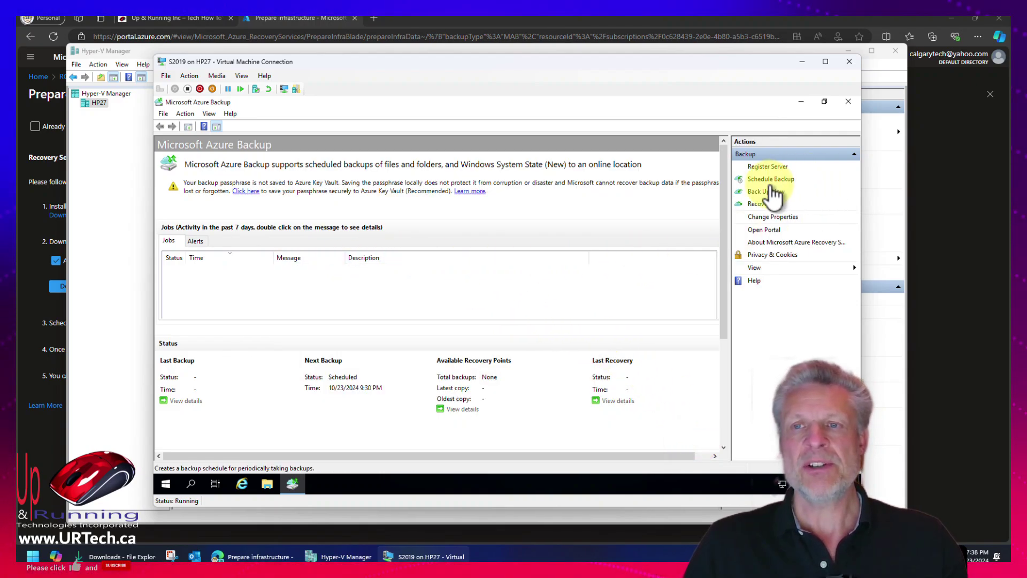
Run an immediate Files and Folders backup of C:\, completing with 76.59 MB transferred.
{"action": "left_click", "coordinate": [768, 191]}
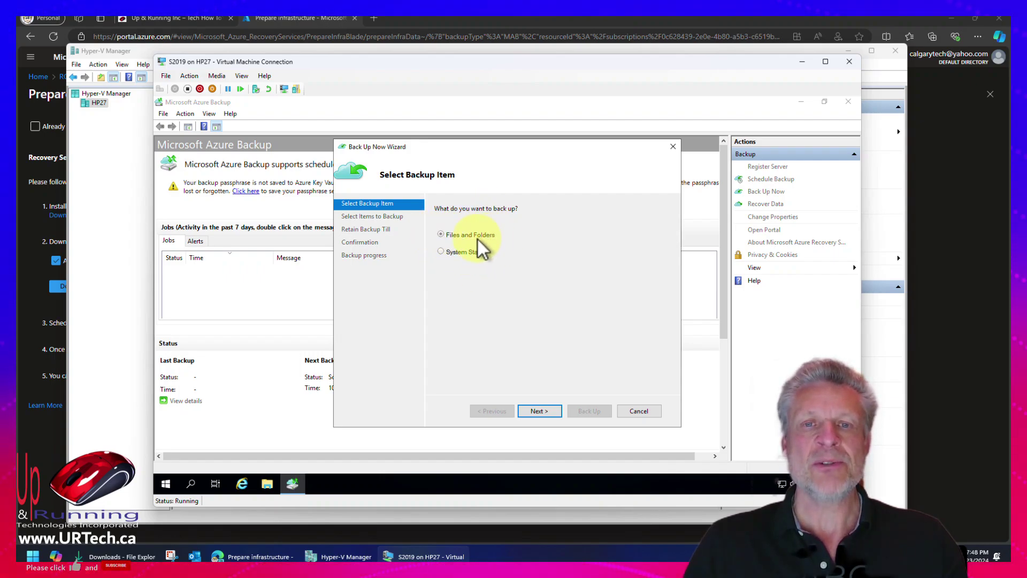
{"action": "left_click", "coordinate": [547, 412]}
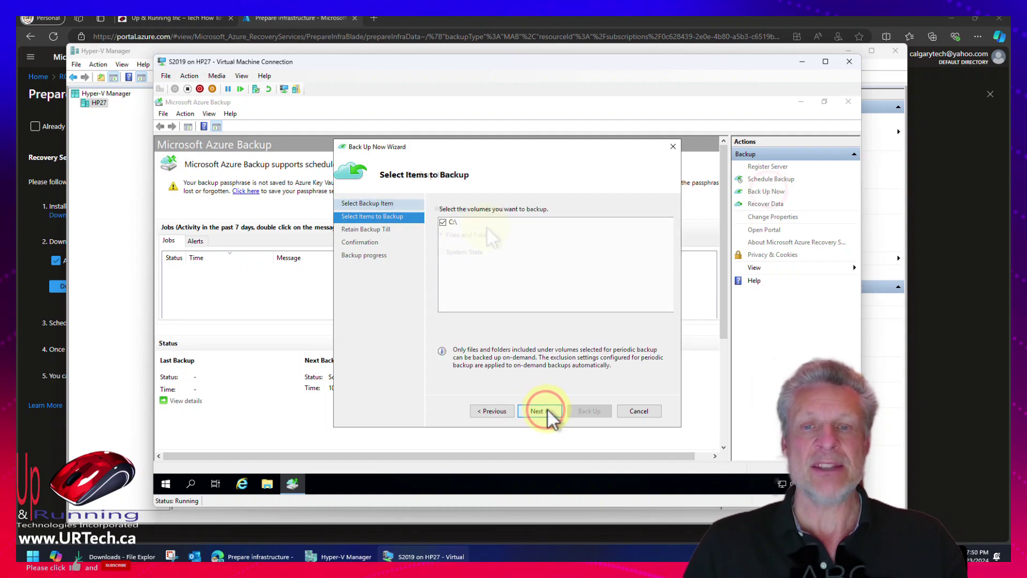
{"action": "left_click", "coordinate": [542, 411]}
{"action": "left_click", "coordinate": [541, 411]}
{"action": "left_click", "coordinate": [589, 411]}
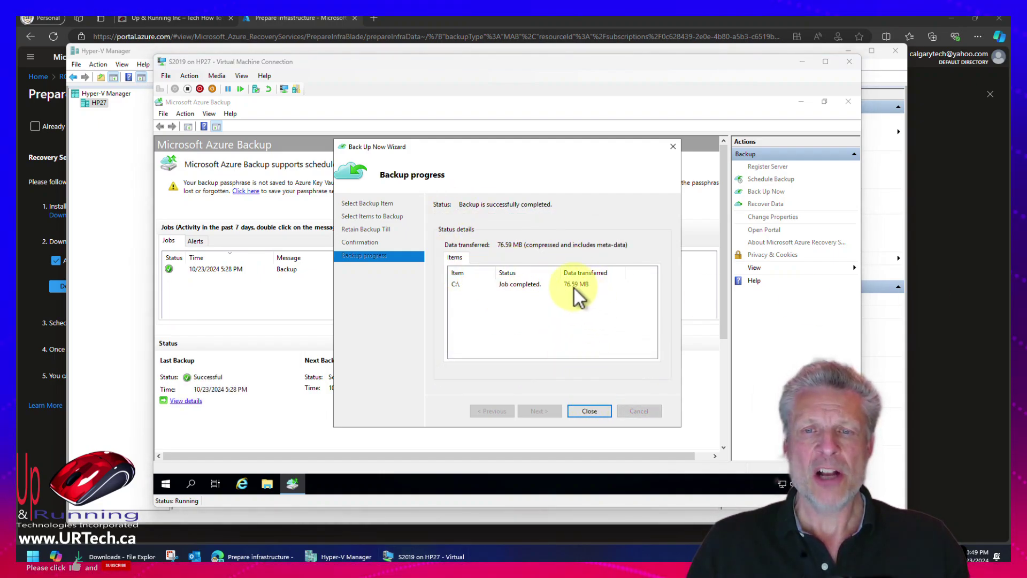
{"action": "left_click", "coordinate": [598, 409]}
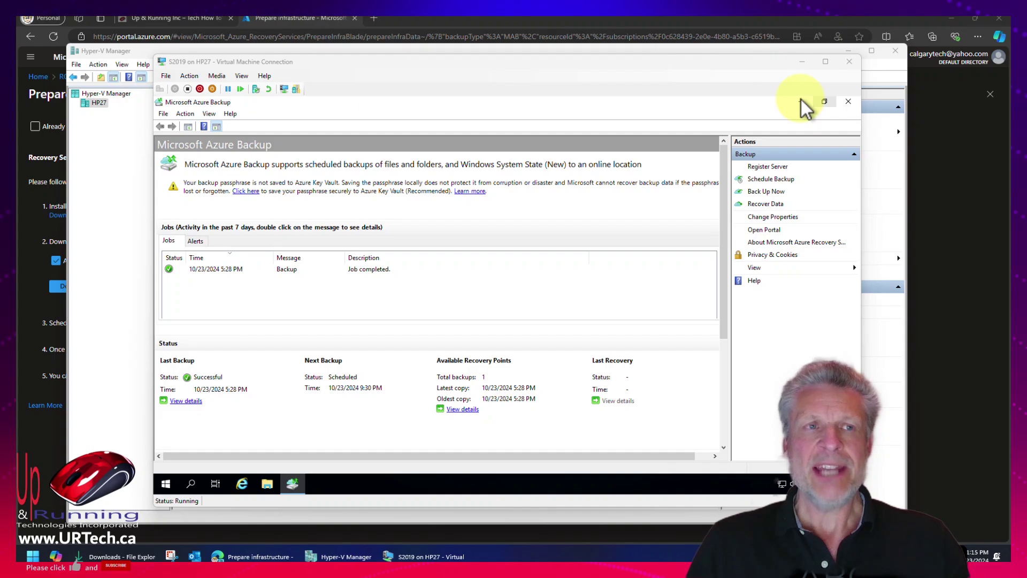
{"action": "left_click", "coordinate": [266, 22]}
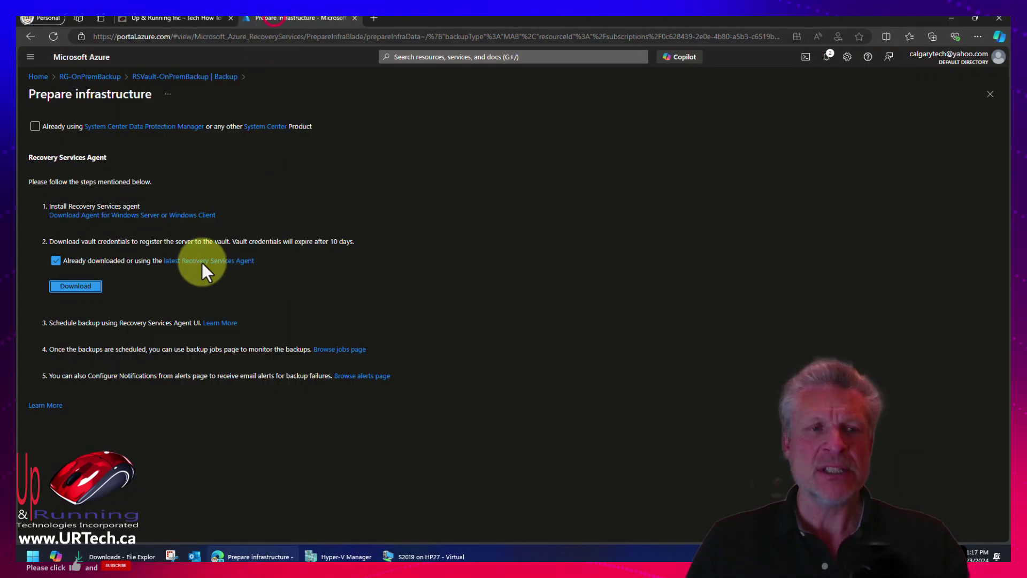
Discard unsaved edits and open RSVault-OnPremBackup's Azure Backup Agent items showing System State and C:\.
{"action": "left_click", "coordinate": [44, 78]}
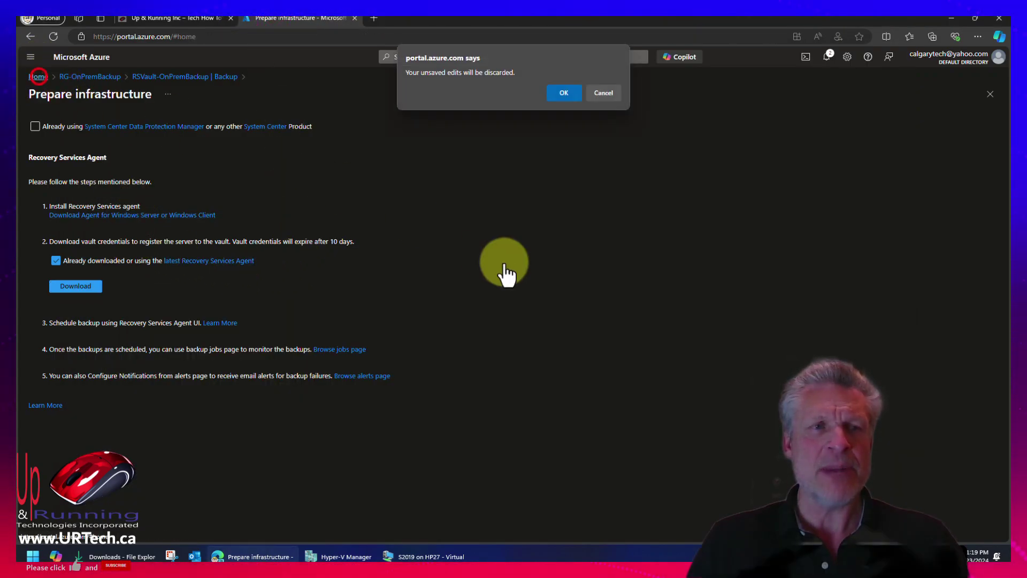
{"action": "left_click", "coordinate": [563, 93]}
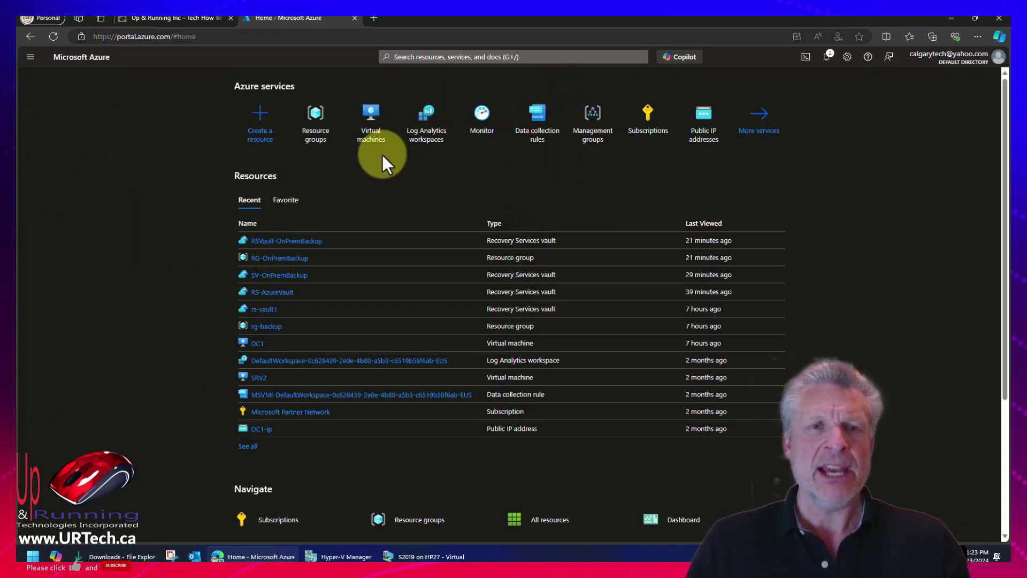
{"action": "mouse_move", "coordinate": [377, 149]}
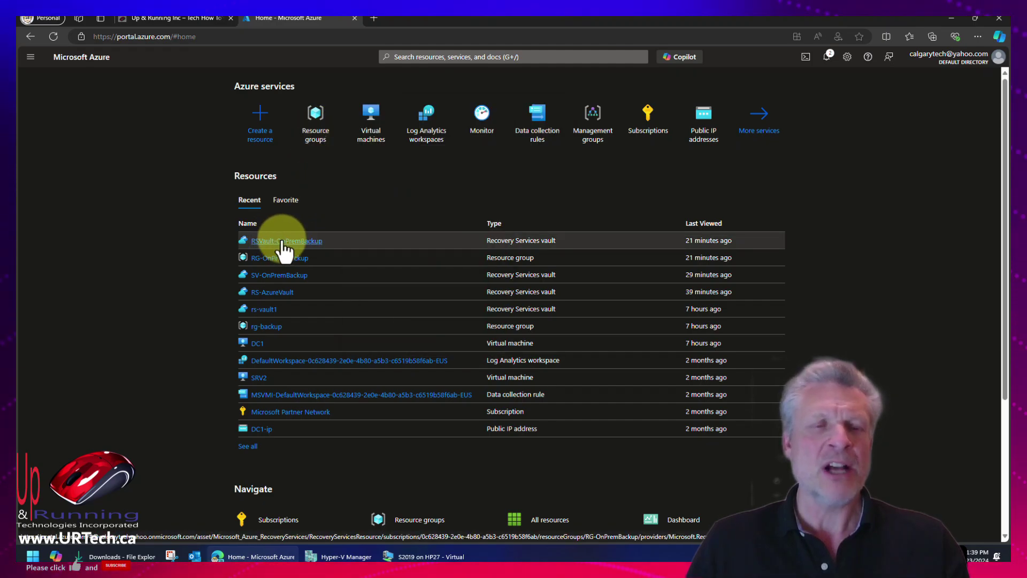
{"action": "left_click", "coordinate": [280, 241]}
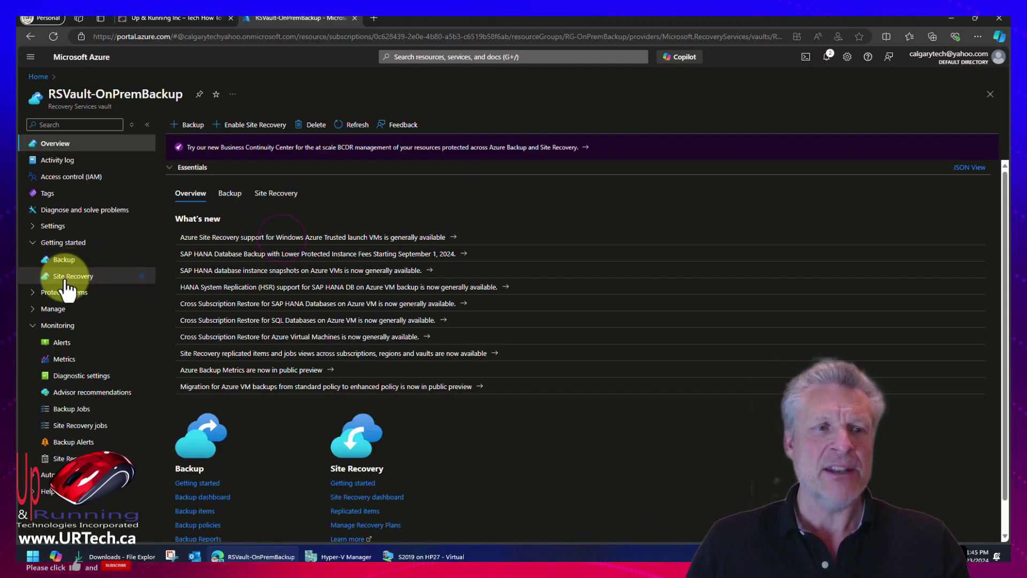
{"action": "left_click", "coordinate": [61, 309]}
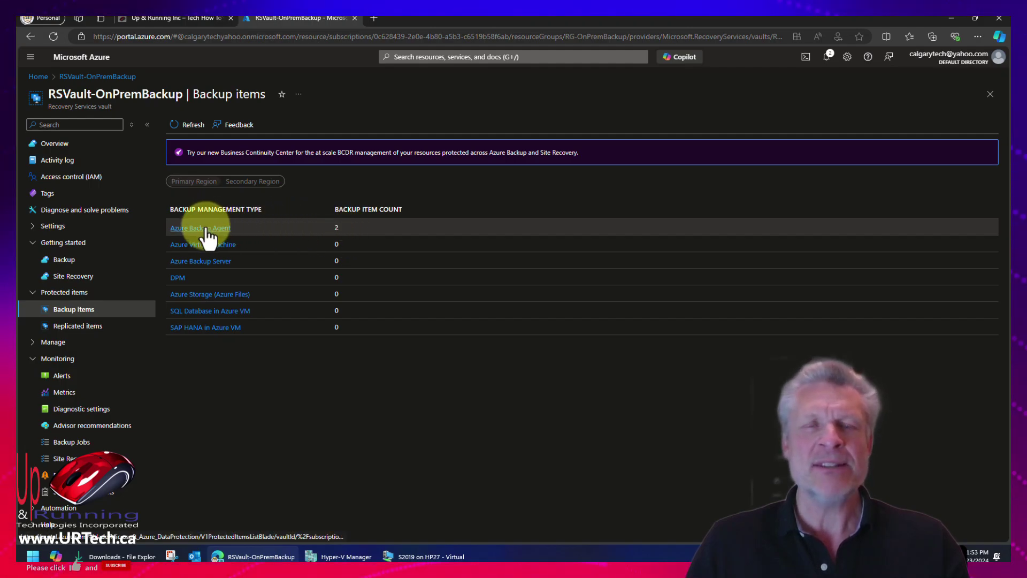
{"action": "left_click", "coordinate": [207, 229]}
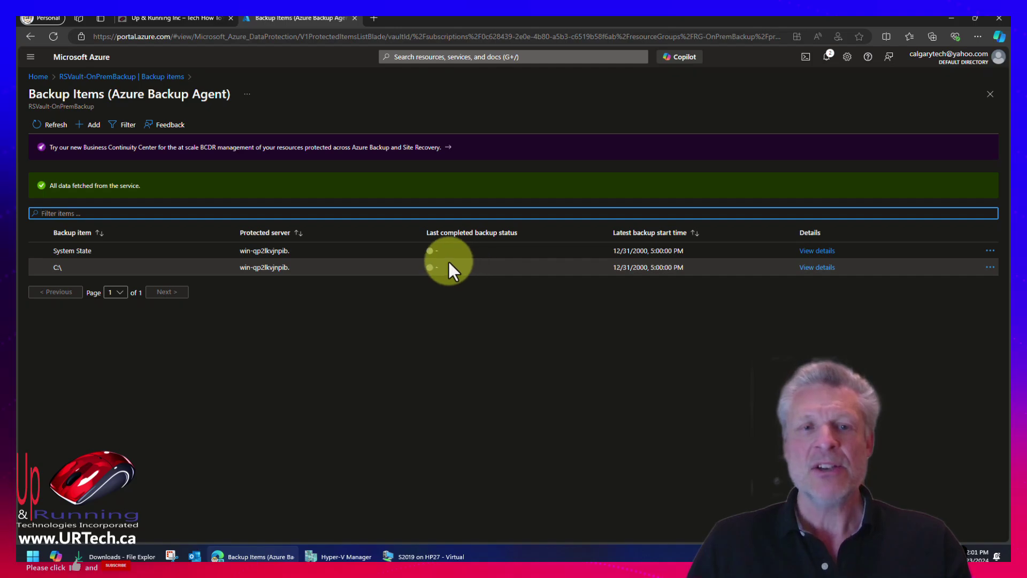
{"action": "left_click", "coordinate": [448, 268]}
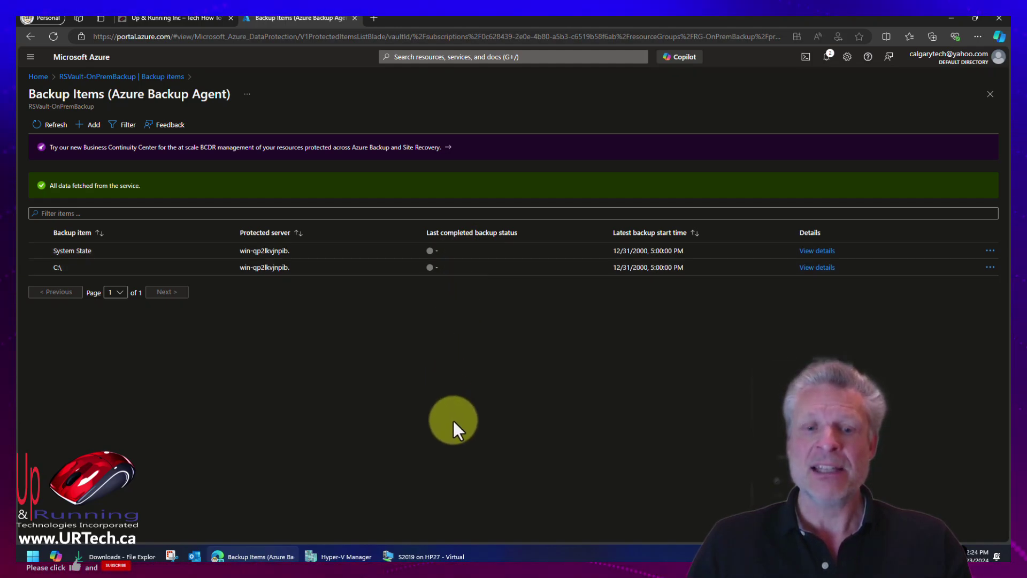
On the S2019 VM, open the Recover Data wizard and cancel it without restoring anything.
{"action": "left_click", "coordinate": [432, 558]}
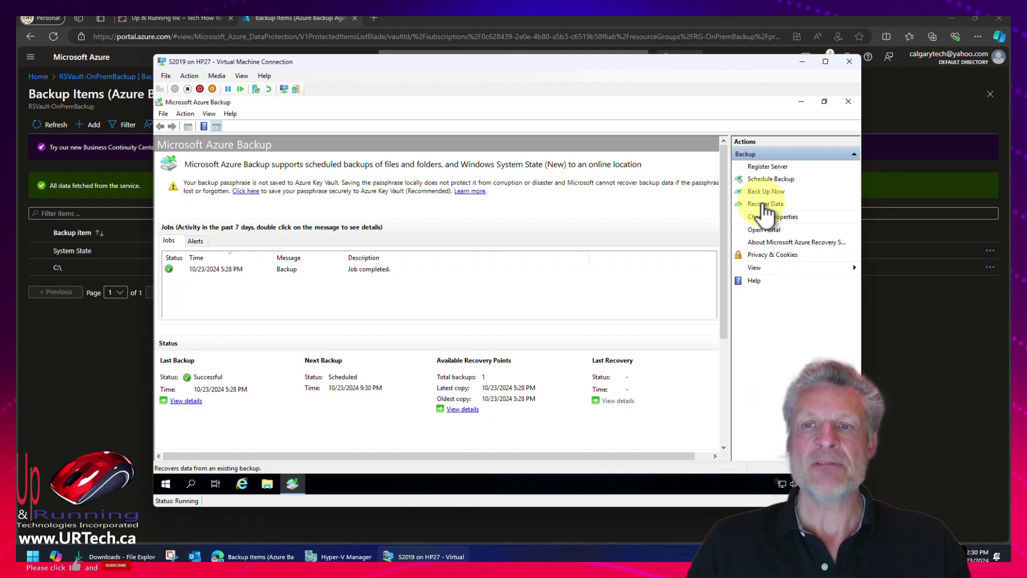
{"action": "left_click", "coordinate": [765, 205]}
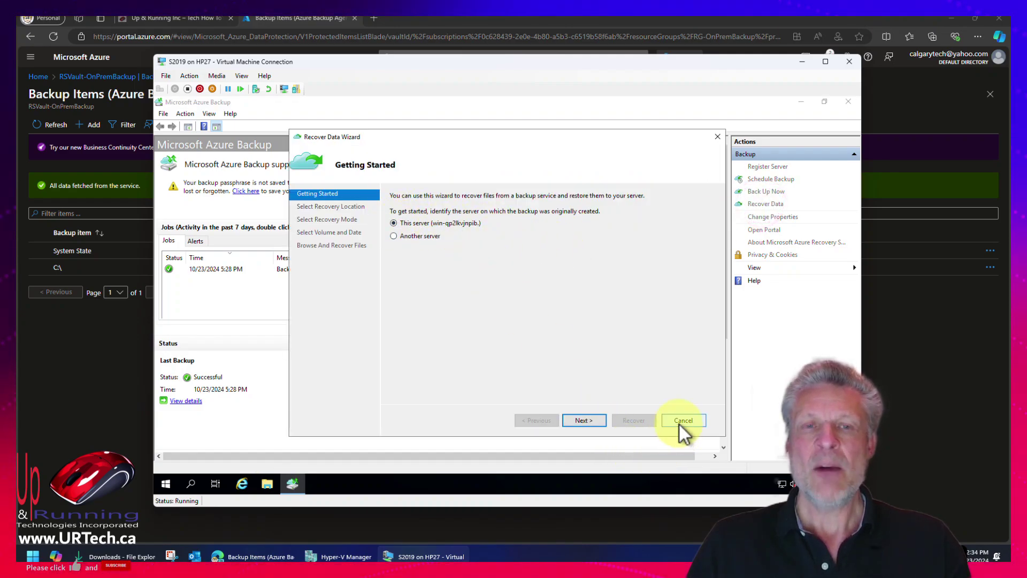
{"action": "left_click", "coordinate": [679, 424]}
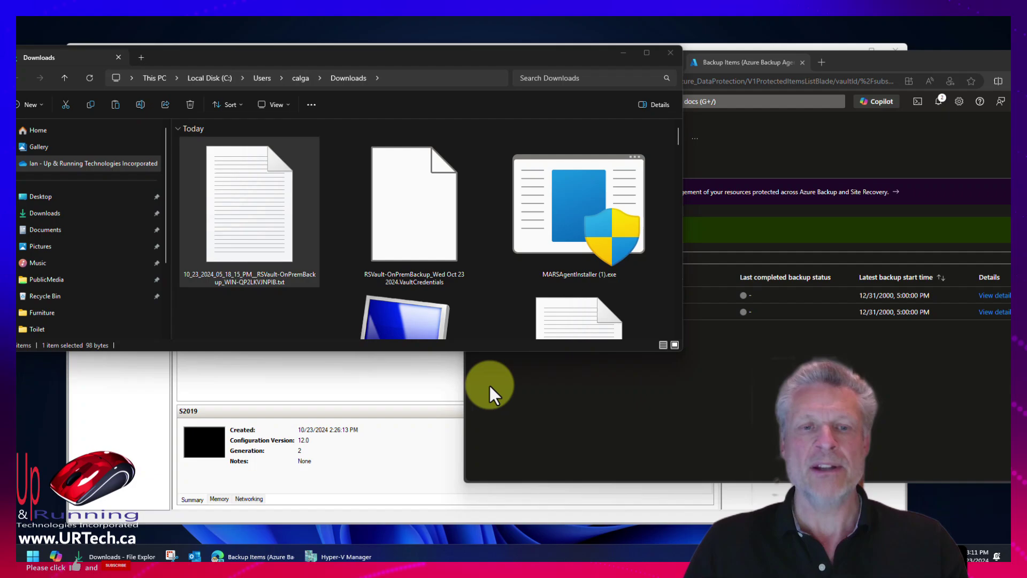
Start the Windows 10 MSIX packaging environment VM, continuing from its last saved state.
{"action": "left_click", "coordinate": [405, 378]}
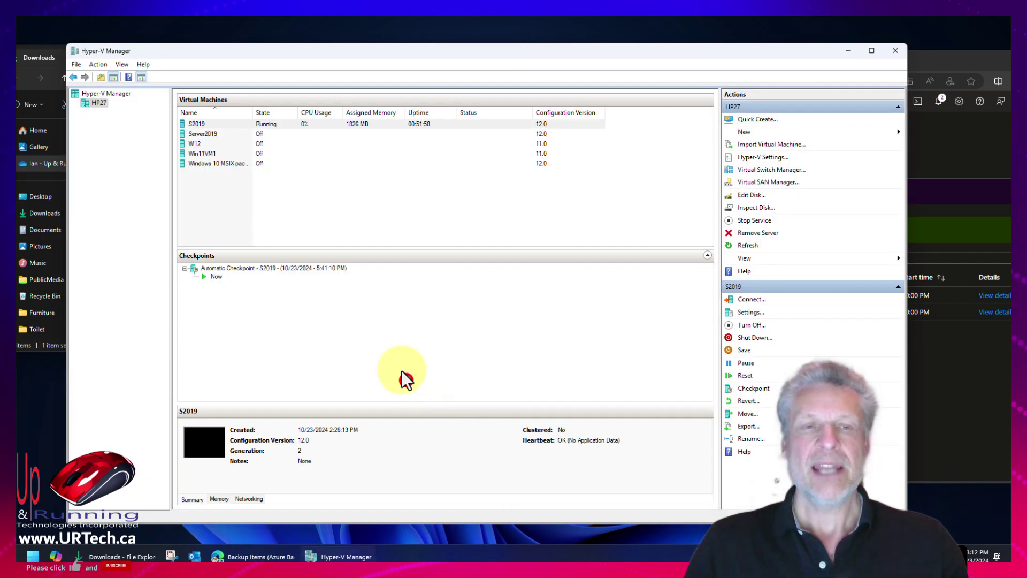
{"action": "left_click", "coordinate": [201, 163]}
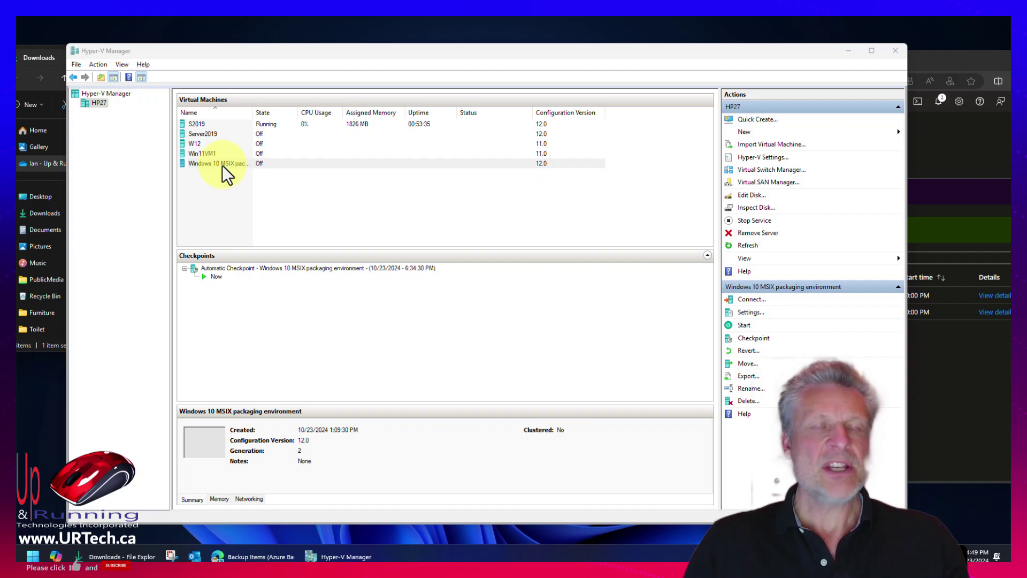
{"action": "left_click", "coordinate": [223, 165]}
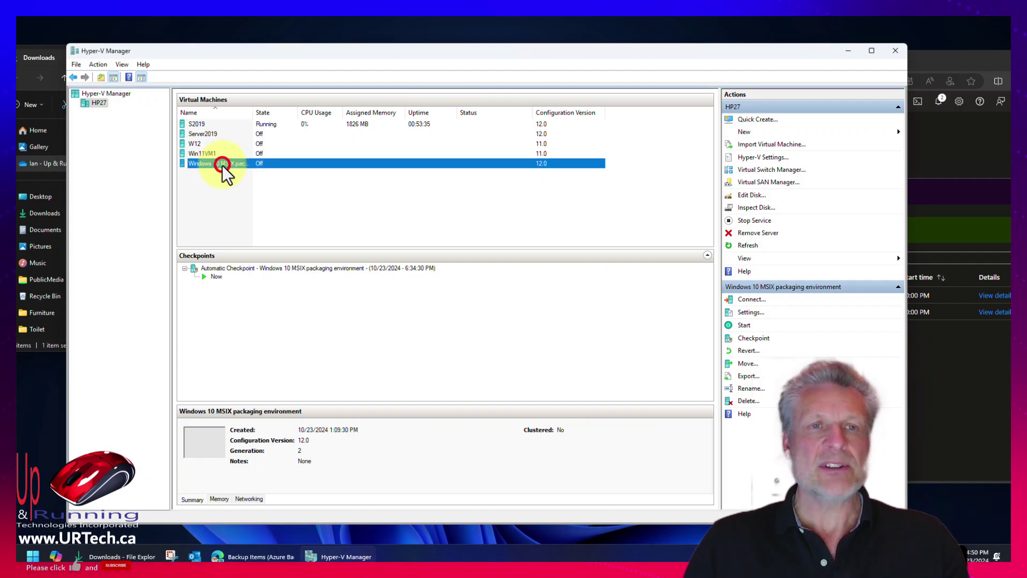
{"action": "left_click", "coordinate": [249, 185]}
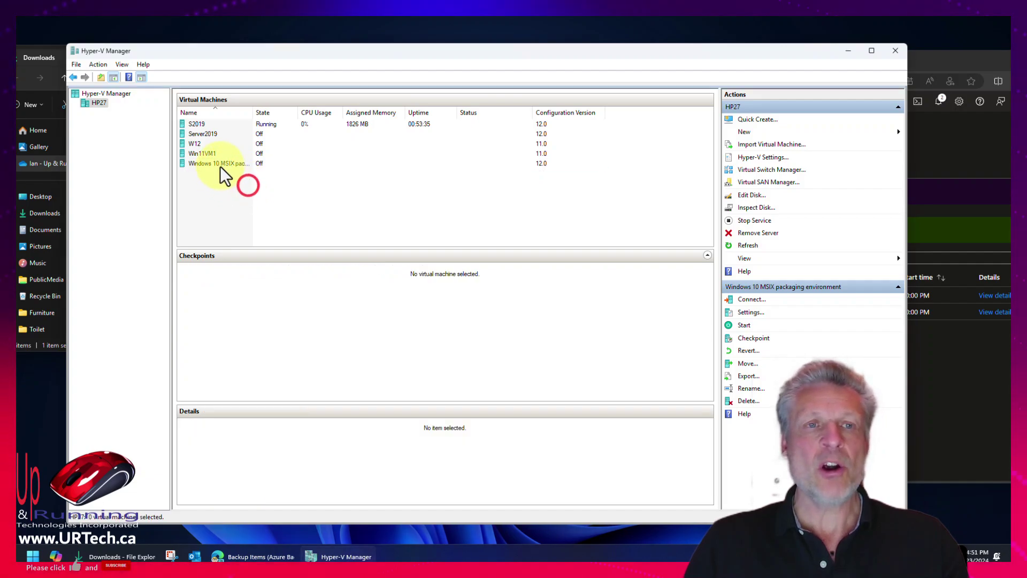
{"action": "right_click", "coordinate": [223, 164]}
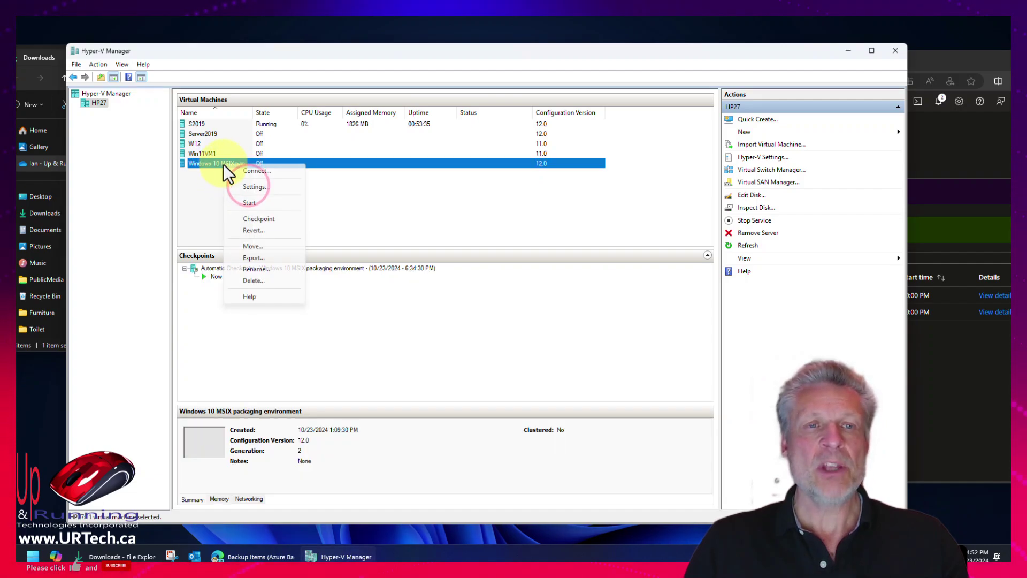
{"action": "left_click", "coordinate": [252, 199]}
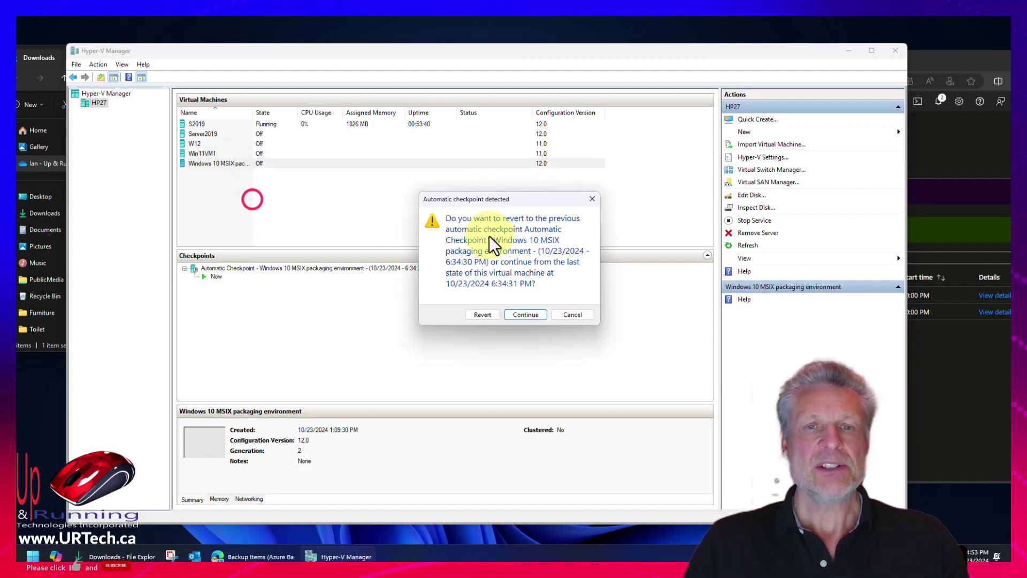
{"action": "left_click", "coordinate": [525, 315]}
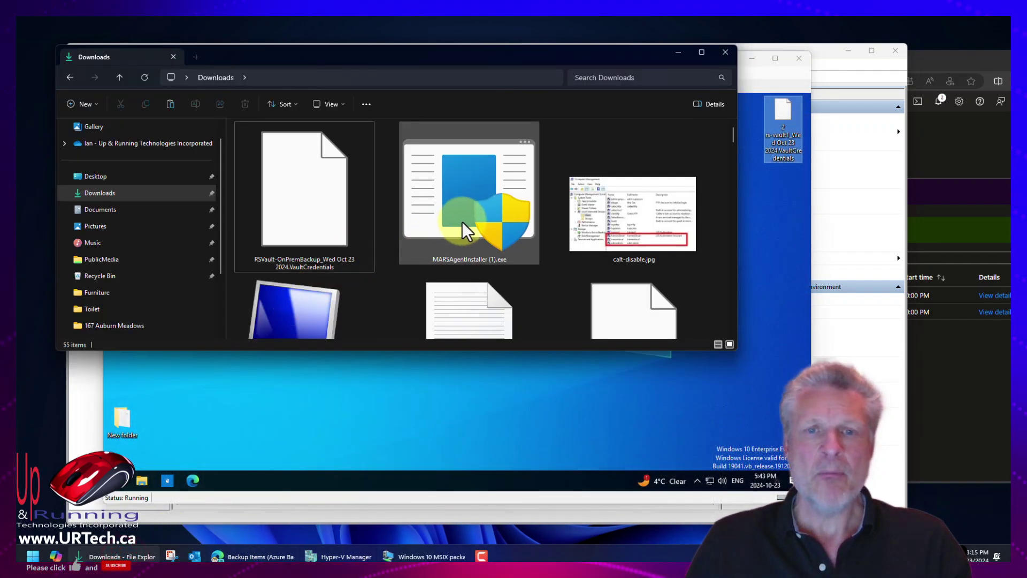
{"action": "left_click", "coordinate": [462, 222]}
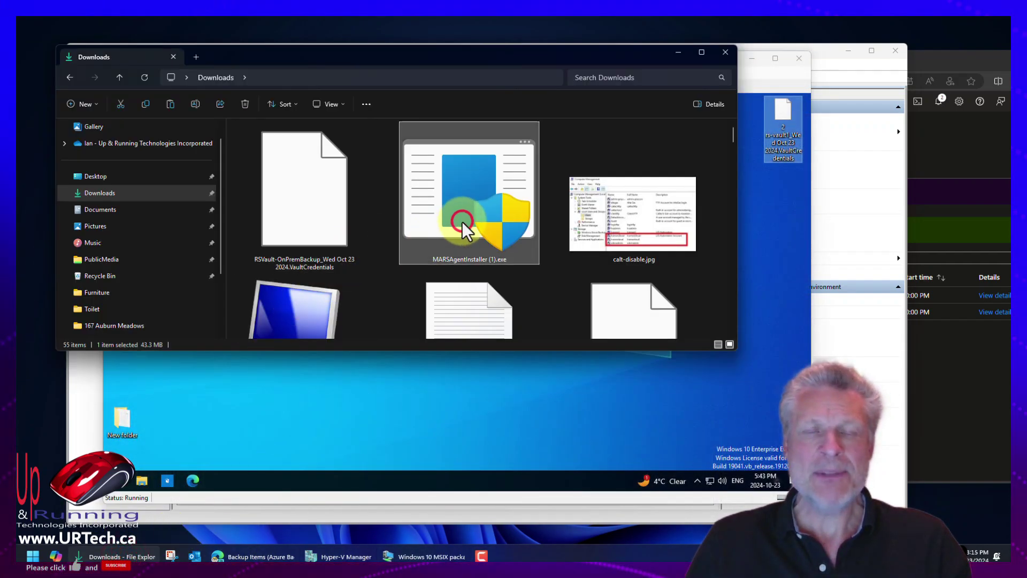
{"action": "mouse_move", "coordinate": [460, 215]}
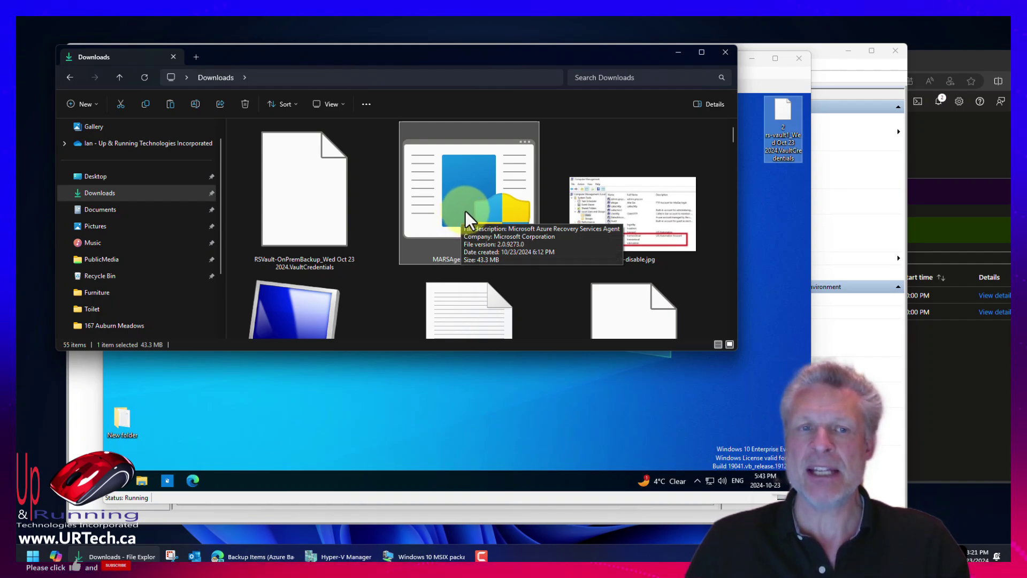
Copy the .VaultCredentials file and MARSAgentInstaller (1).exe from Downloads onto the Windows 10 VM desktop.
{"action": "left_click", "coordinate": [307, 194]}
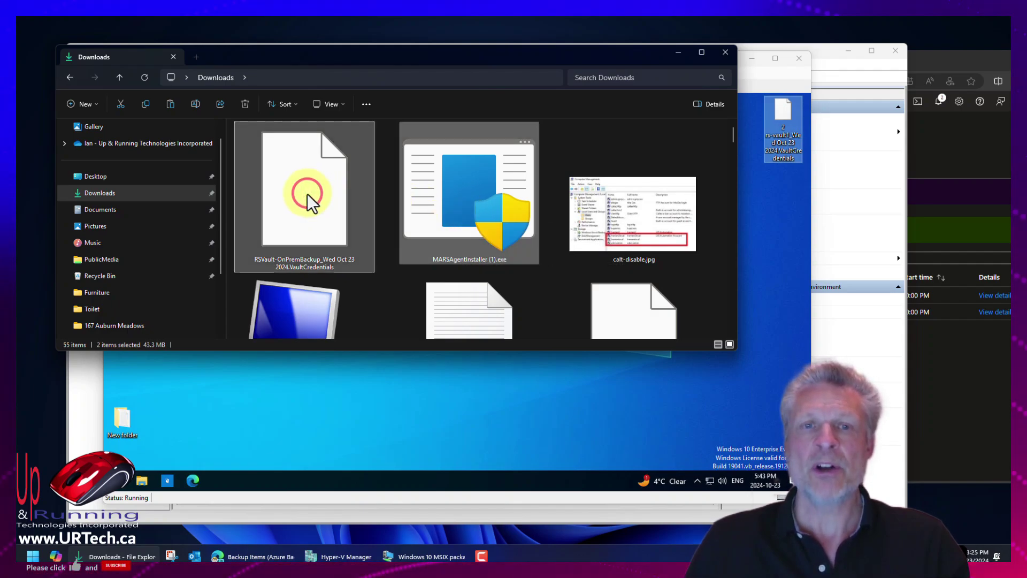
{"action": "left_click", "coordinate": [434, 197], "text": "ctrl"}
{"action": "right_click", "coordinate": [434, 197]}
{"action": "left_click", "coordinate": [480, 214]}
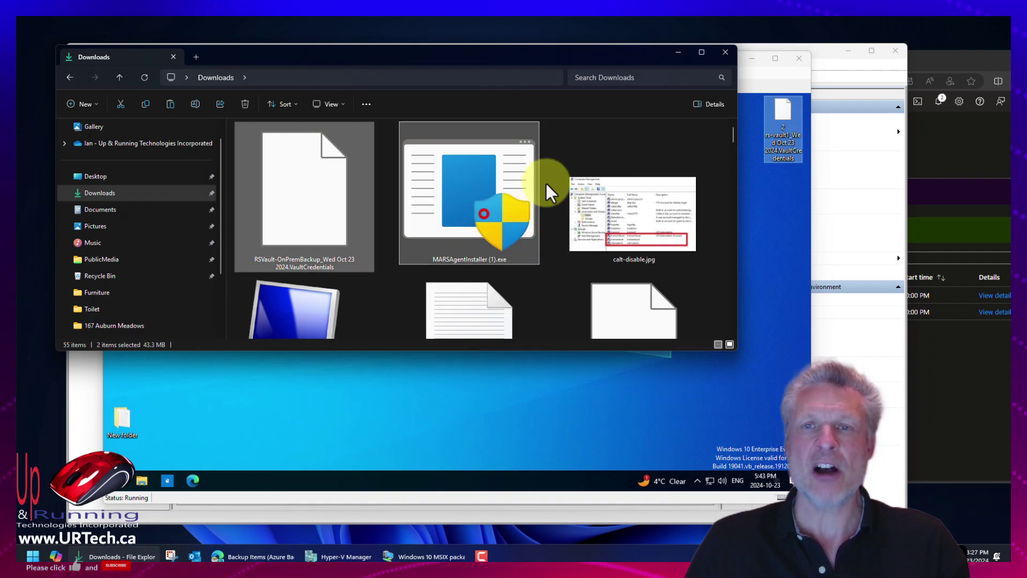
{"action": "left_click", "coordinate": [678, 52]}
{"action": "right_click", "coordinate": [238, 241]}
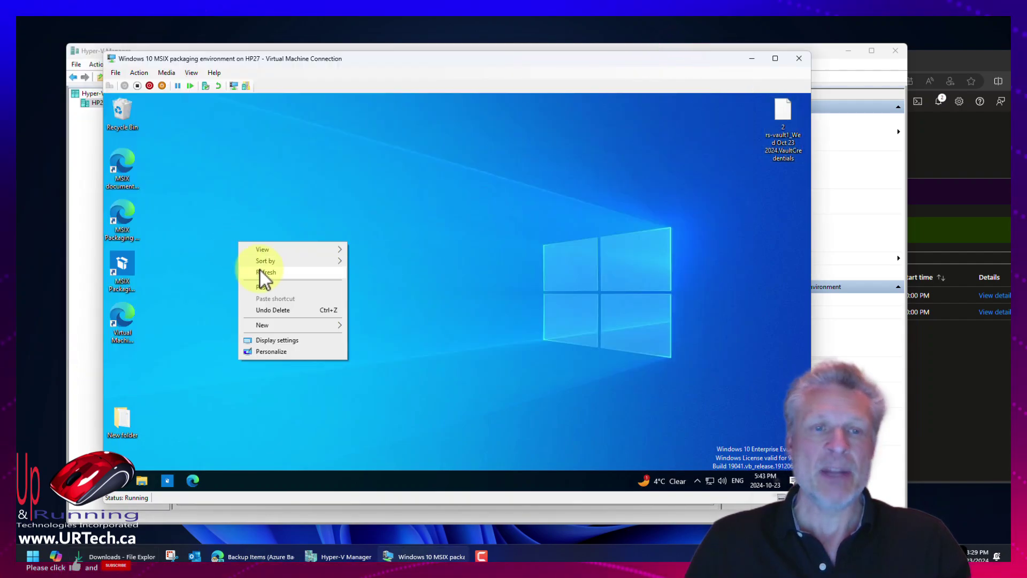
{"action": "left_click", "coordinate": [268, 285]}
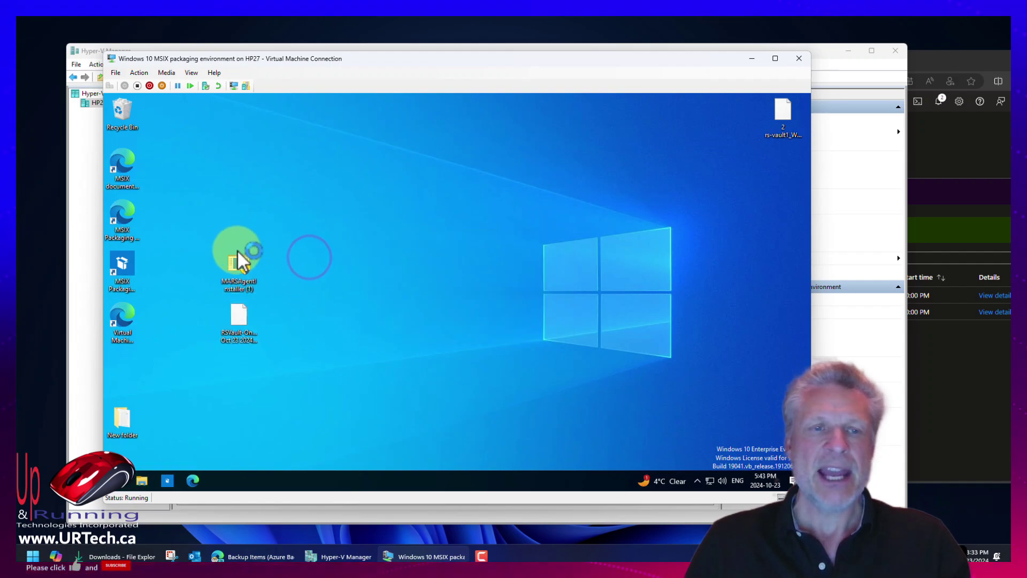
{"action": "left_click", "coordinate": [237, 269]}
Run MARSAgentInstaller on the VM to install the Recovery Services Agent and launch Azure Backup.
{"action": "double_click", "coordinate": [237, 269]}
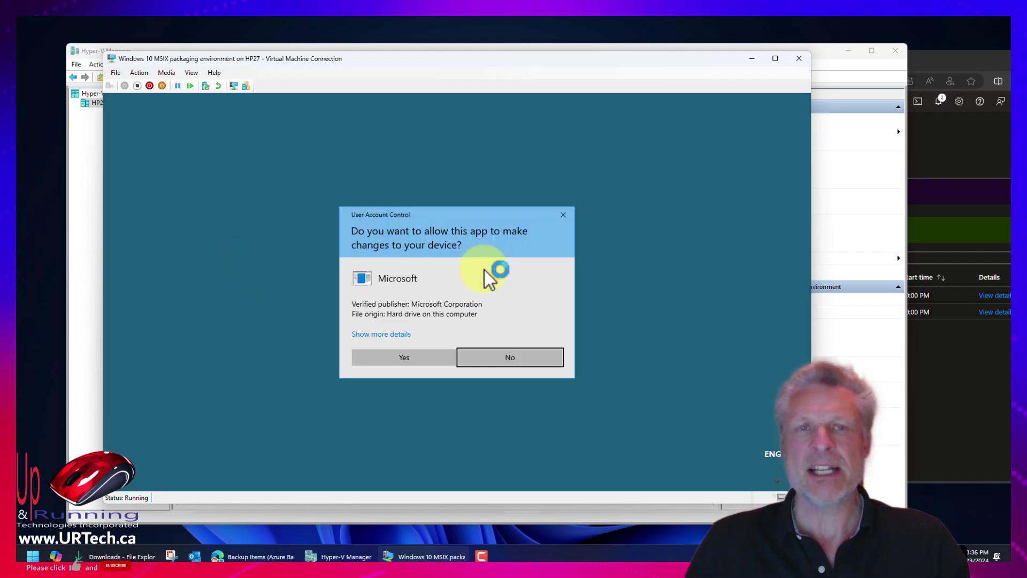
{"action": "left_click", "coordinate": [419, 359]}
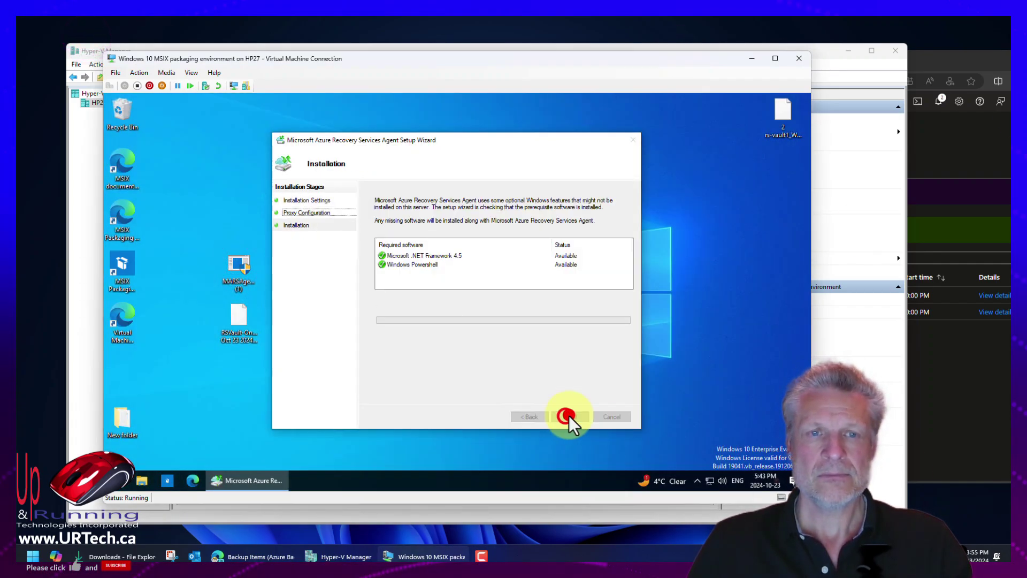
{"action": "left_click", "coordinate": [569, 417]}
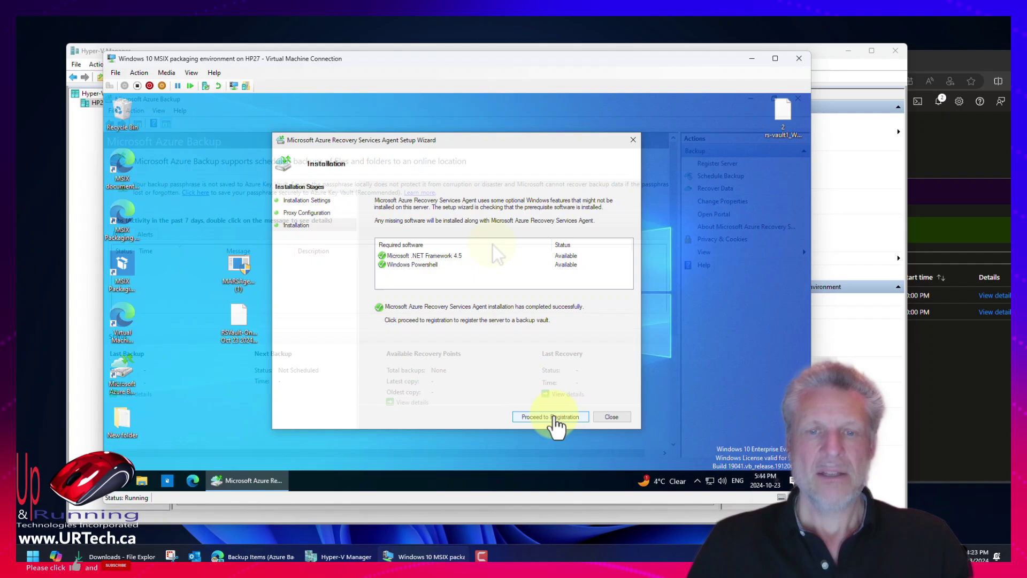
{"action": "left_click", "coordinate": [551, 420]}
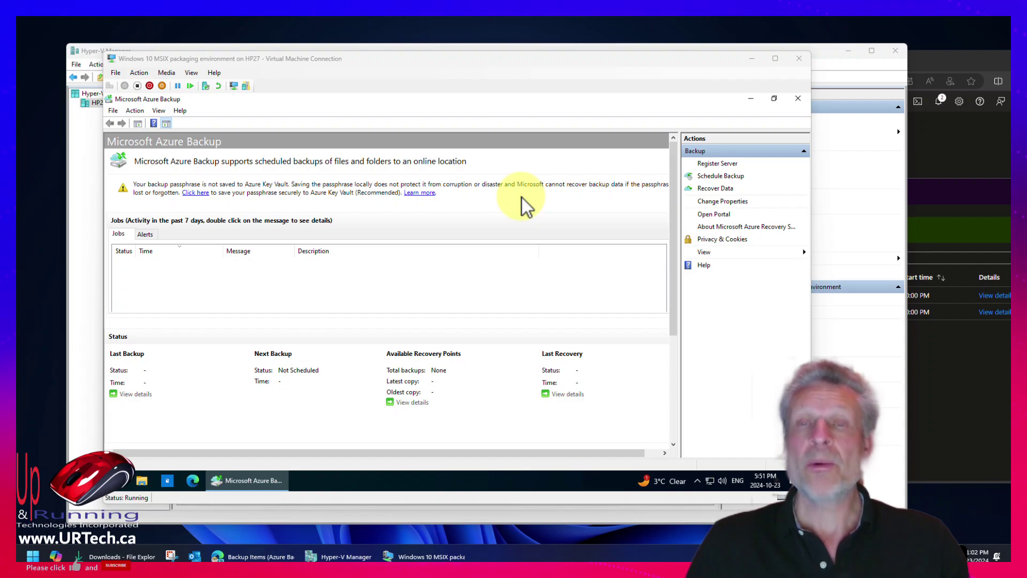
Begin recovering data for Another server using the RSVault-OnPremBackup vault credentials file from the Desktop.
{"action": "left_click", "coordinate": [716, 189]}
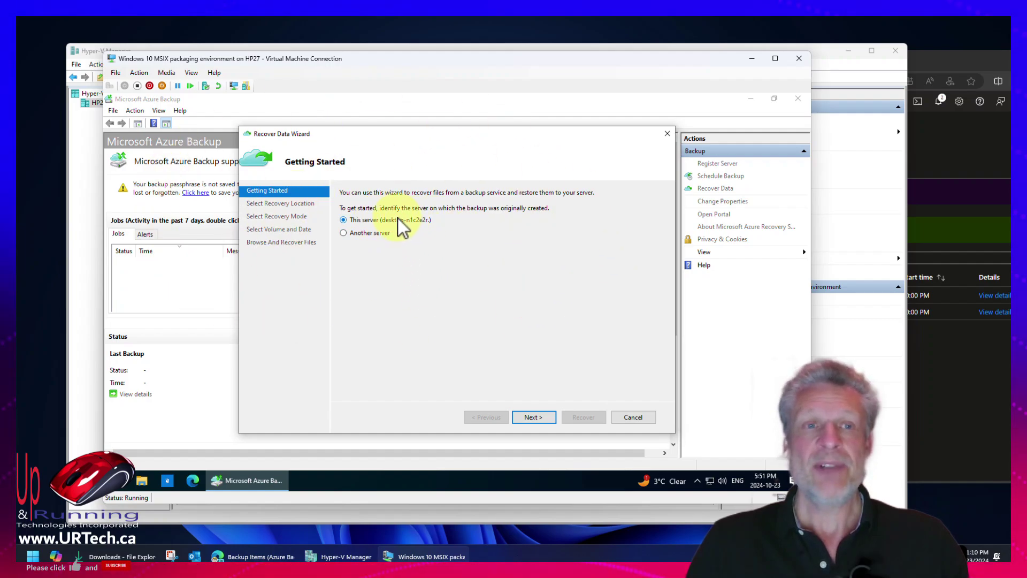
{"action": "left_click", "coordinate": [344, 233]}
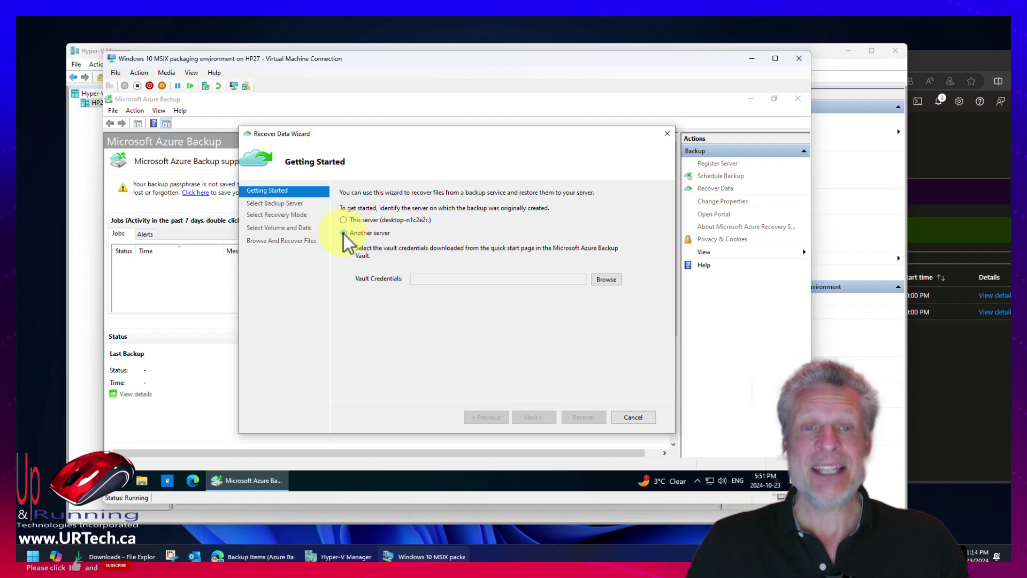
{"action": "left_click", "coordinate": [603, 280]}
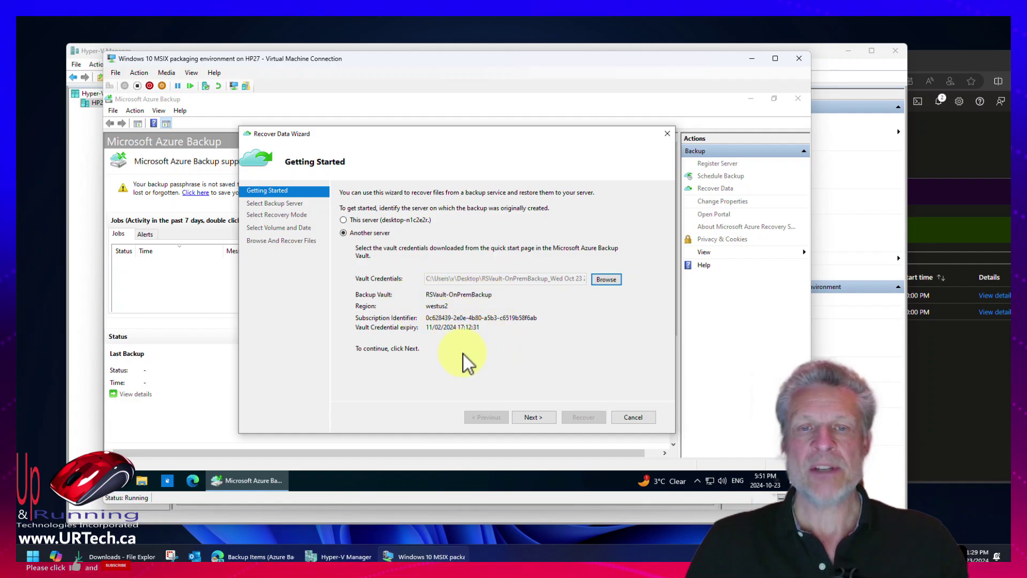
{"action": "left_click", "coordinate": [541, 418]}
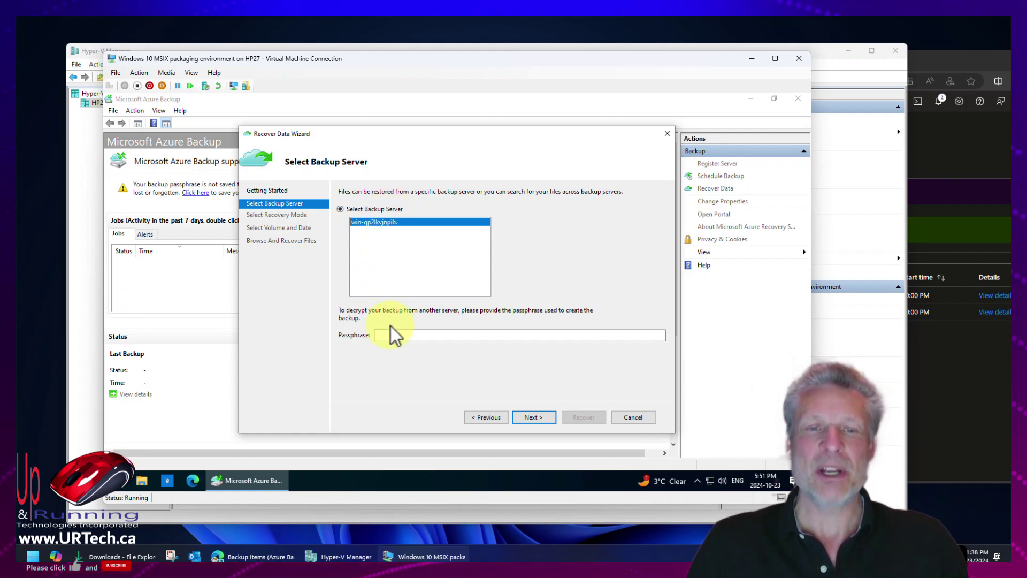
Enter the backup passphrase, choose individual files and folders, and mount C:\ from the 2024-10-23 5:28 PM recovery point.
{"action": "left_click", "coordinate": [391, 337]}
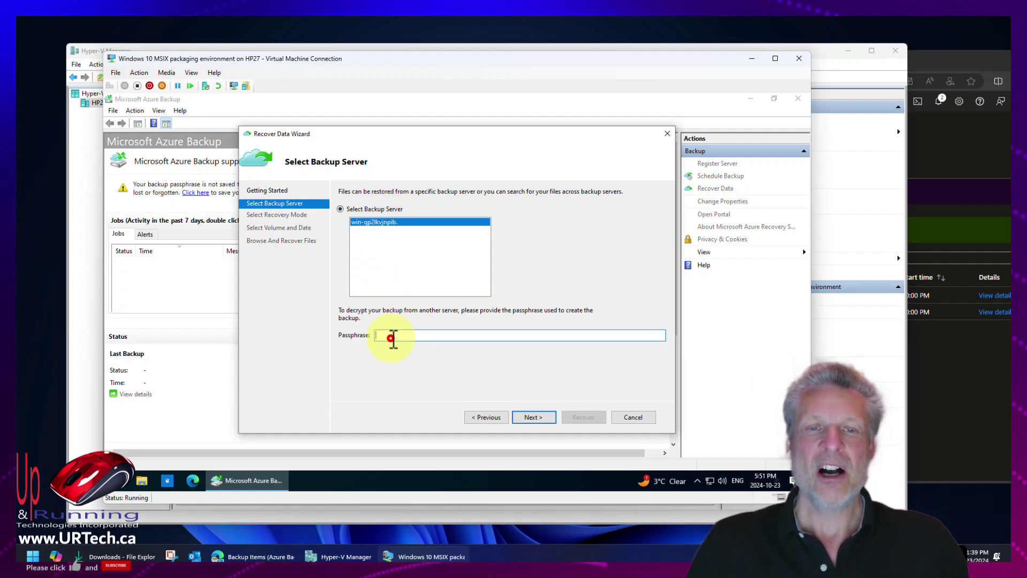
{"action": "type", "text": "Pass"}
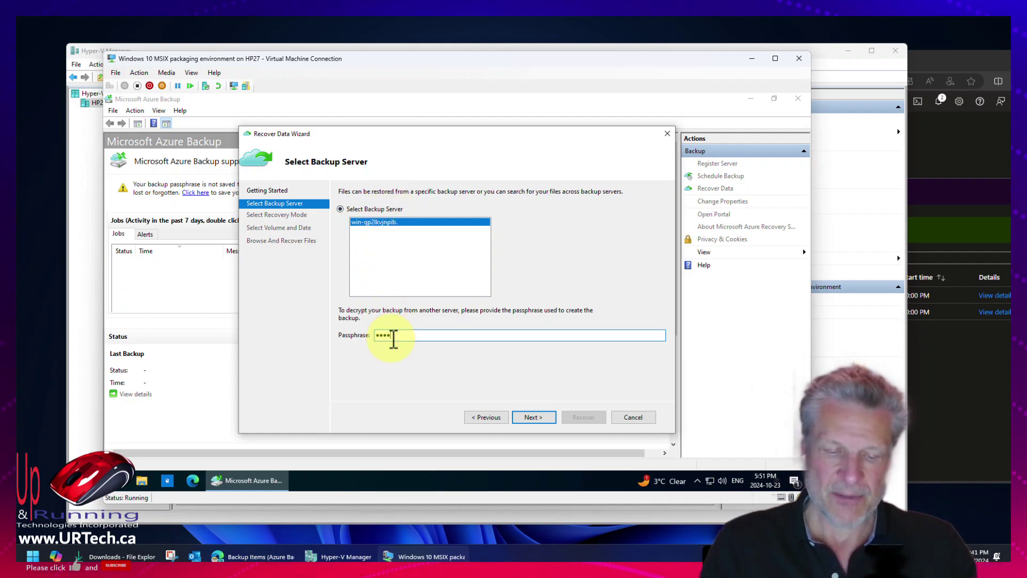
{"action": "type", "text": "word"}
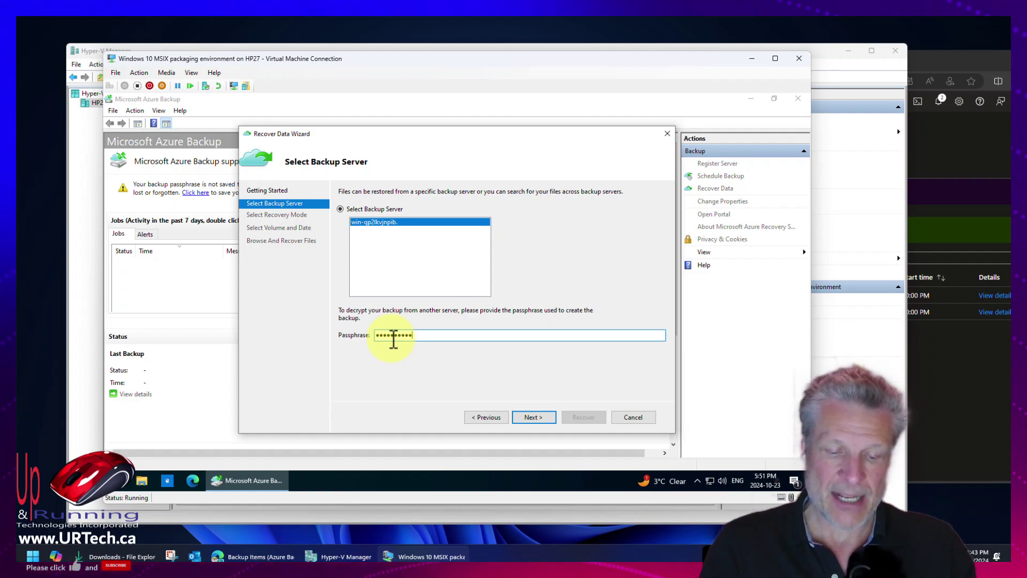
{"action": "key", "text": "Return"}
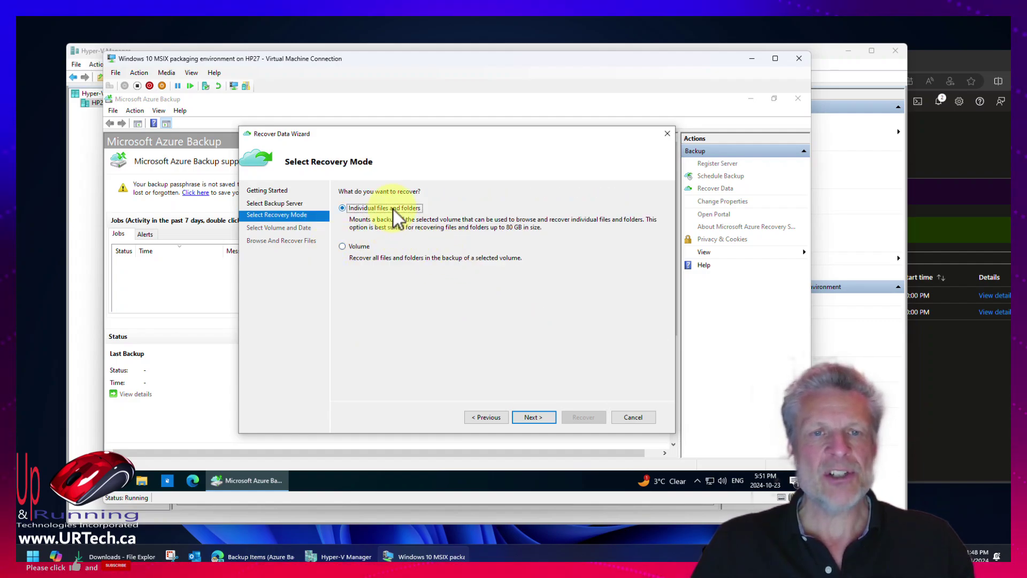
{"action": "left_click", "coordinate": [534, 417]}
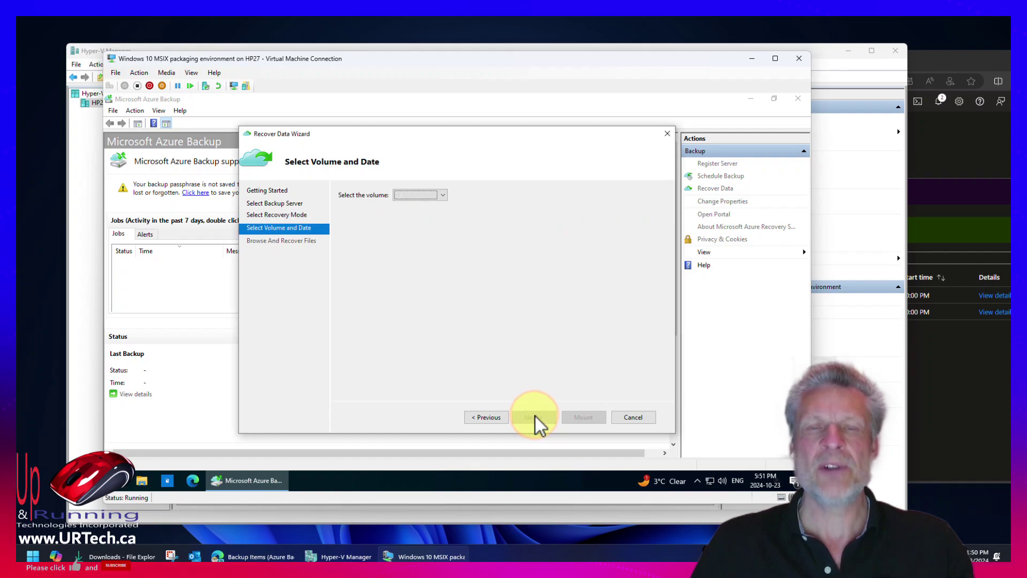
{"action": "left_click", "coordinate": [434, 204]}
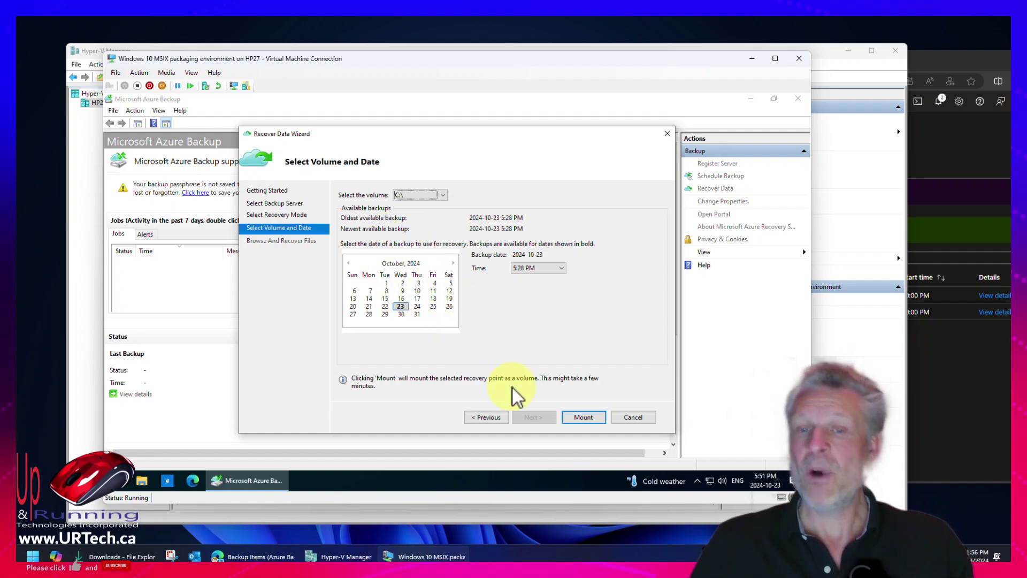
{"action": "left_click", "coordinate": [583, 419]}
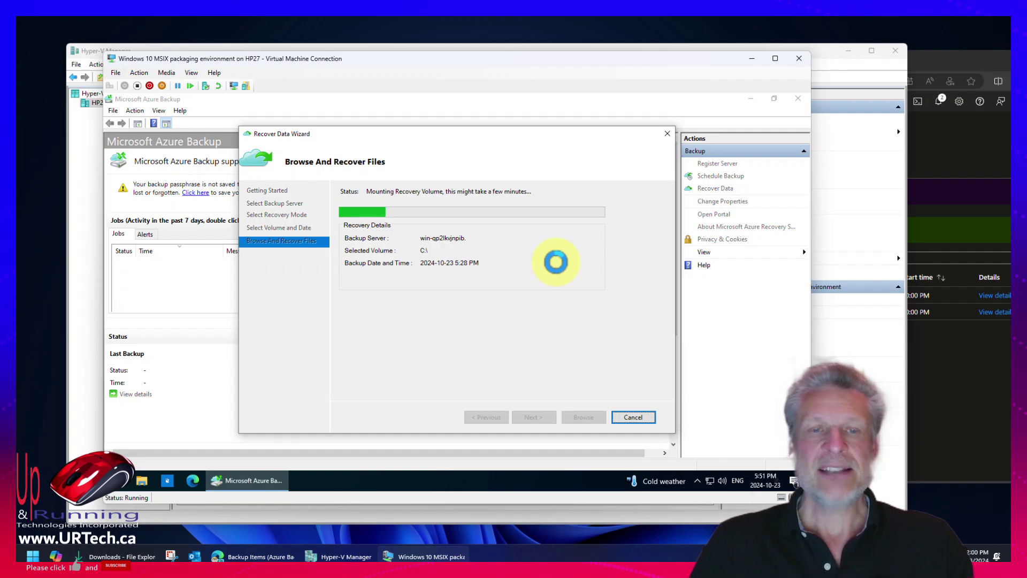
Open iSCSI Initiator via Start search, review the discovered backup target, and cancel without changes.
{"action": "left_click", "coordinate": [114, 485]}
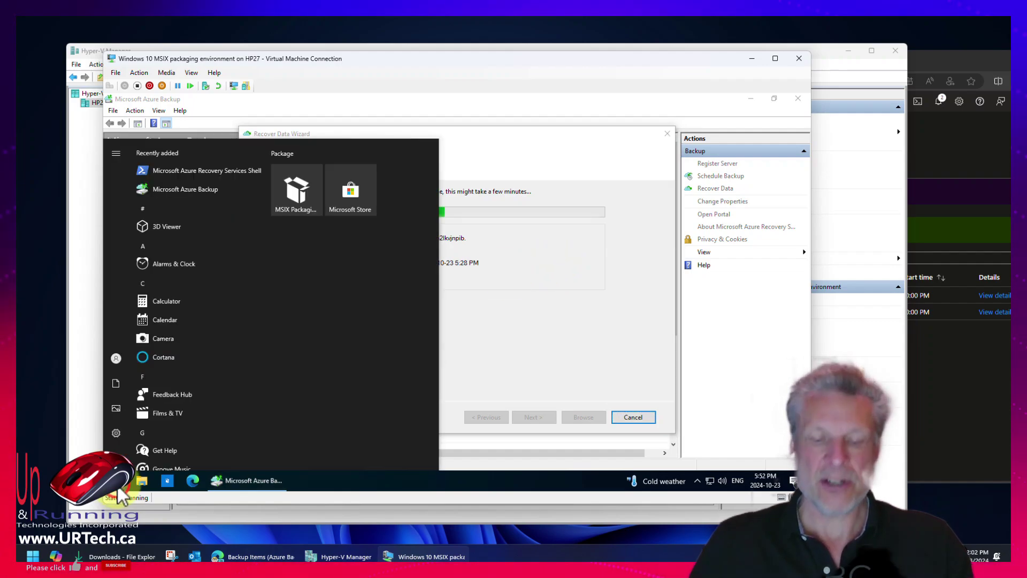
{"action": "type", "text": "isc"}
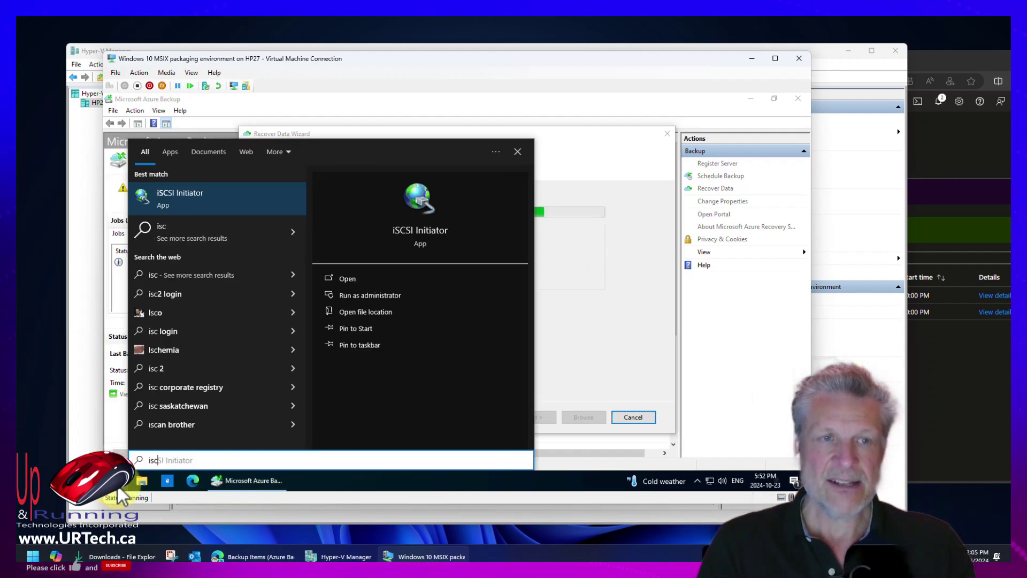
{"action": "key", "text": "Return"}
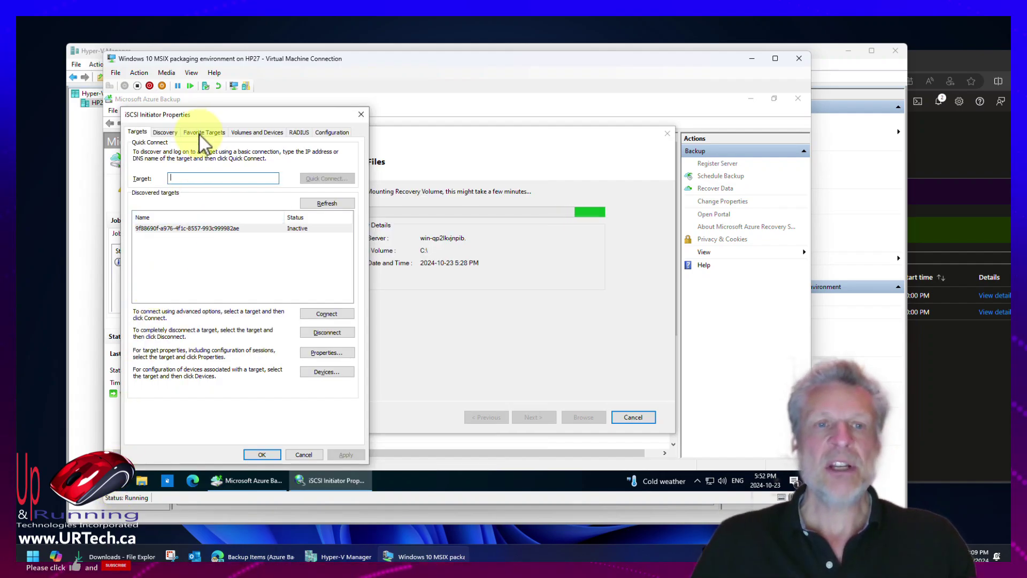
{"action": "left_click_drag", "start_coordinate": [225, 116], "coordinate": [616, 112]}
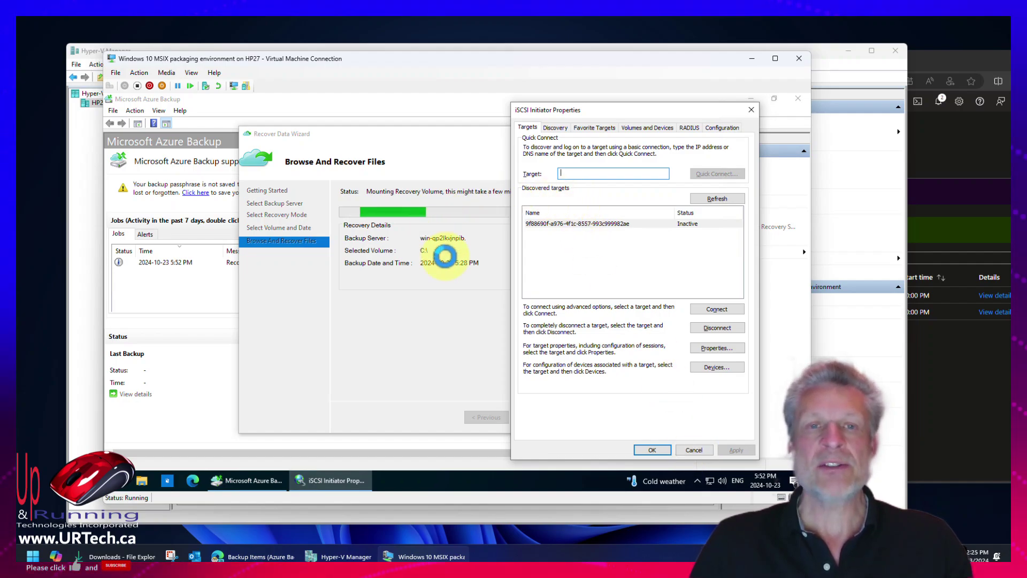
{"action": "left_click", "coordinate": [698, 450]}
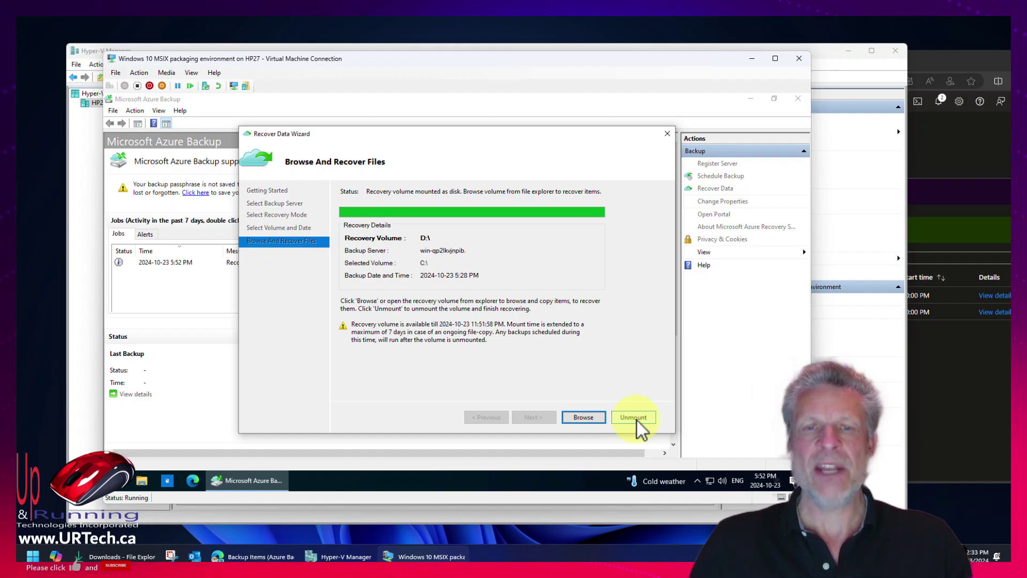
Check the mounted D: drive in This PC, then open the recovery volume via Browse, dismissing the Robocopy tip.
{"action": "left_click", "coordinate": [142, 480]}
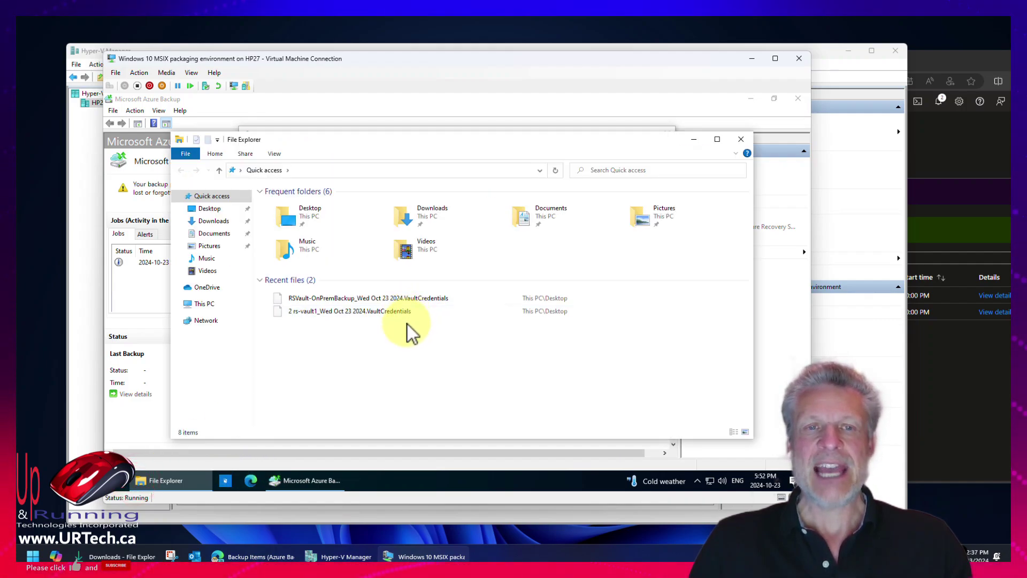
{"action": "left_click", "coordinate": [202, 304]}
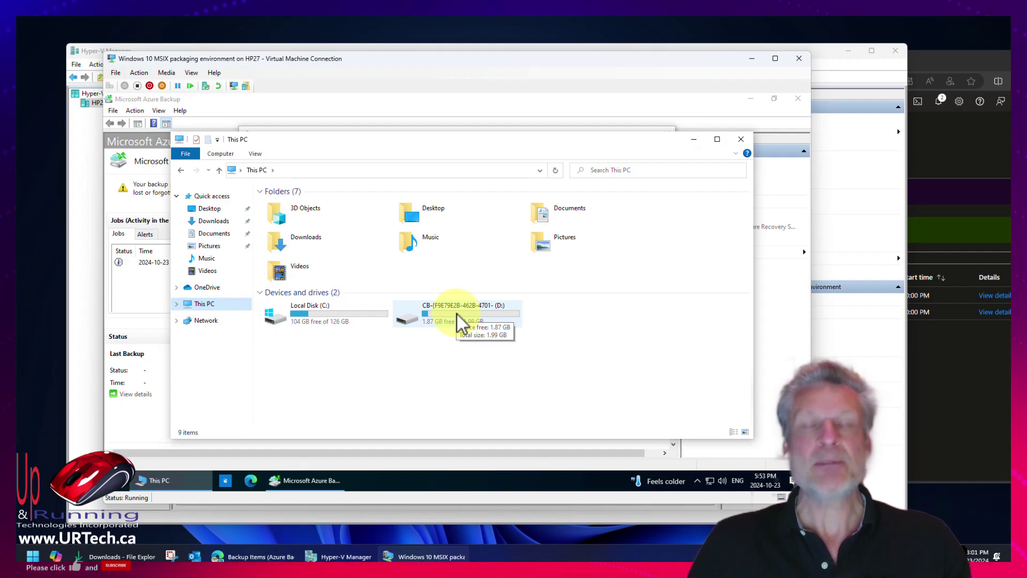
{"action": "double_click", "coordinate": [457, 314]}
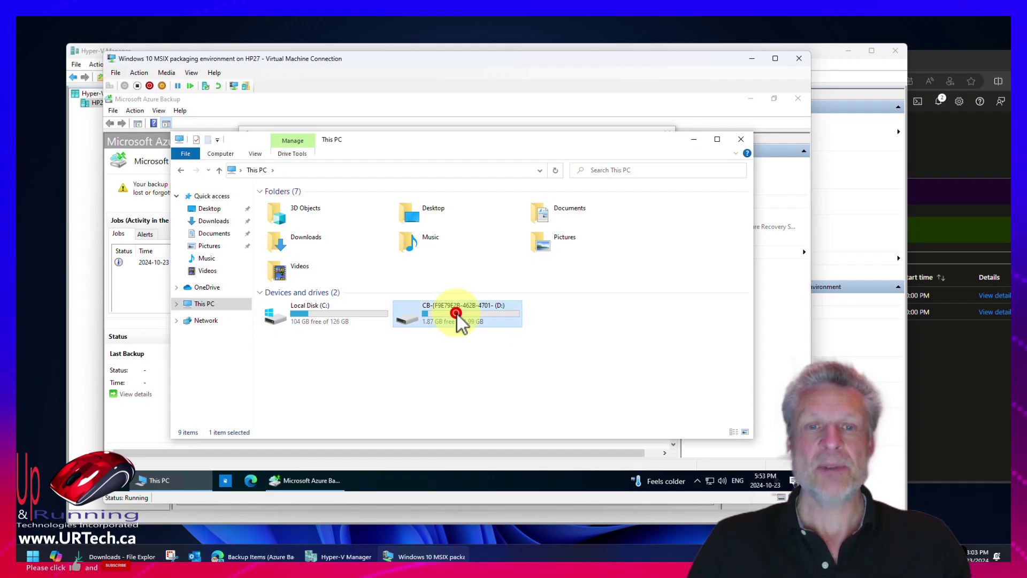
{"action": "left_click", "coordinate": [743, 139]}
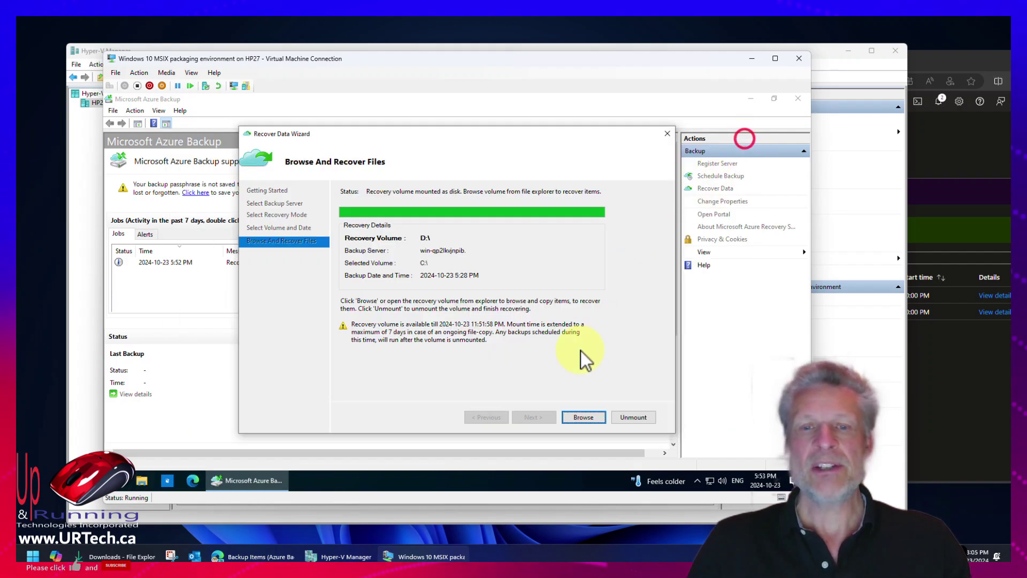
{"action": "left_click", "coordinate": [584, 417]}
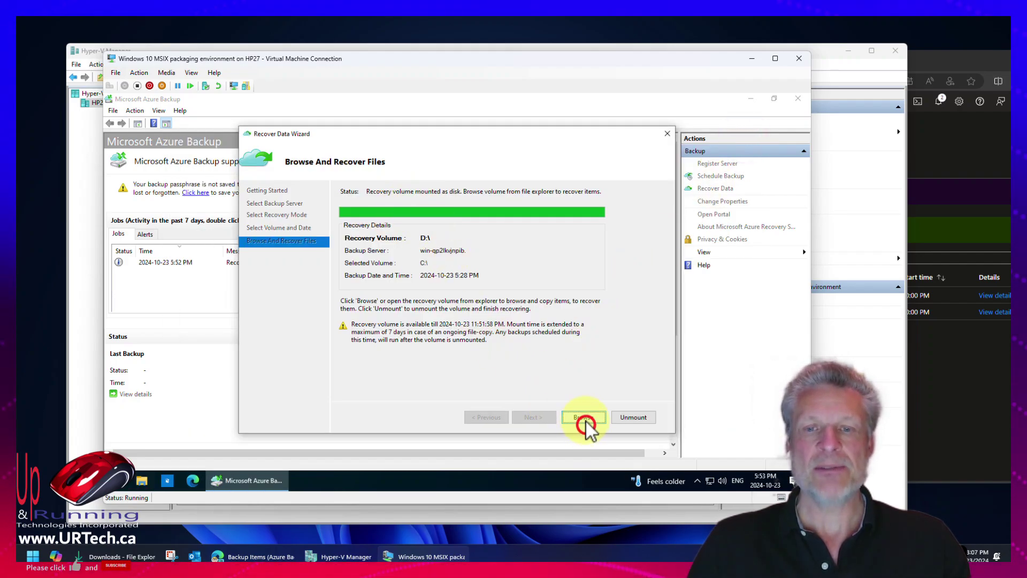
{"action": "left_click", "coordinate": [532, 324]}
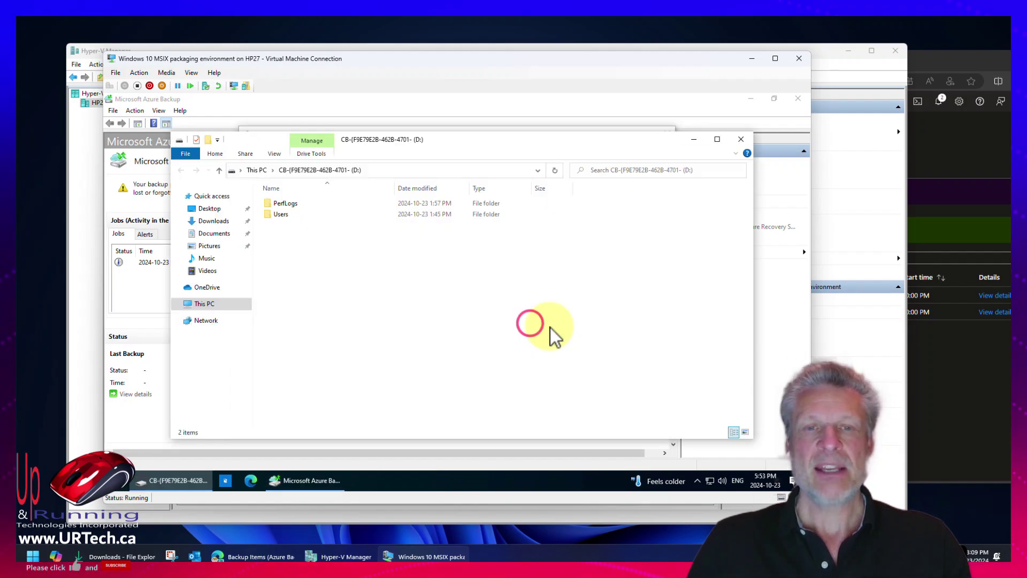
Browse the recovery volume's PerfLogs folder, declining Admin access, then Users > Public.
{"action": "double_click", "coordinate": [296, 206]}
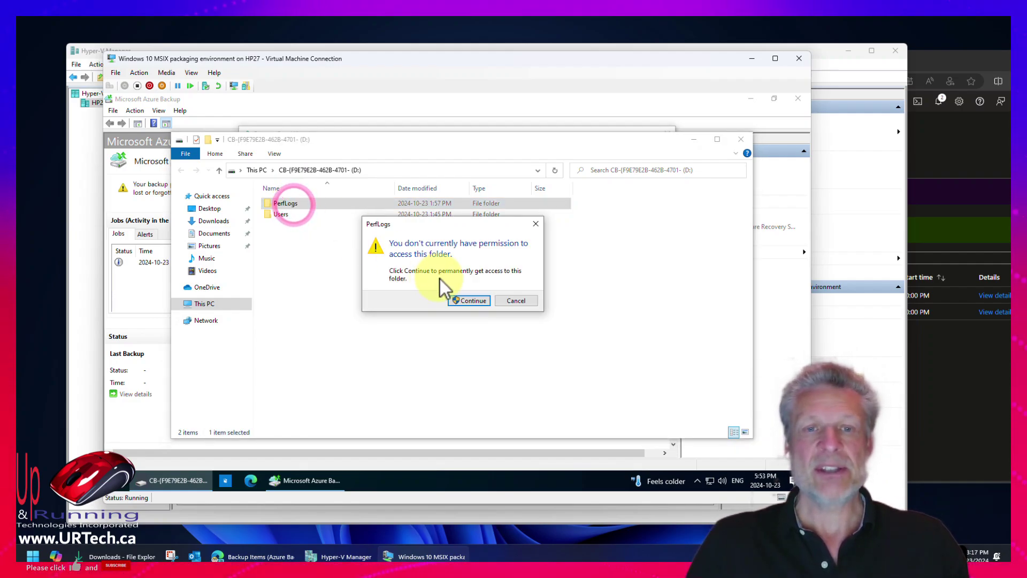
{"action": "left_click", "coordinate": [468, 302]}
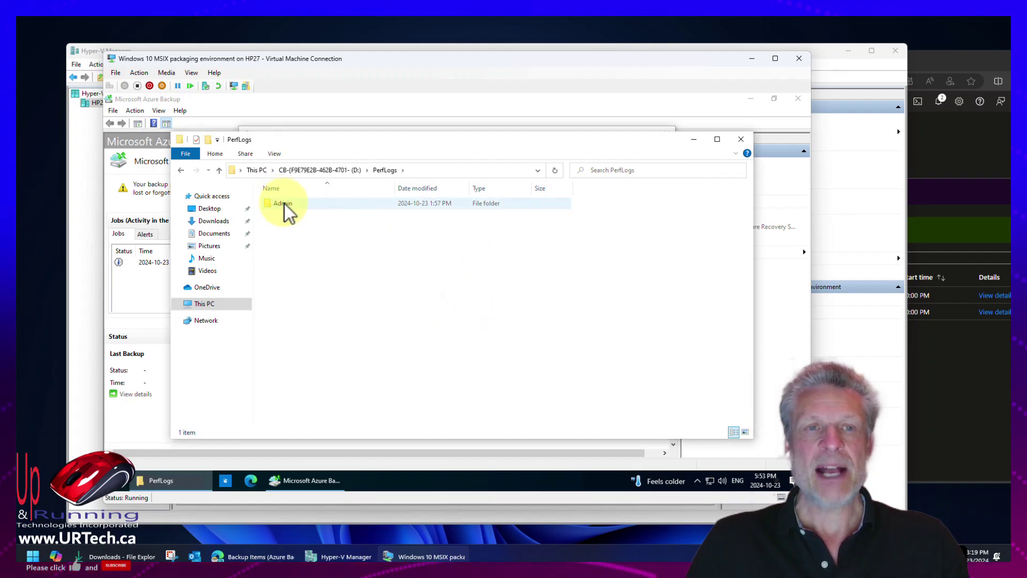
{"action": "double_click", "coordinate": [285, 204]}
{"action": "left_click", "coordinate": [522, 301]}
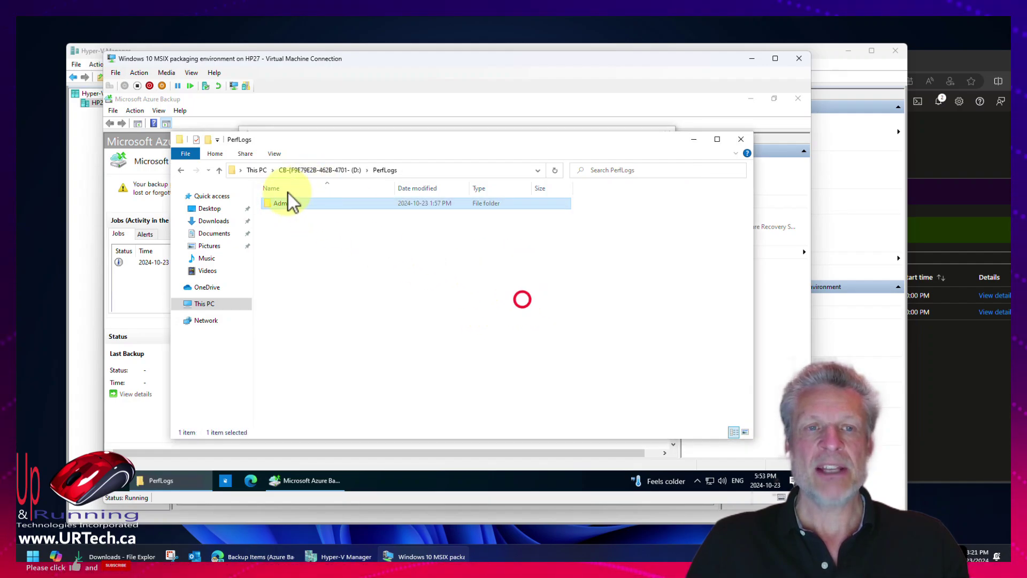
{"action": "double_click", "coordinate": [281, 212]}
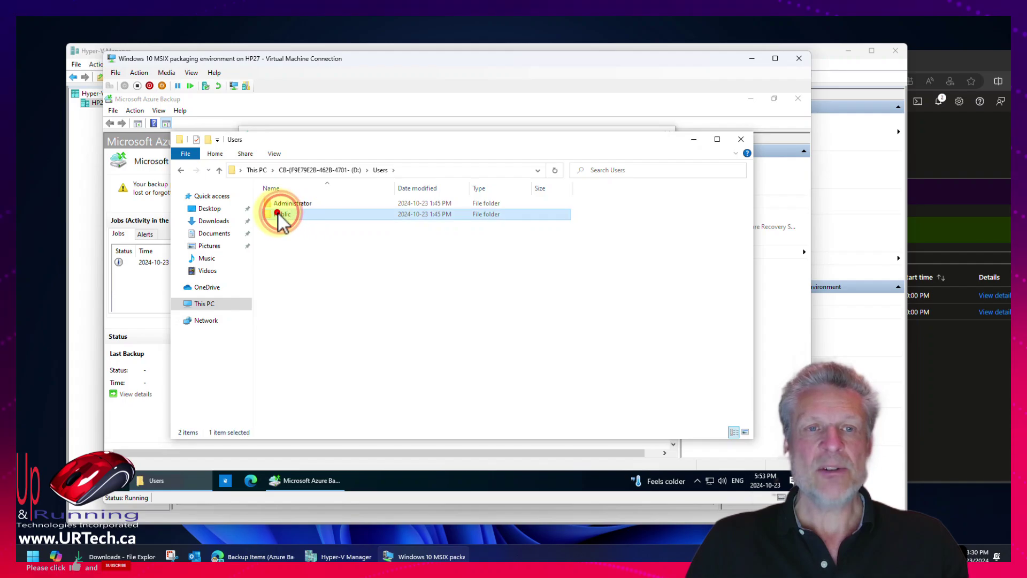
{"action": "double_click", "coordinate": [280, 213]}
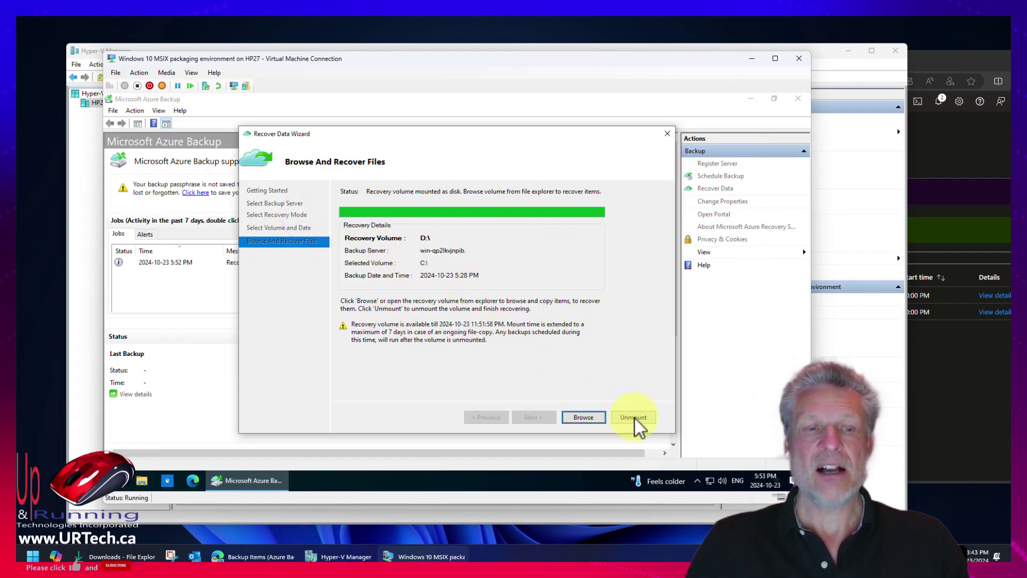
Unmount the recovery volume in Azure Backup and confirm ending the recovery.
{"action": "key", "text": "super"}
{"action": "type", "text": "isci"}
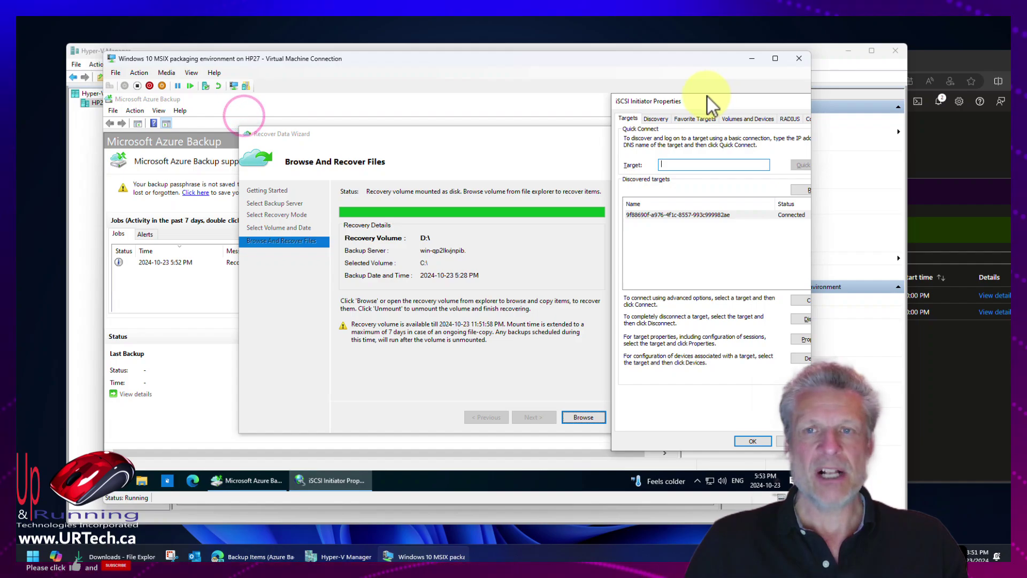
{"action": "left_click_drag", "start_coordinate": [705, 98], "coordinate": [384, 99]}
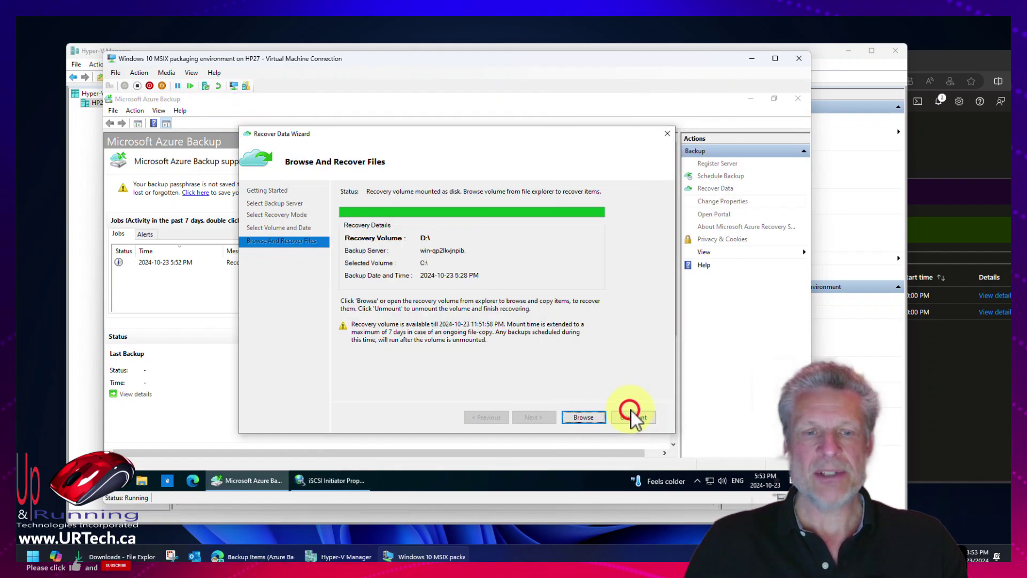
{"action": "left_click", "coordinate": [633, 417]}
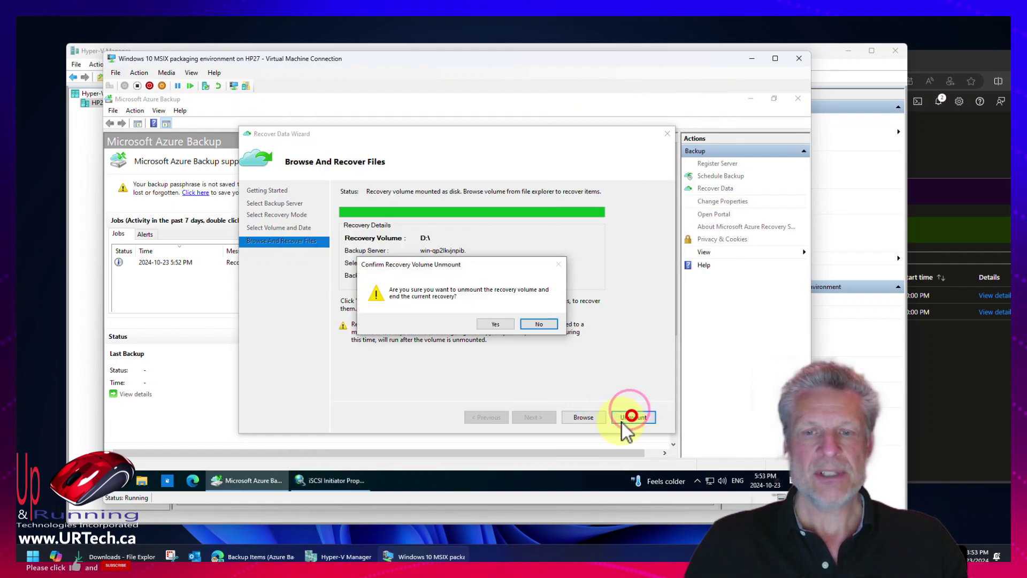
{"action": "left_click", "coordinate": [496, 324]}
Confirm This PC lists only Local Disk (C:) and refresh the iSCSI Initiator's discovered targets.
{"action": "left_click", "coordinate": [336, 479]}
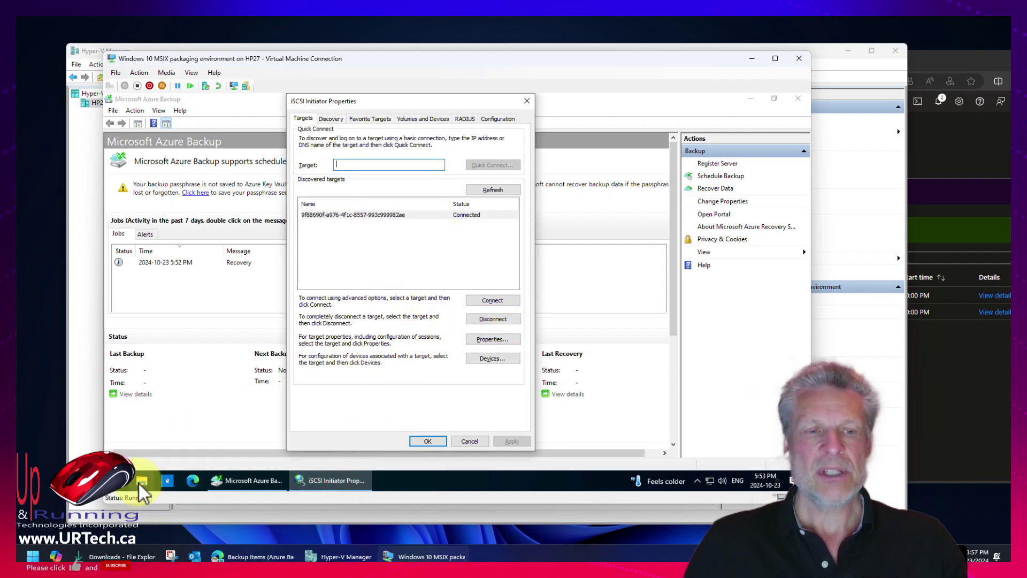
{"action": "left_click", "coordinate": [141, 480]}
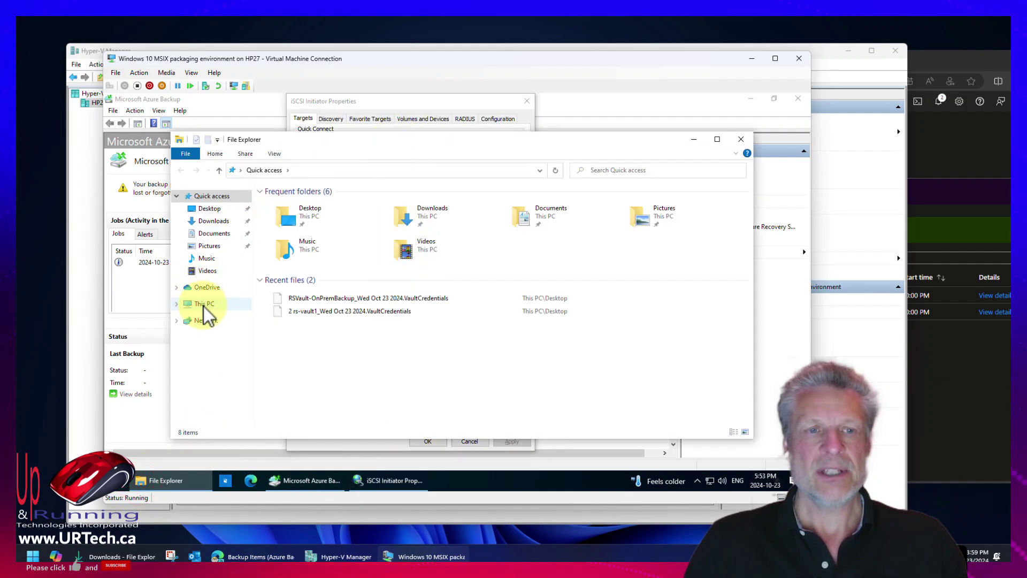
{"action": "left_click", "coordinate": [203, 306]}
{"action": "left_click_drag", "start_coordinate": [357, 140], "coordinate": [704, 185]}
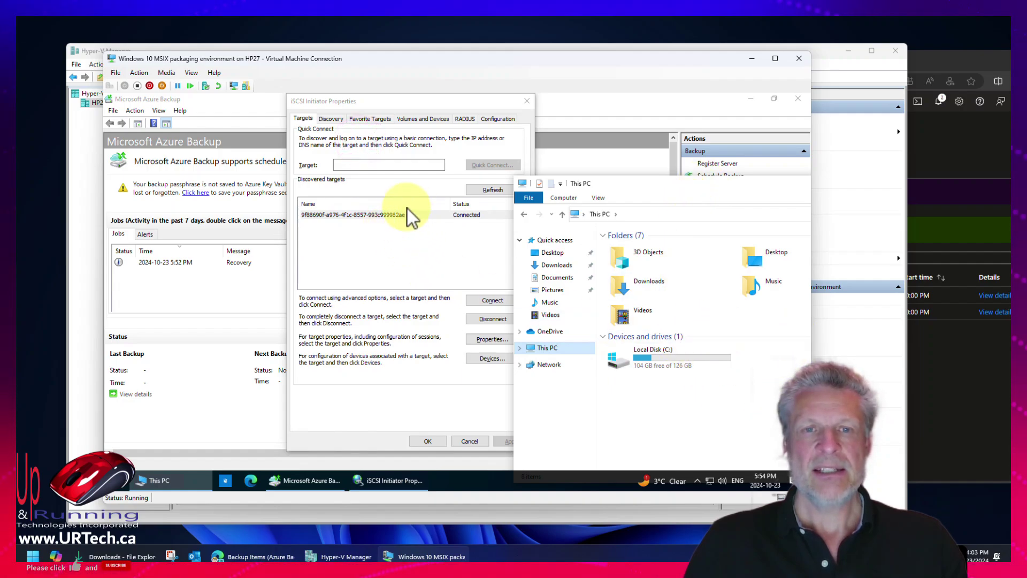
{"action": "left_click", "coordinate": [503, 189]}
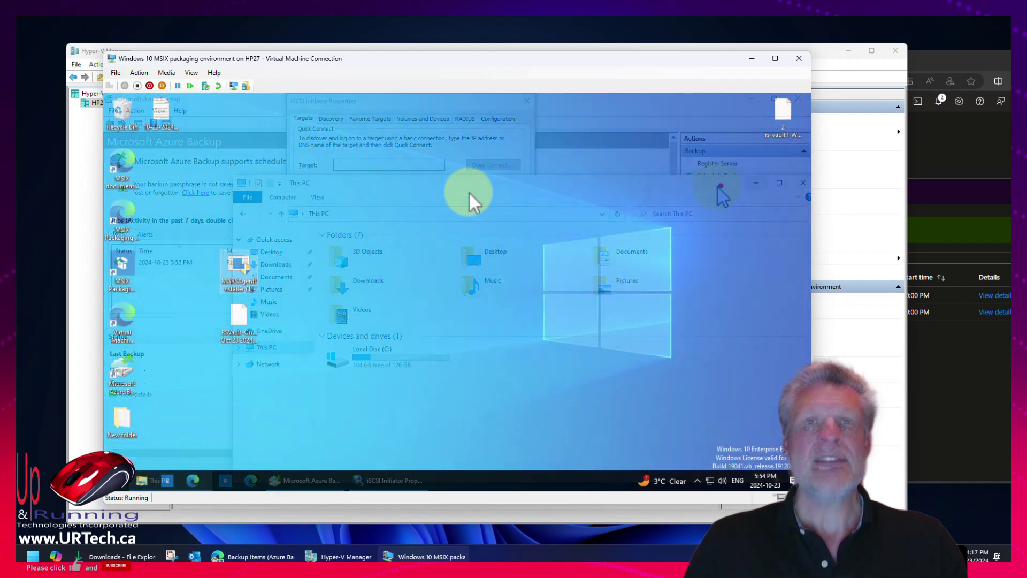